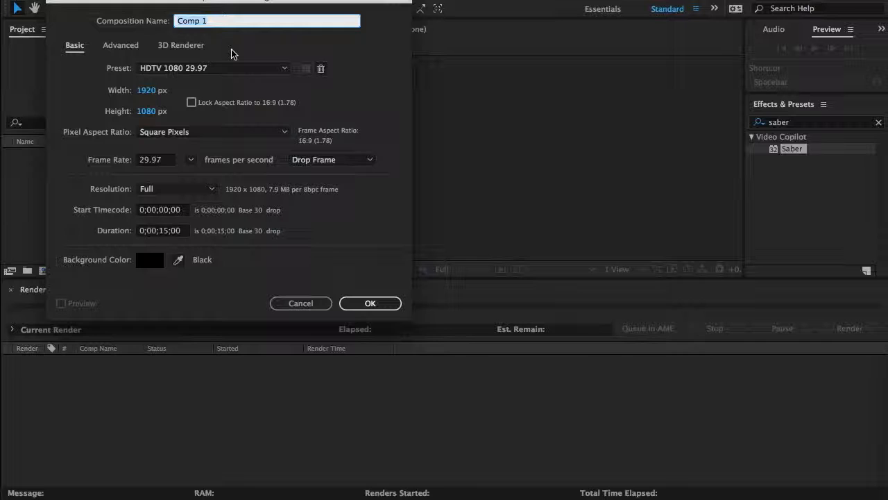
# Step: Create a composition named LOGO with the HDTV 1080 29.97 preset, 1920 x 1080 px, and a 15-second duration
pyautogui.write('LOGO')
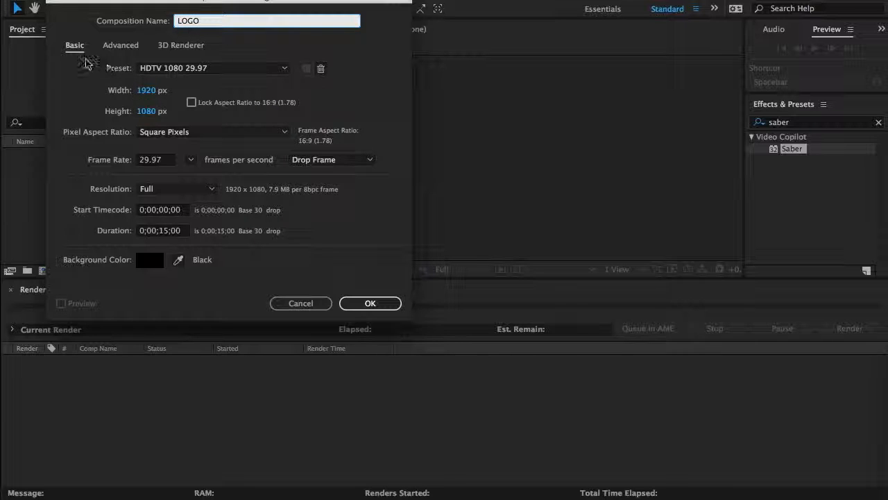
pyautogui.click(149, 69)
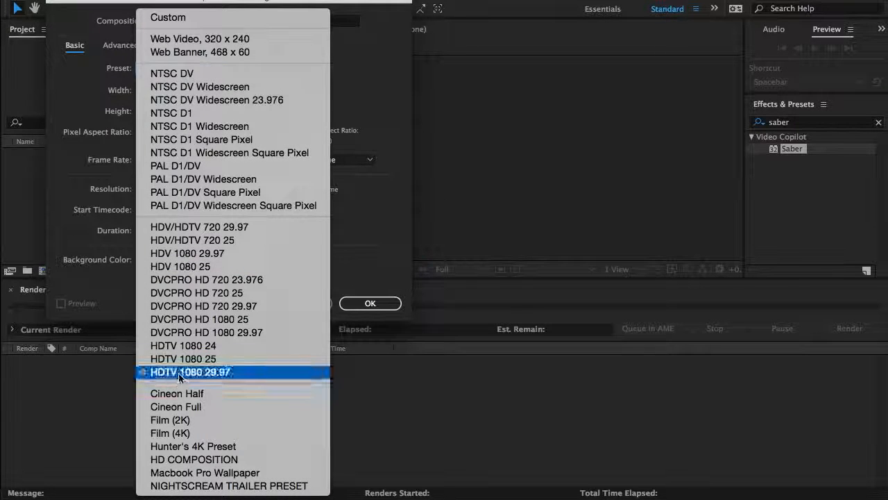
pyautogui.click(207, 373)
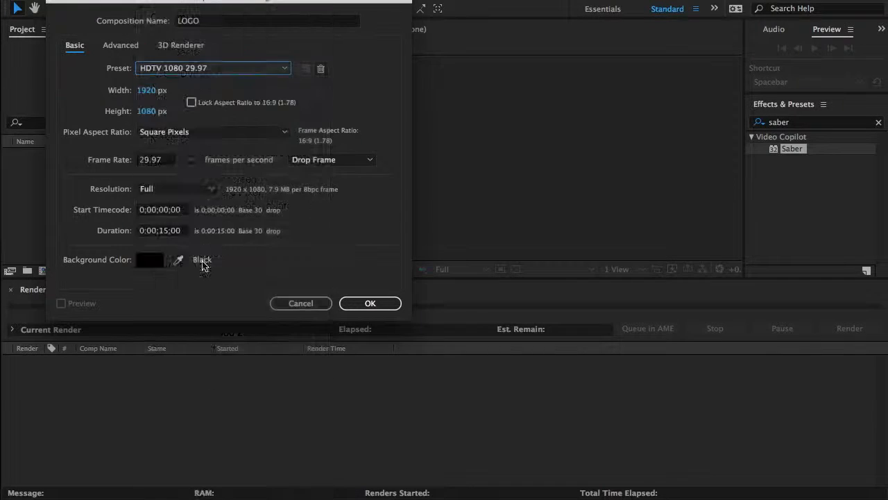
pyautogui.click(146, 90)
pyautogui.click(147, 112)
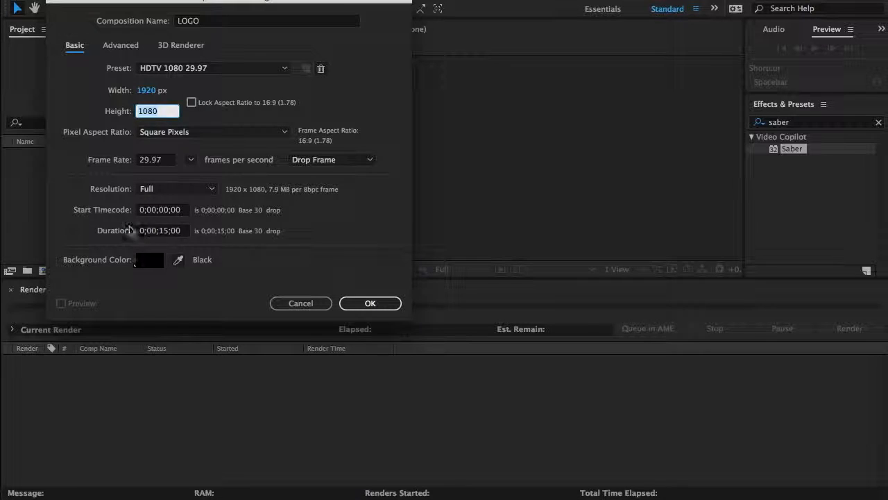
pyautogui.click(165, 232)
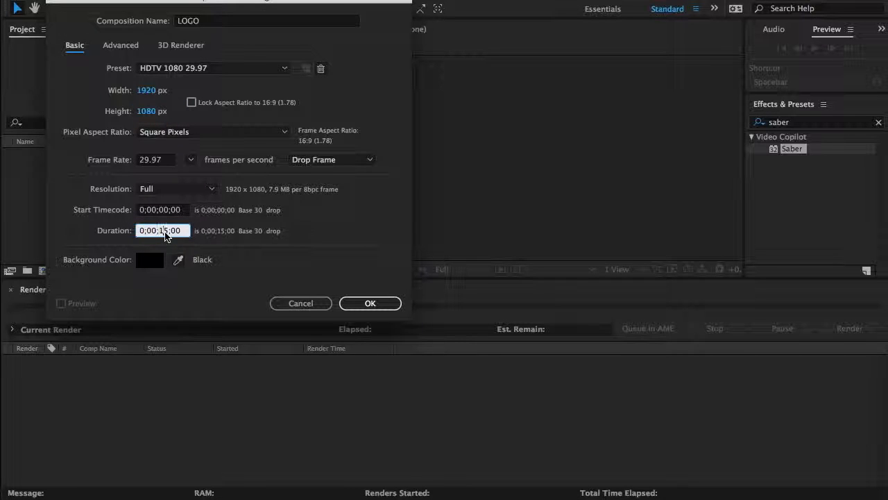
pyautogui.click(105, 243)
pyautogui.press('Return')
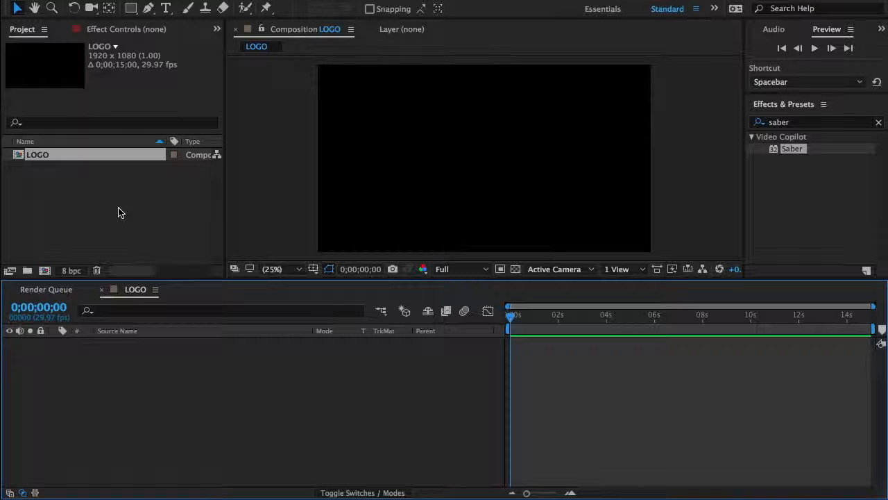
# Step: Create a text layer in the LOGO composition reading "Mcdowall productions"
pyautogui.click(202, 0)
pyautogui.moveTo(267, 0)
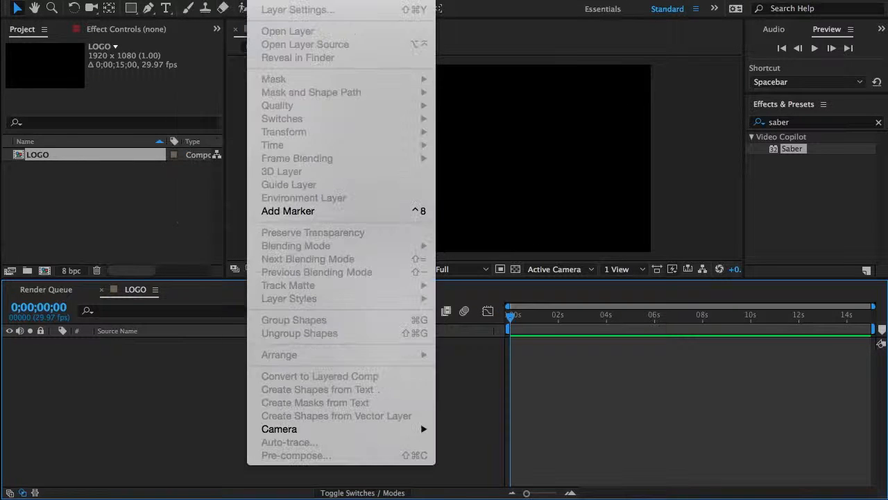
pyautogui.click(299, 0)
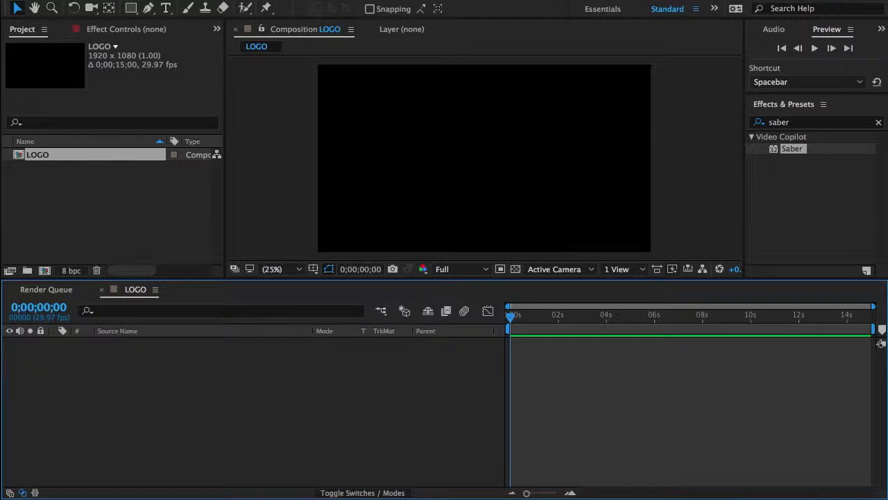
pyautogui.click(268, 1)
pyautogui.moveTo(296, 3)
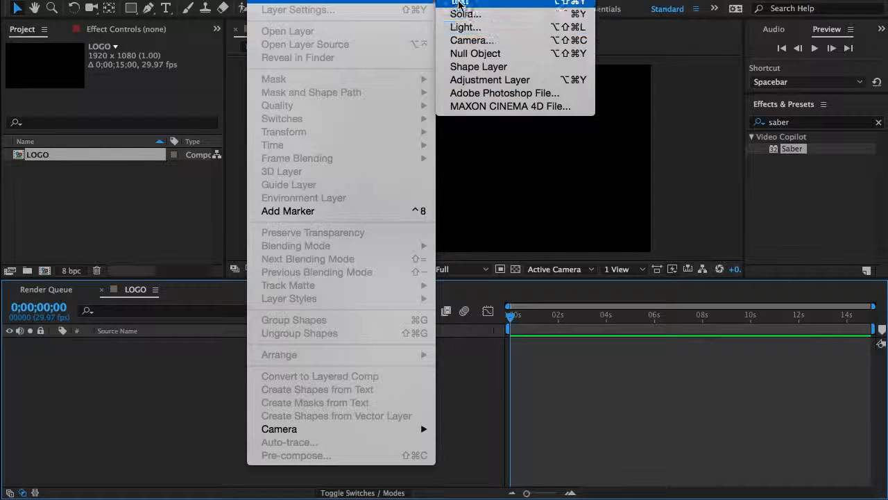
pyautogui.click(263, 0)
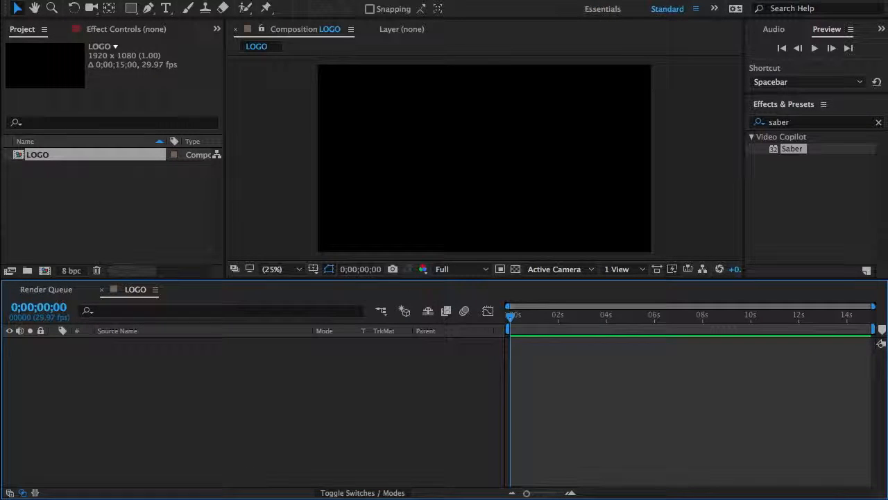
pyautogui.hotkey('ctrl', 'alt', 'shift', 't')
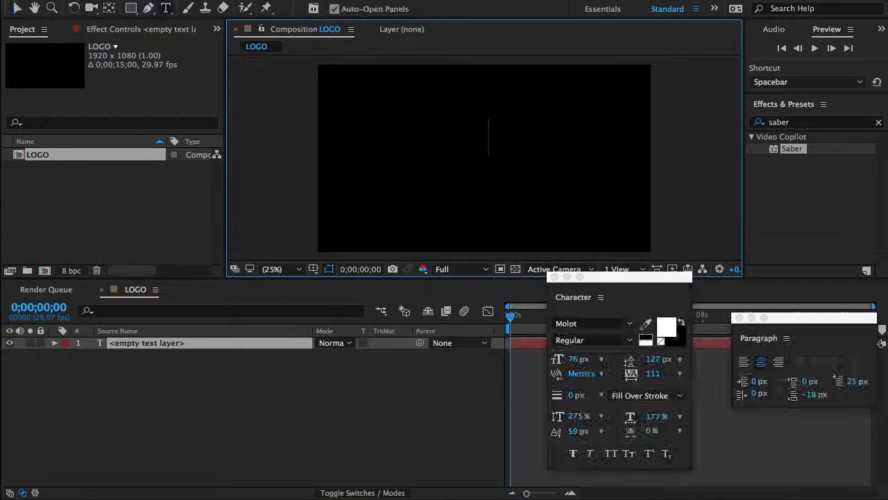
pyautogui.write('Mc')
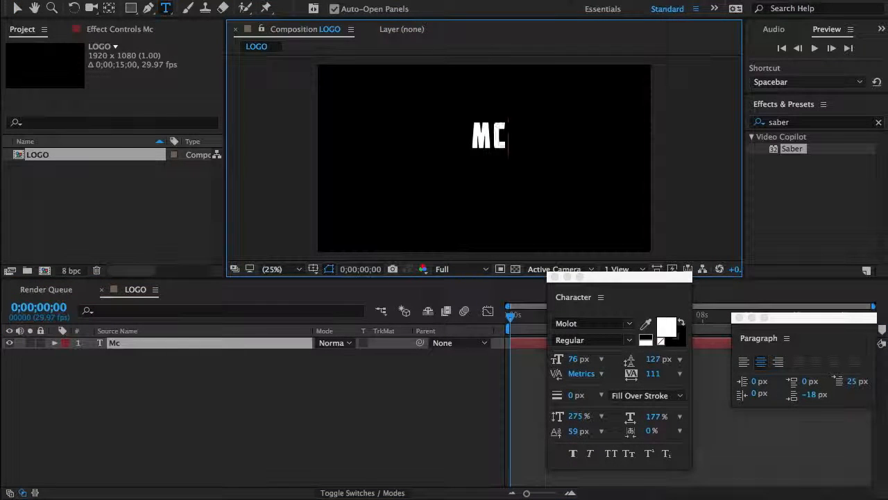
pyautogui.write('dowall pr')
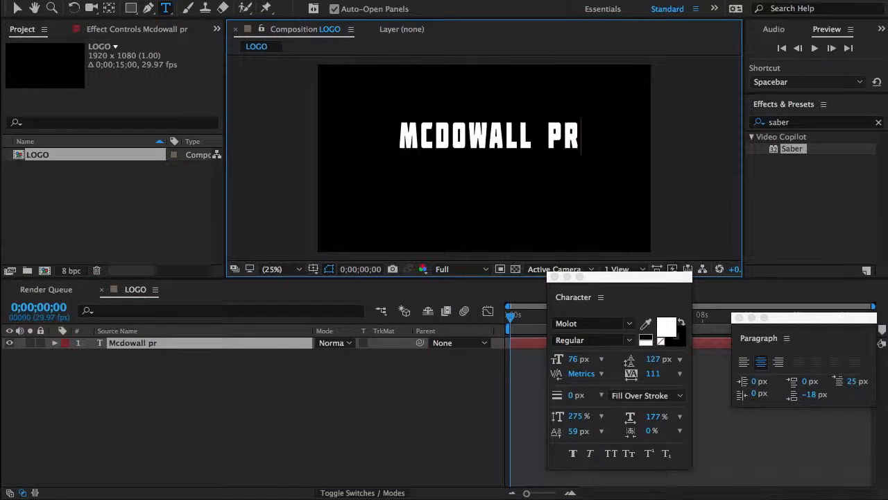
pyautogui.write('odut')
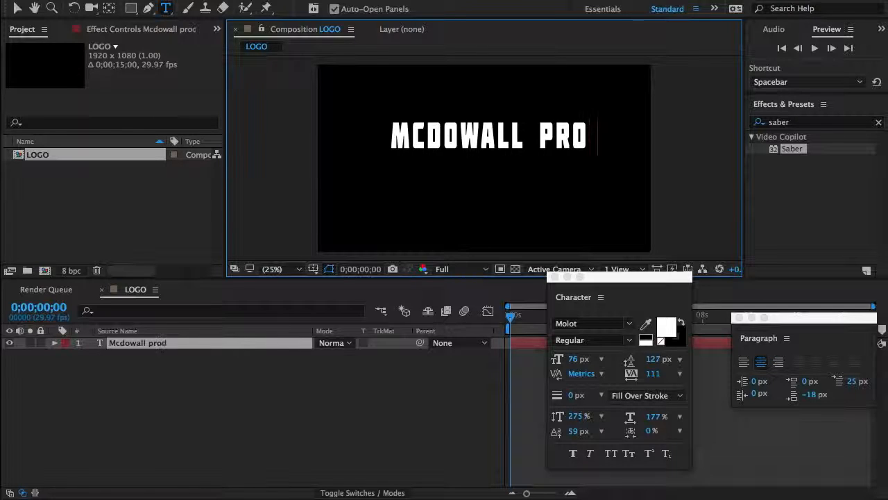
pyautogui.press('BackSpace')
pyautogui.write('ctions')
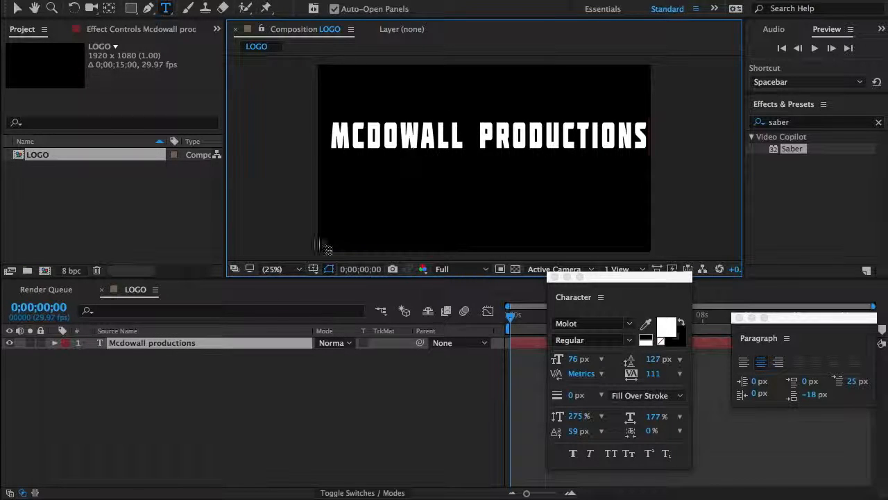
# Step: Finish the text entry, return to the Selection tool and close the floating Character and Paragraph windows
pyautogui.click(299, 347)
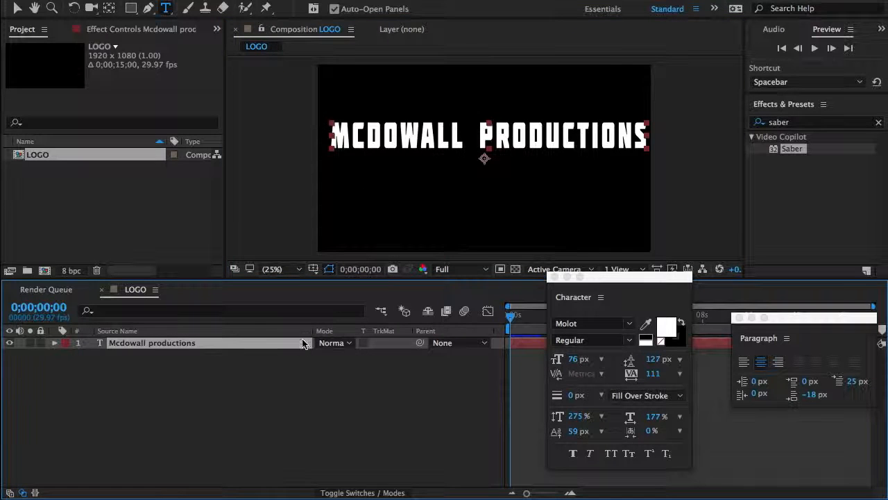
pyautogui.press('v')
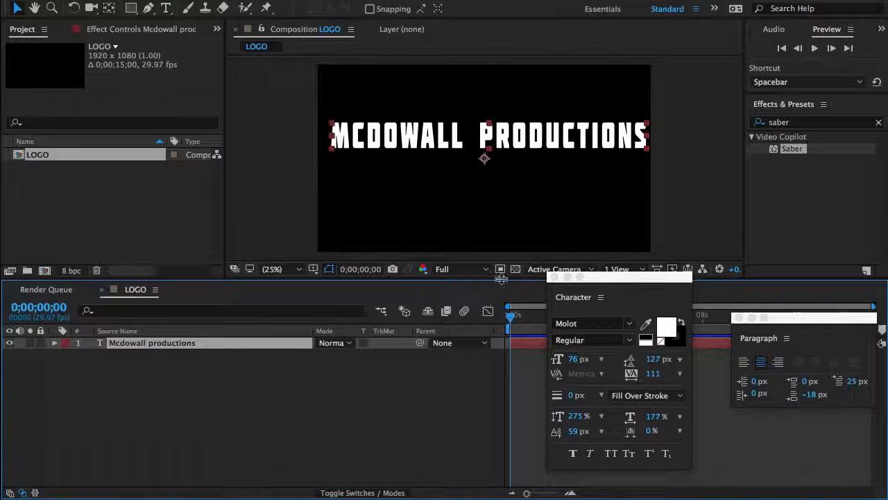
pyautogui.click(555, 277)
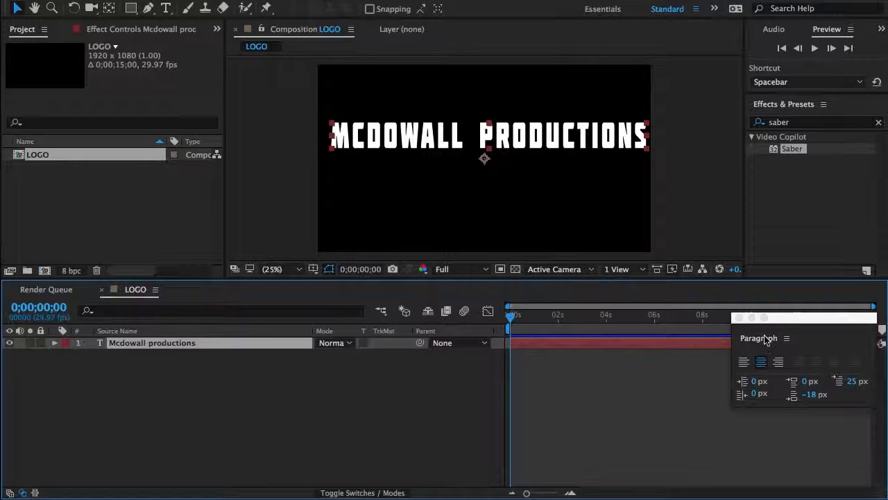
pyautogui.click(740, 318)
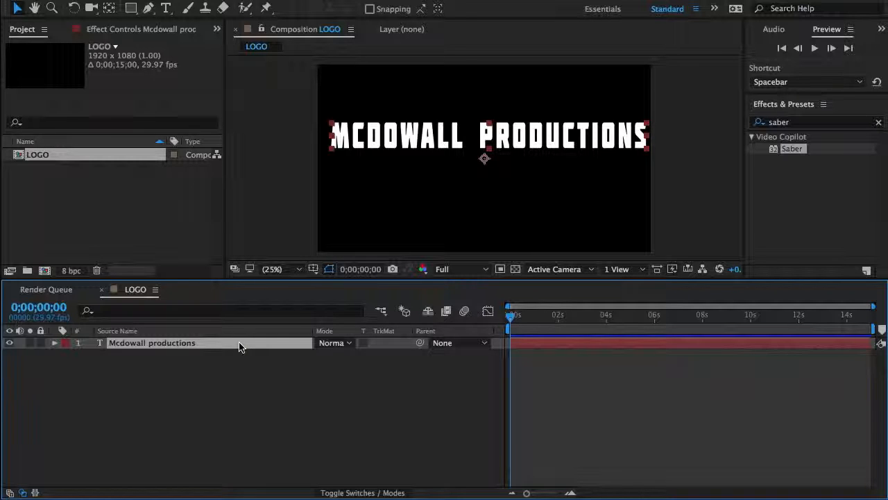
# Step: Try to trace a mask by hand with the Pen tool along the outer edge of the title's first letter M
pyautogui.press('`')
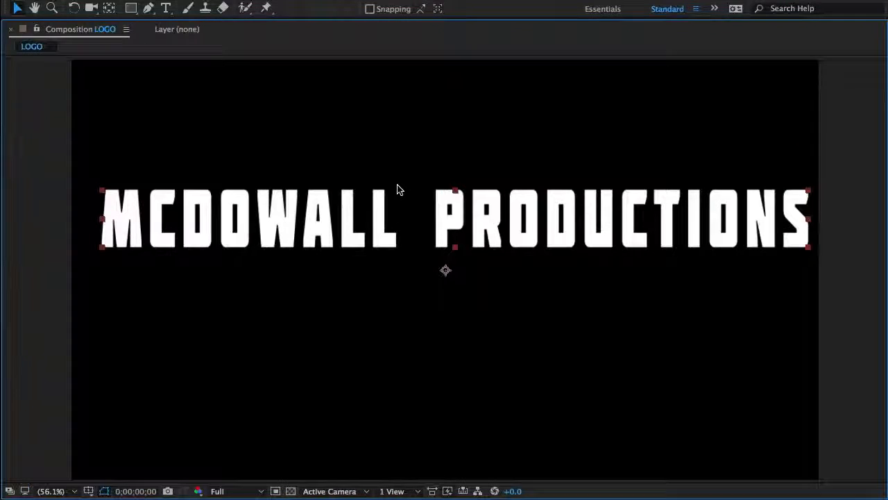
pyautogui.scroll(1, 398, 188)
pyautogui.press('space')
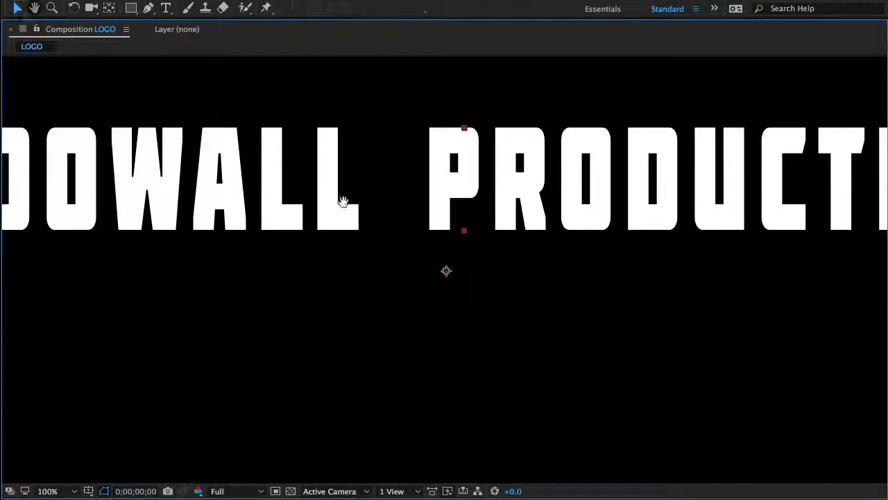
pyautogui.moveTo(346, 200); pyautogui.dragTo(572, 218)
pyautogui.moveTo(501, 223); pyautogui.dragTo(512, 224)
pyautogui.press('g')
pyautogui.press('.')
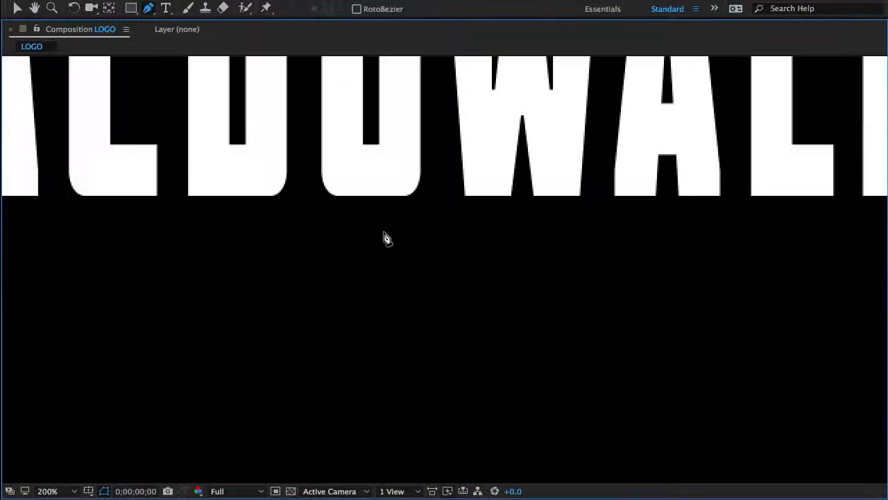
pyautogui.press('space')
pyautogui.moveTo(219, 194); pyautogui.dragTo(382, 208)
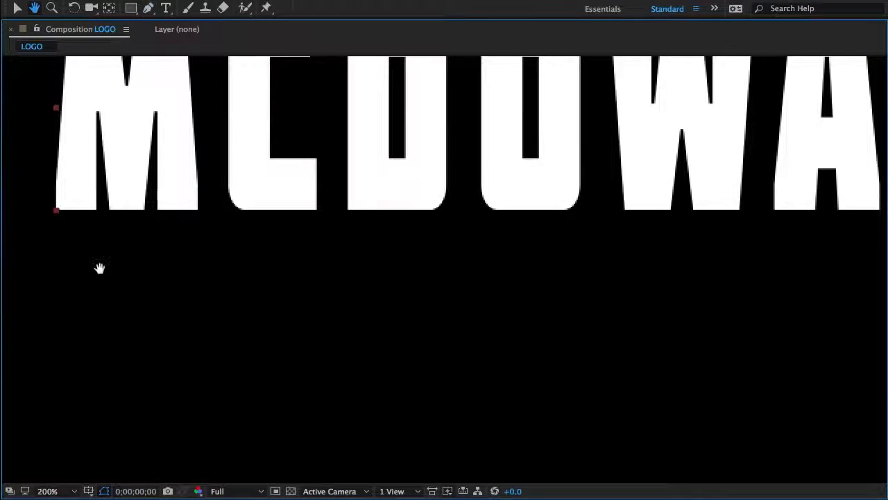
pyautogui.click(54, 211)
pyautogui.click(81, 131)
pyautogui.click(80, 85)
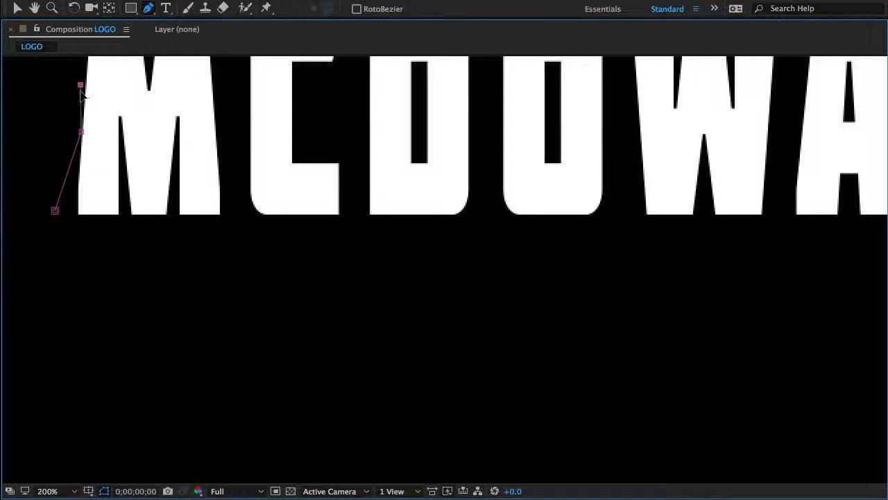
pyautogui.press('v')
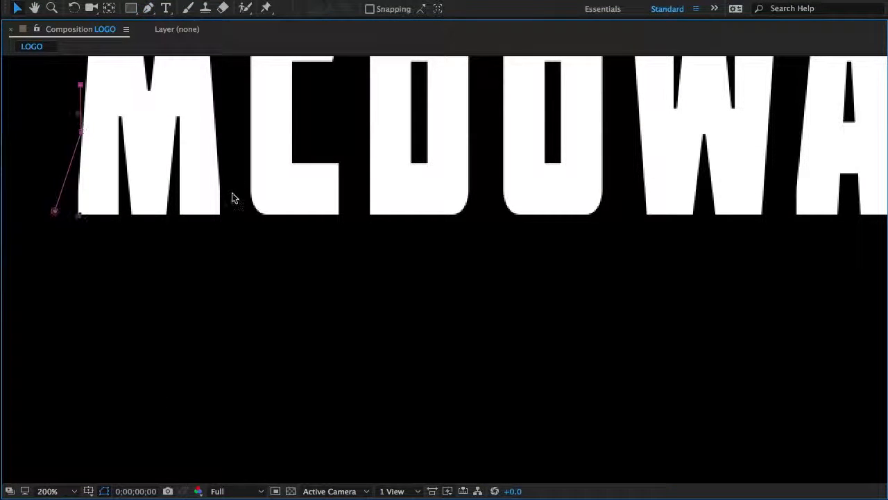
# Step: Fit the whole composition in the viewer and clear the trial mask from the text layer
pyautogui.press('`')
pyautogui.click(276, 270)
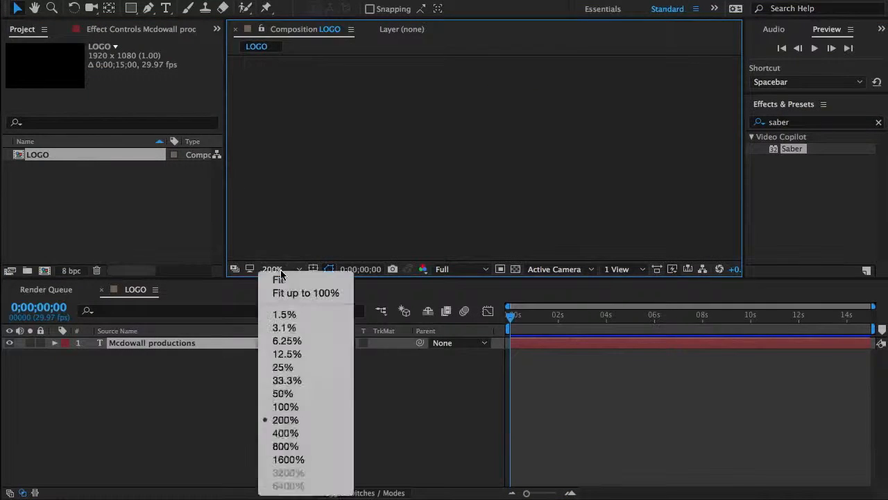
pyautogui.click(280, 281)
pyautogui.click(258, 342)
pyautogui.press('m')
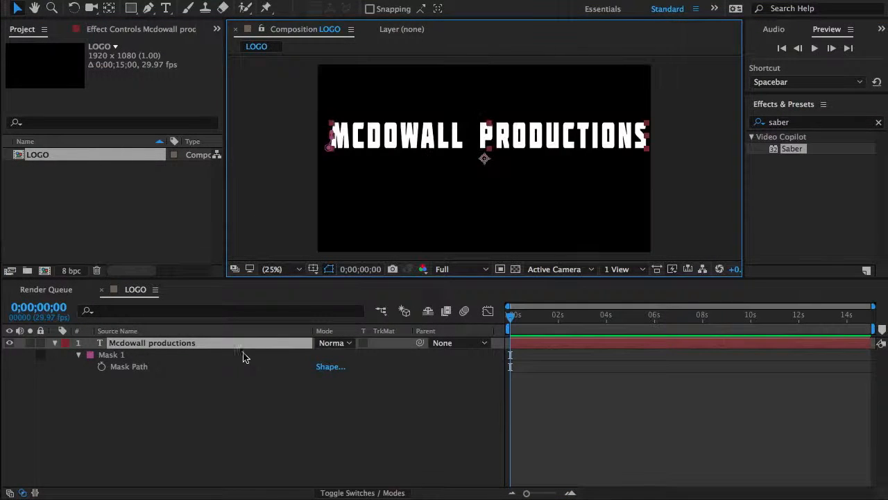
pyautogui.press('m')
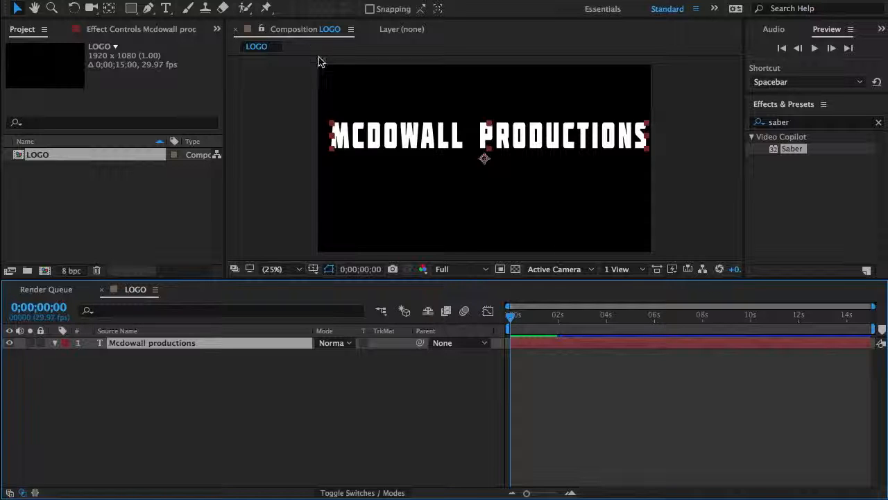
# Step: Create masks from the Mcdowall productions text layer and hide the mask paths in the composition view
pyautogui.rightClick(249, 343)
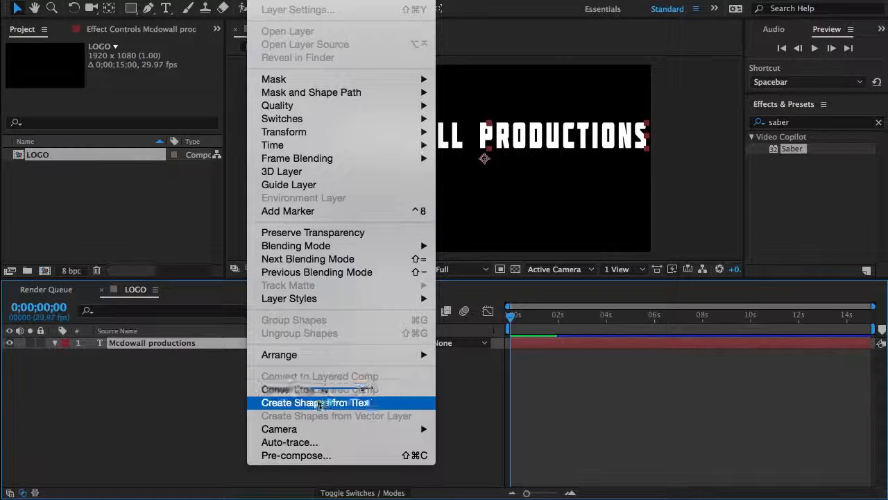
pyautogui.click(311, 405)
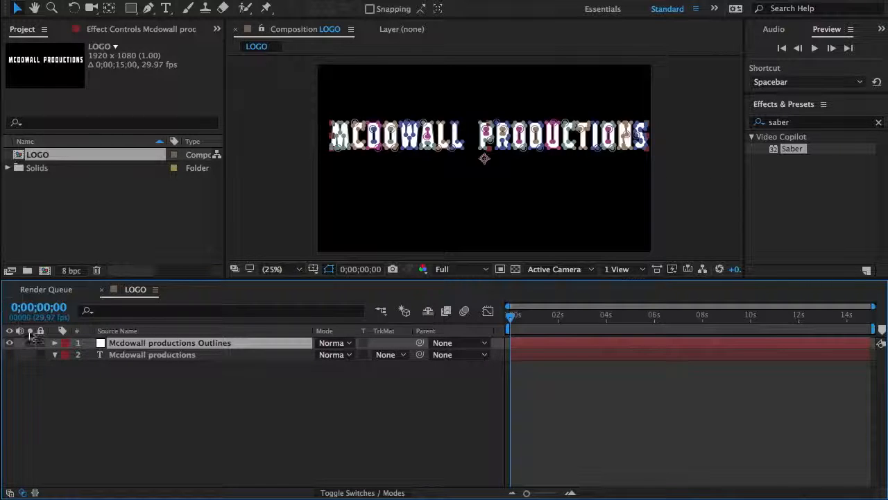
pyautogui.click(329, 269)
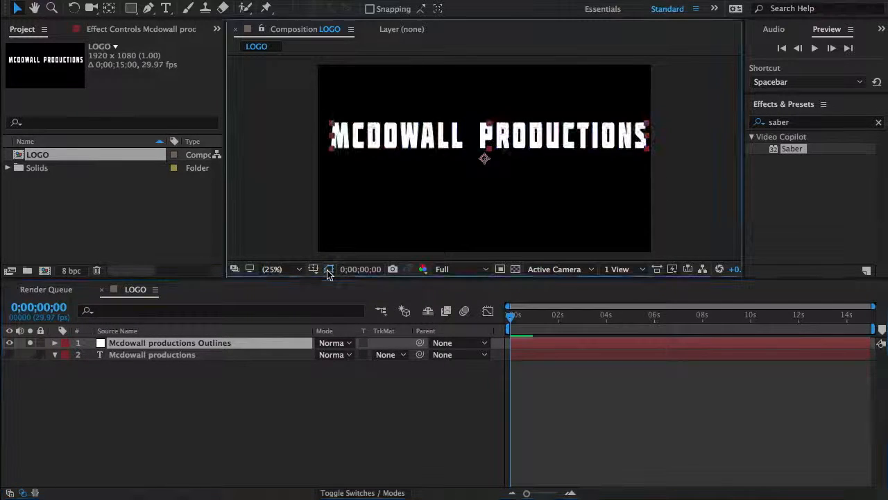
# Step: Apply the Video Copilot Saber effect to the Mcdowall productions Outlines layer
pyautogui.click(188, 343)
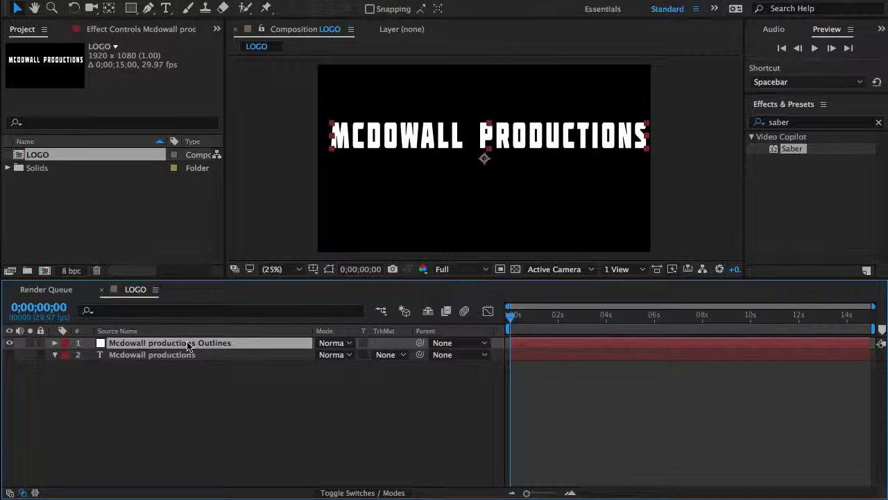
pyautogui.doubleClick(793, 150)
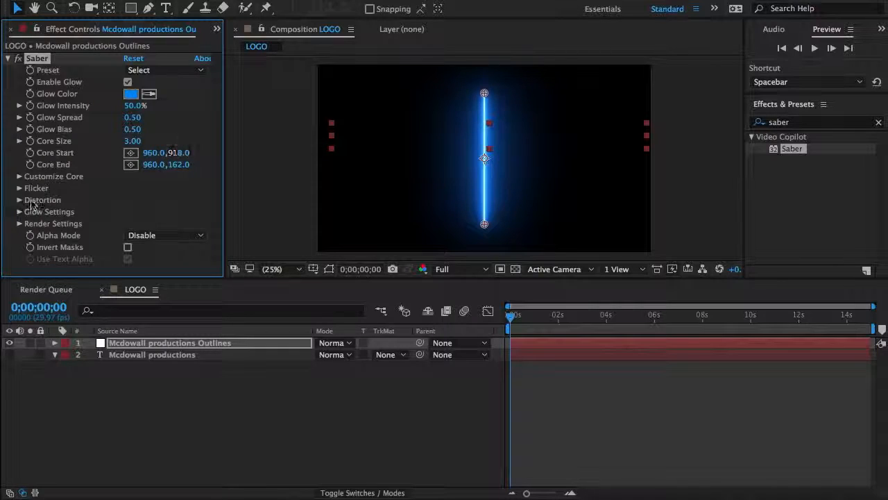
# Step: Set the Composite Settings in Saber's Render Settings to Add
pyautogui.click(20, 223)
pyautogui.scroll(-3, 70, 208)
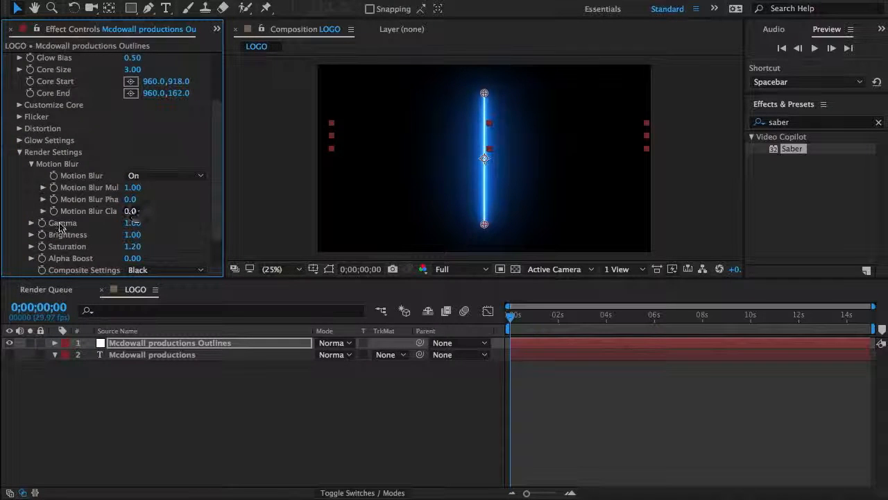
pyautogui.scroll(-1, 69, 240)
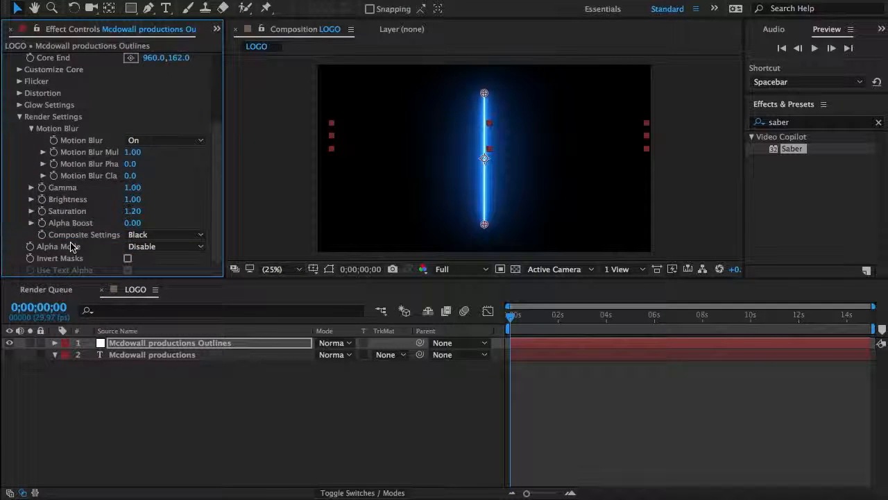
pyautogui.click(142, 235)
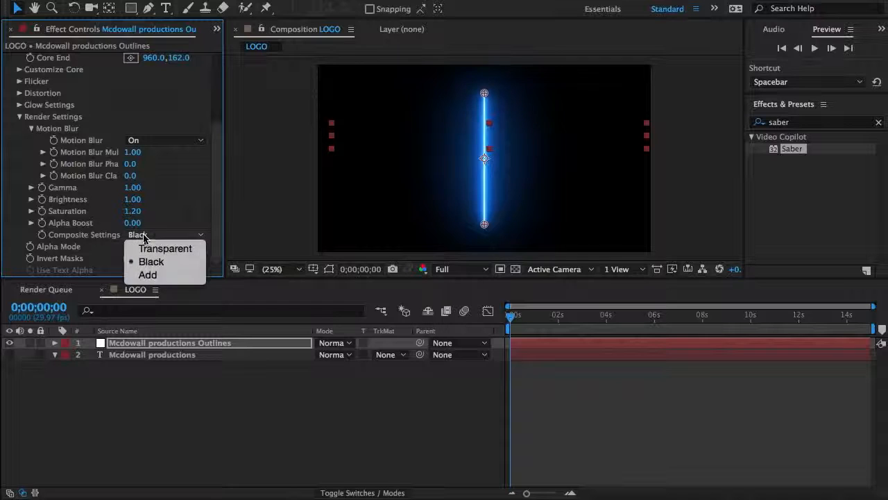
pyautogui.click(147, 275)
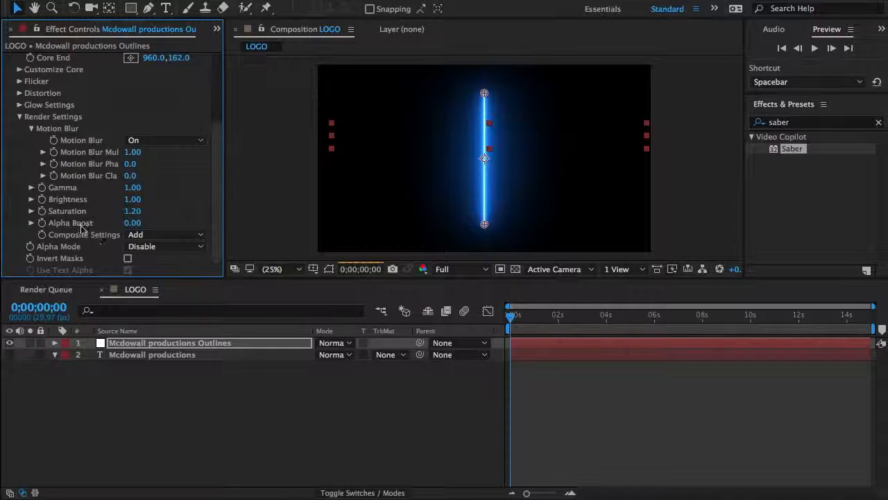
pyautogui.click(143, 237)
pyautogui.click(93, 234)
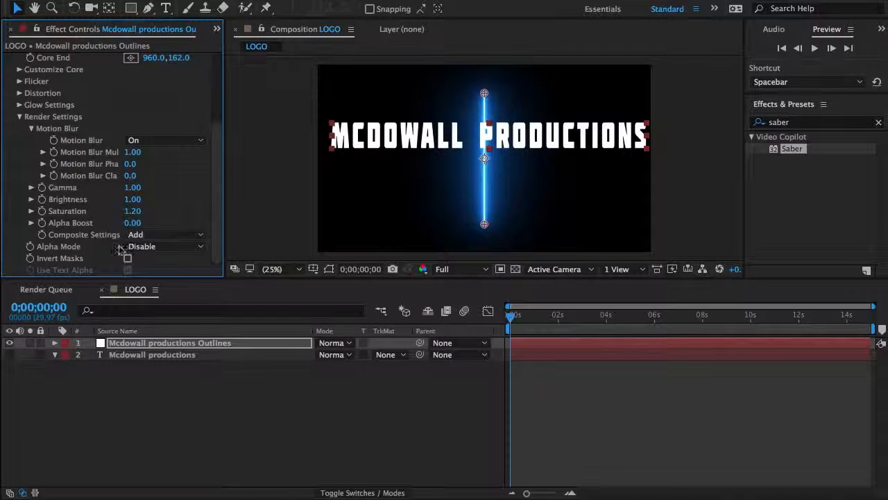
# Step: Change the Core Type in Saber's Customize Core settings to Layer Masks so the glow follows the text masks
pyautogui.scroll(8, 88, 169)
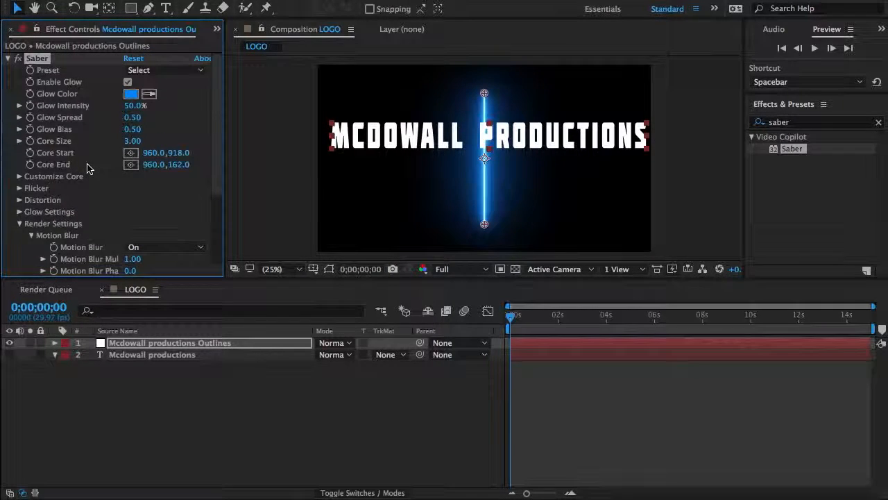
pyautogui.click(20, 176)
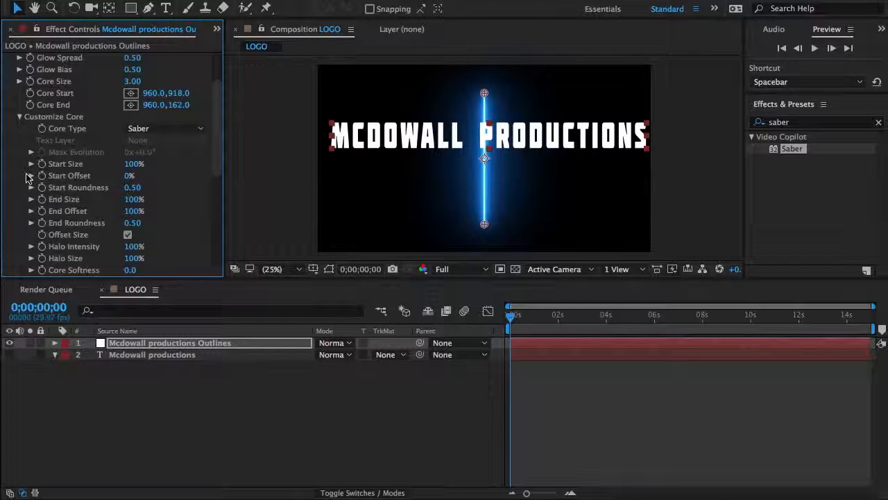
pyautogui.click(134, 131)
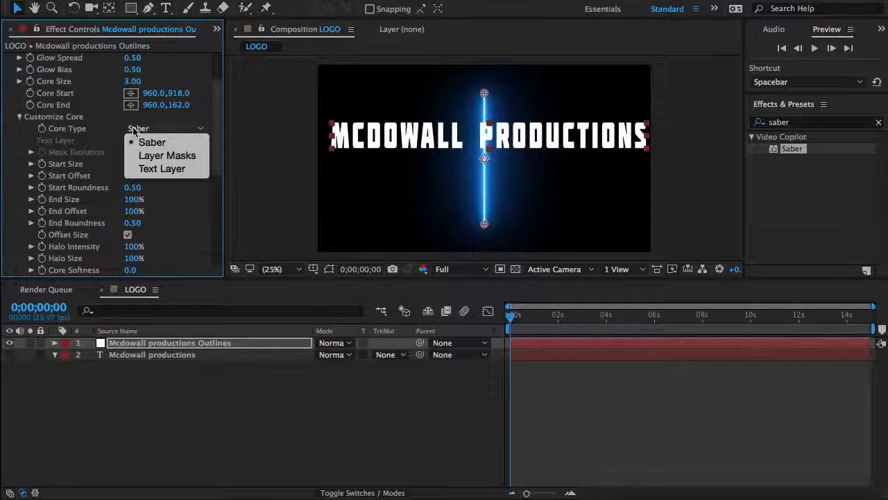
pyautogui.click(153, 159)
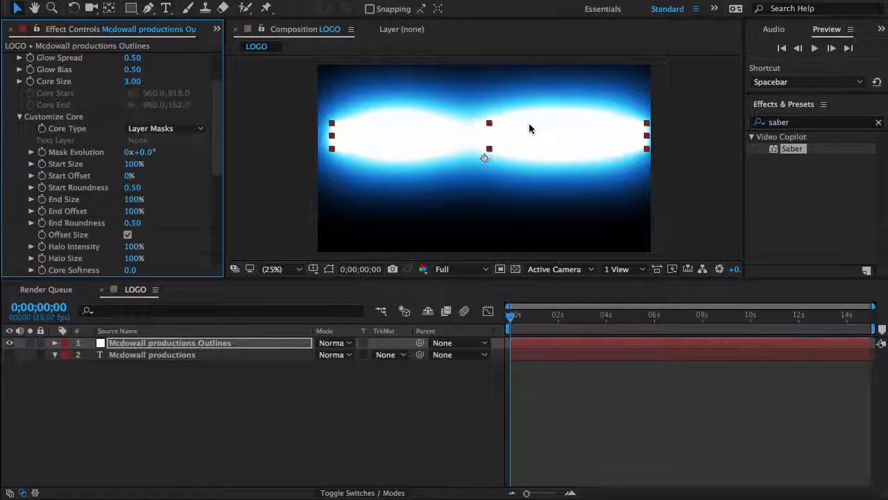
# Step: Try the Energize preset on the Saber effect
pyautogui.scroll(5, 95, 144)
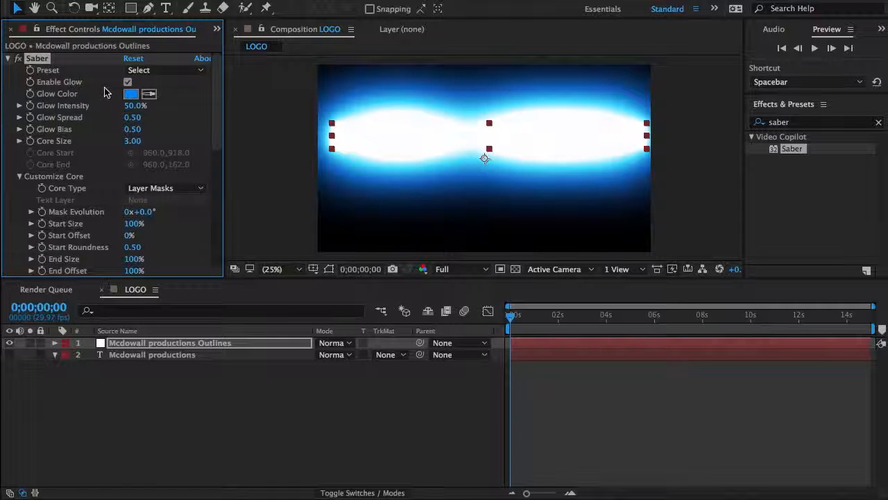
pyautogui.click(137, 72)
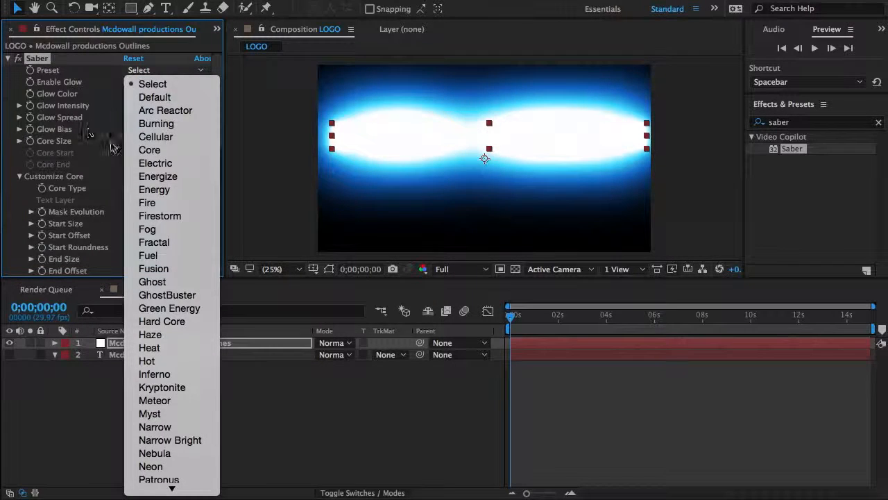
pyautogui.click(135, 175)
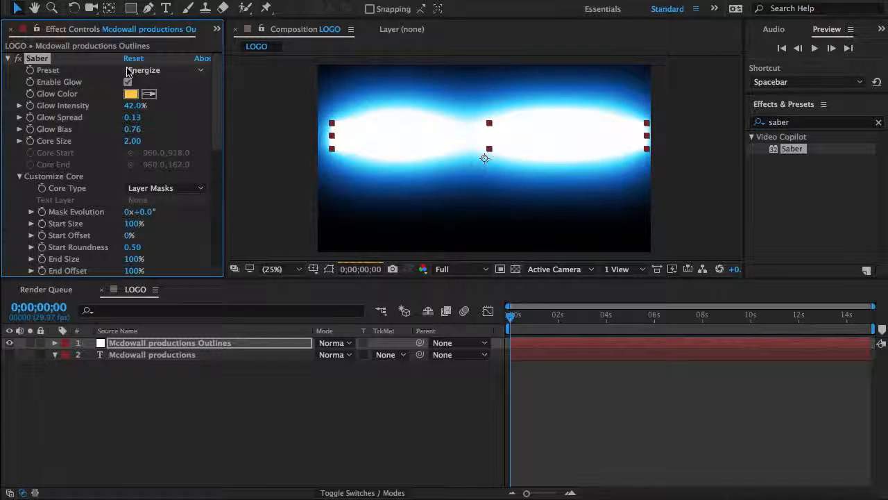
# Step: Lower the composition preview resolution to Half
pyautogui.click(451, 270)
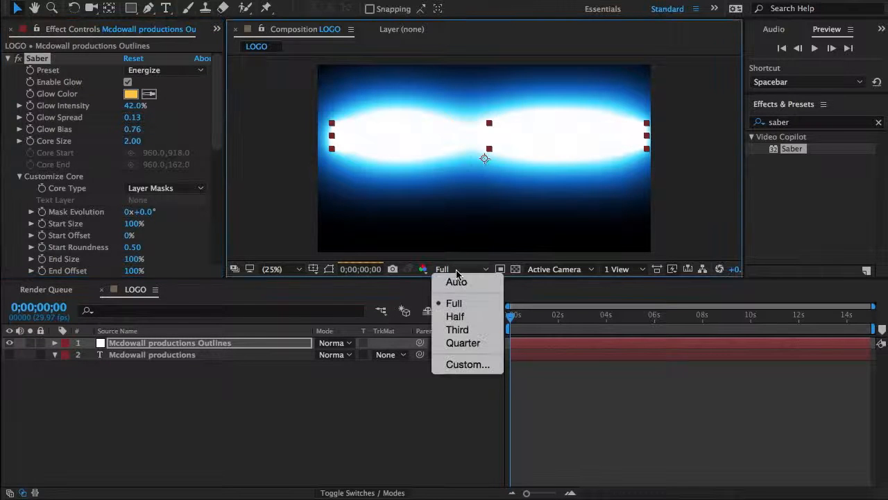
pyautogui.click(456, 319)
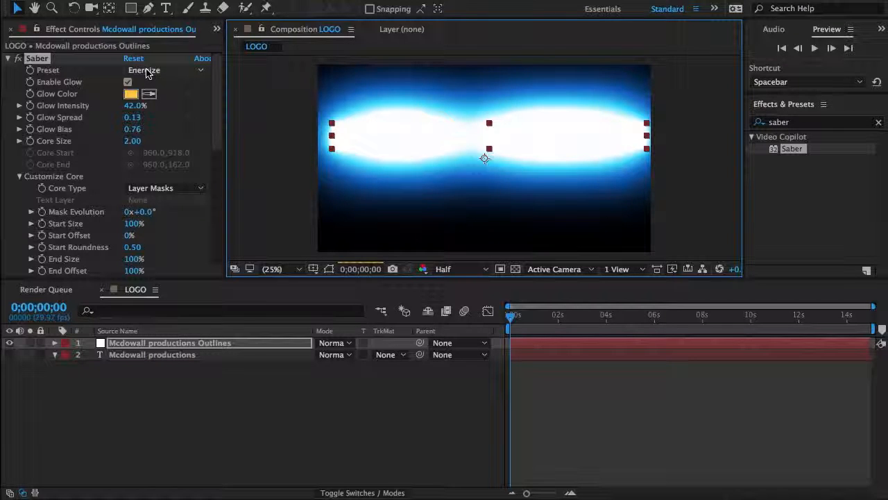
# Step: Try the Protocol preset and the Portal preset on the Saber effect
pyautogui.click(146, 72)
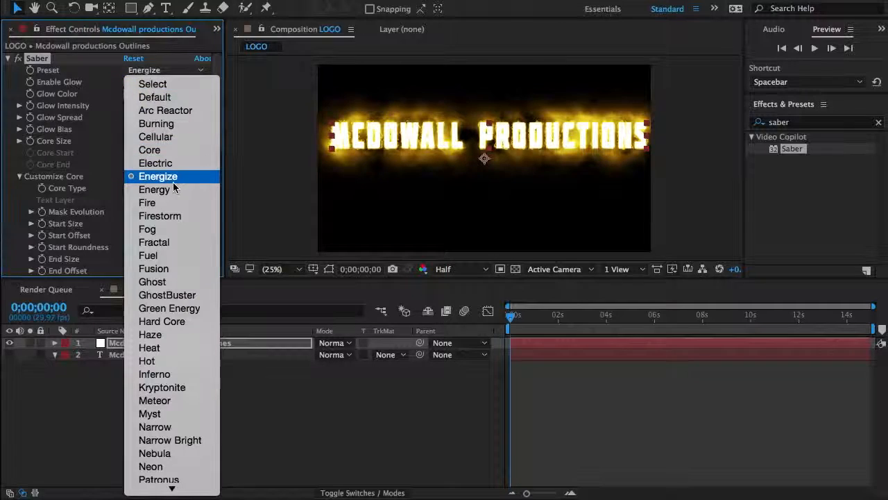
pyautogui.moveTo(174, 487)
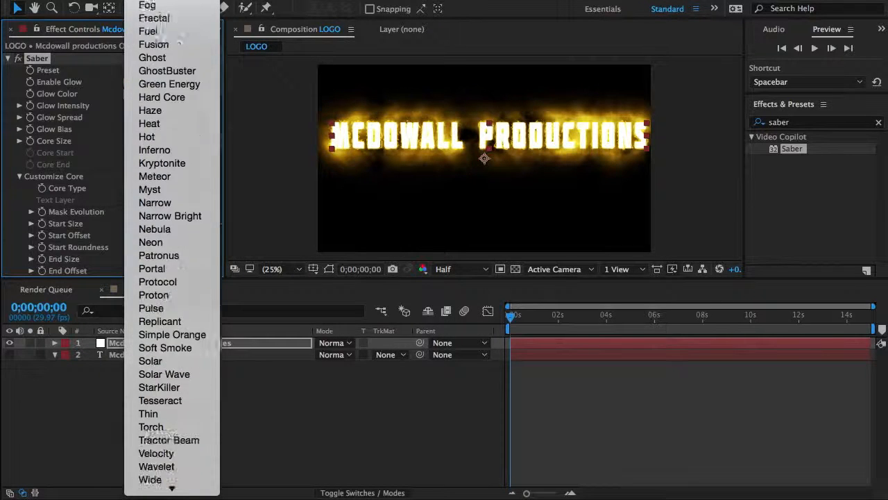
pyautogui.click(142, 235)
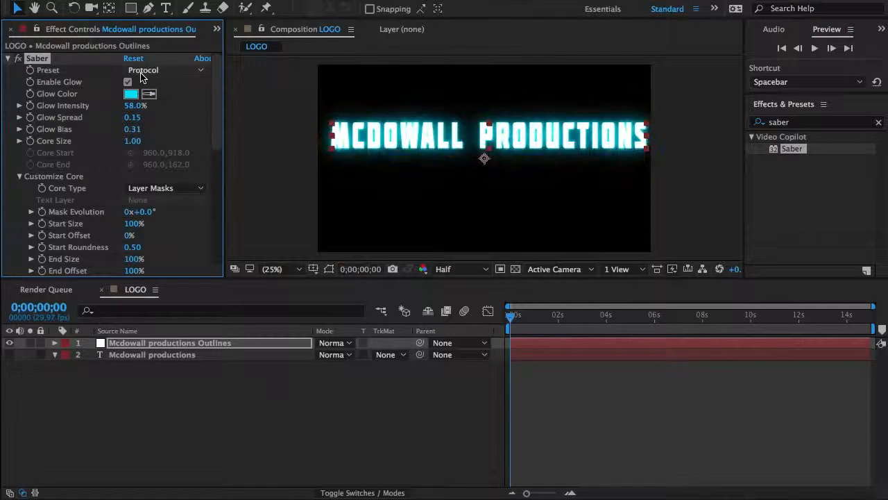
pyautogui.click(143, 71)
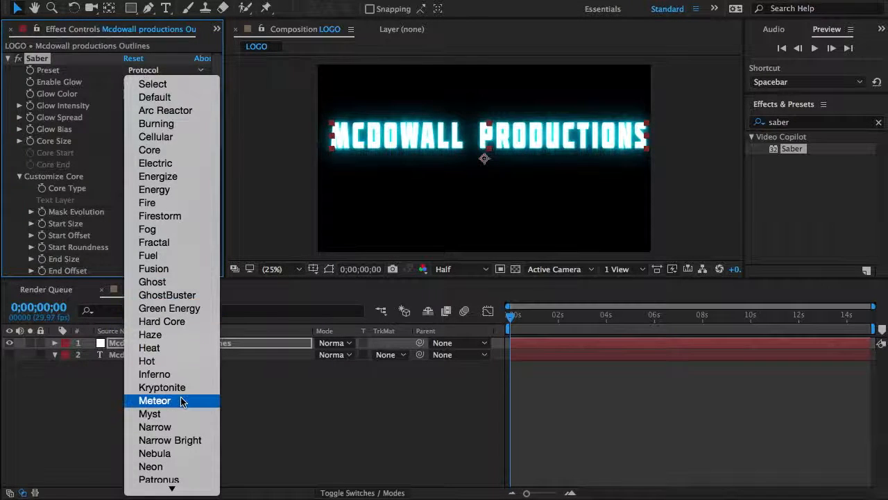
pyautogui.moveTo(172, 490)
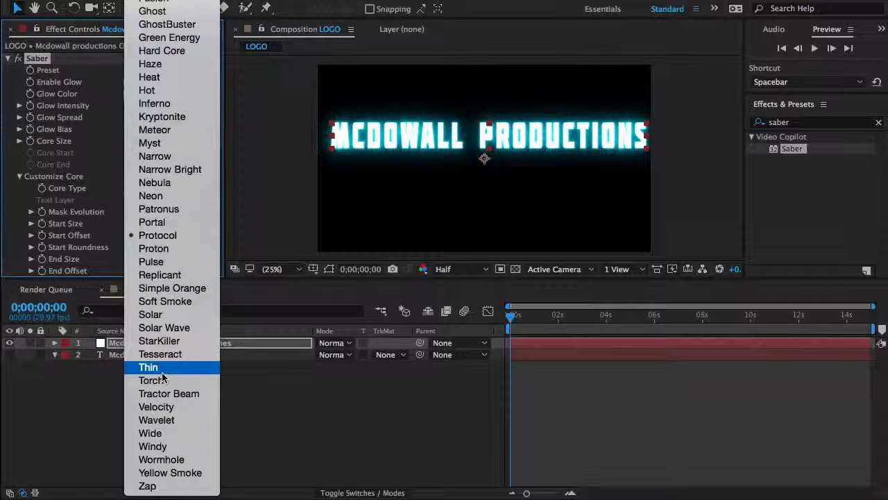
pyautogui.click(142, 222)
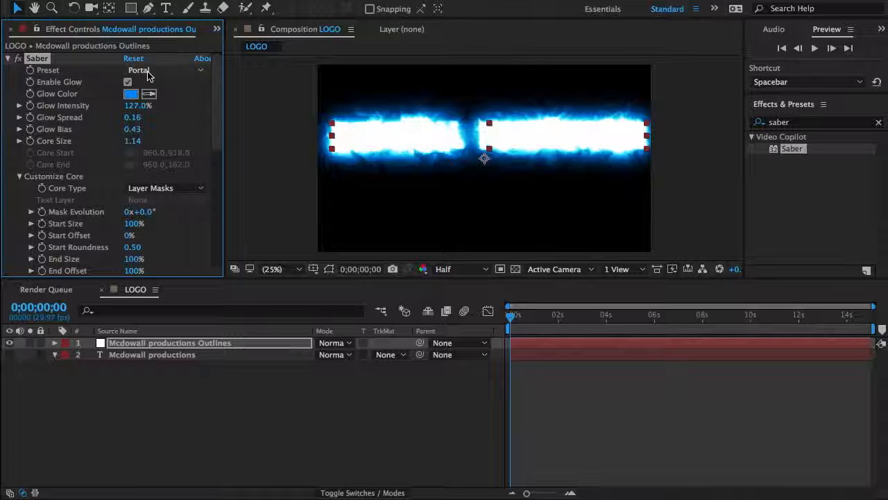
# Step: Save the project on the Desktop under the name tutorial
pyautogui.press('super+s')
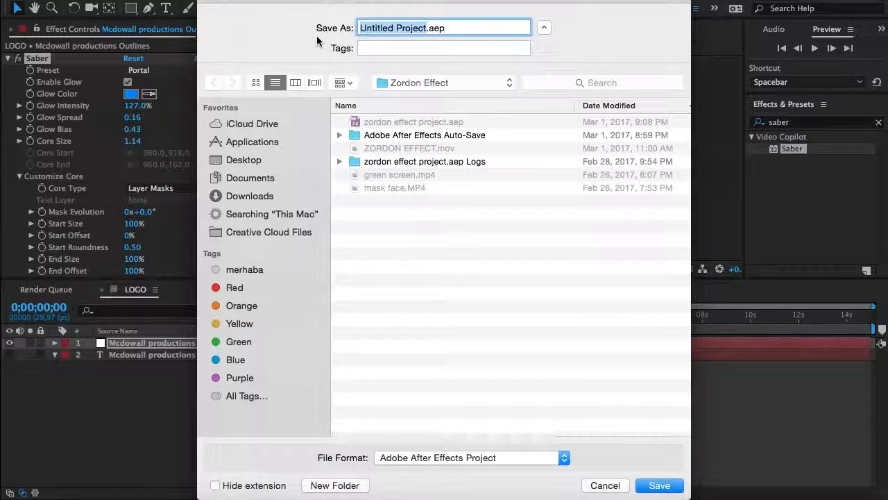
pyautogui.click(295, 160)
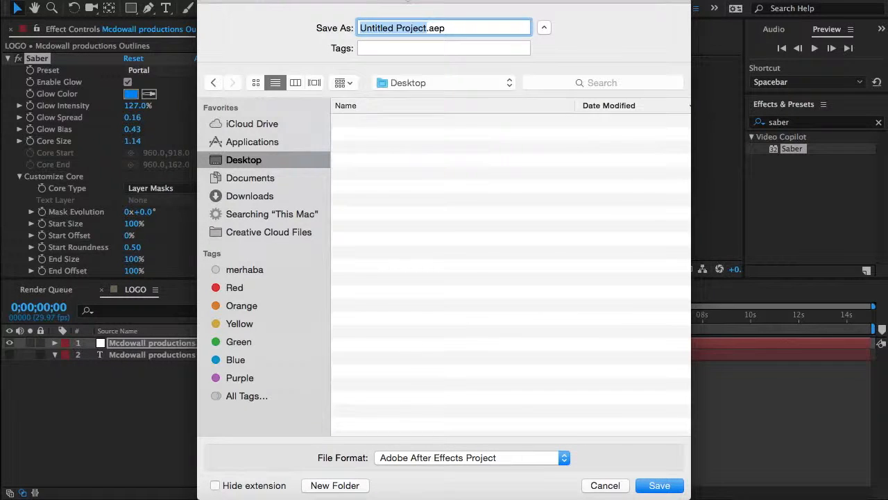
pyautogui.write('tutorial')
pyautogui.press('Return')
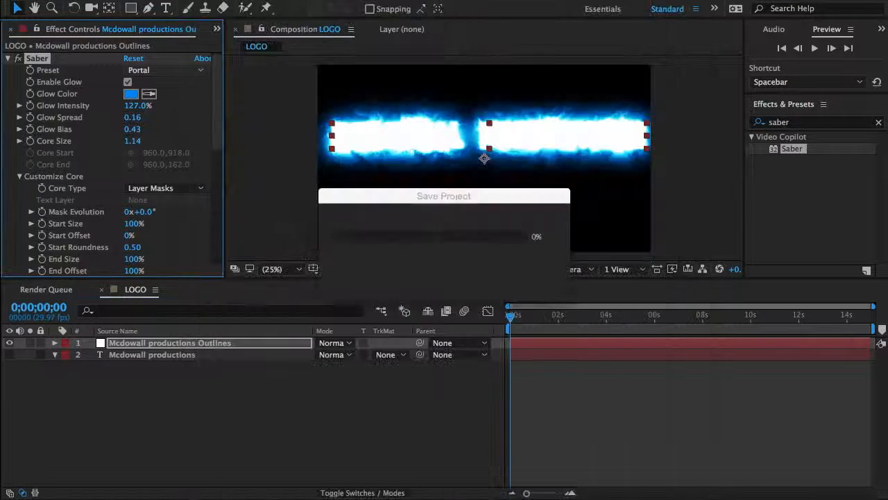
pyautogui.click(132, 1)
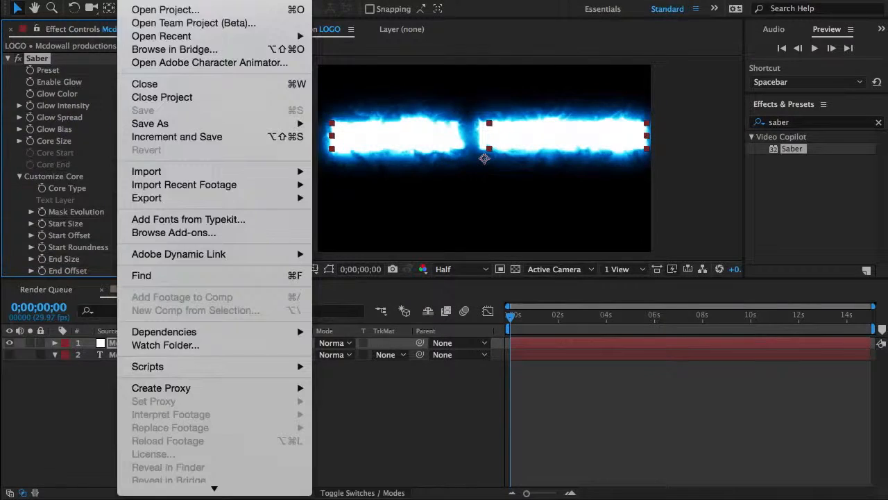
pyautogui.moveTo(168, 36)
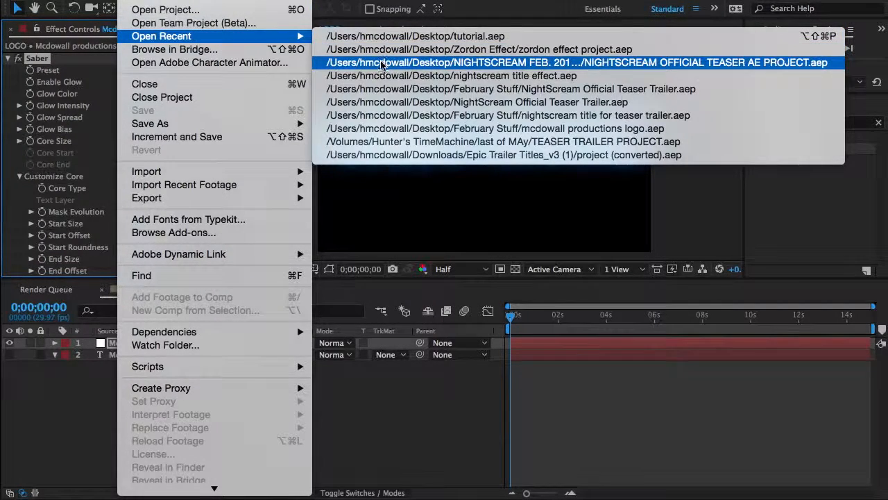
pyautogui.click(383, 80)
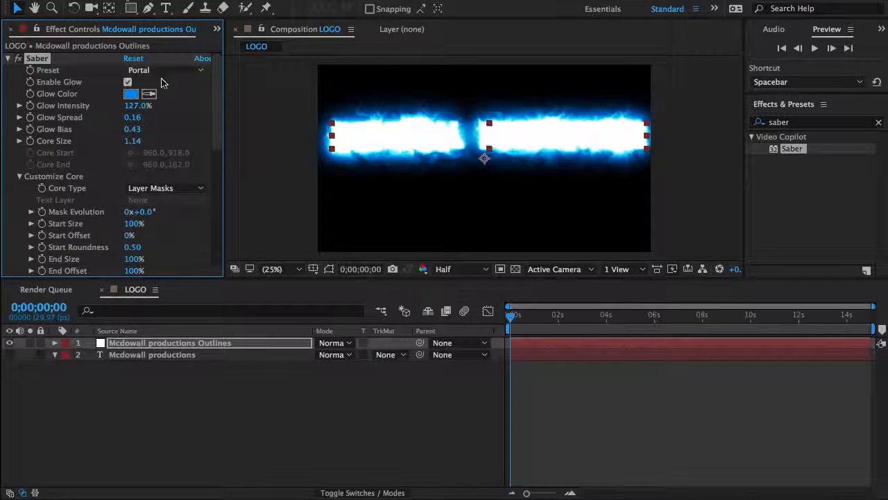
# Step: Switch the Saber preset to Electric for the Mcdowall productions Outlines layer
pyautogui.click(163, 70)
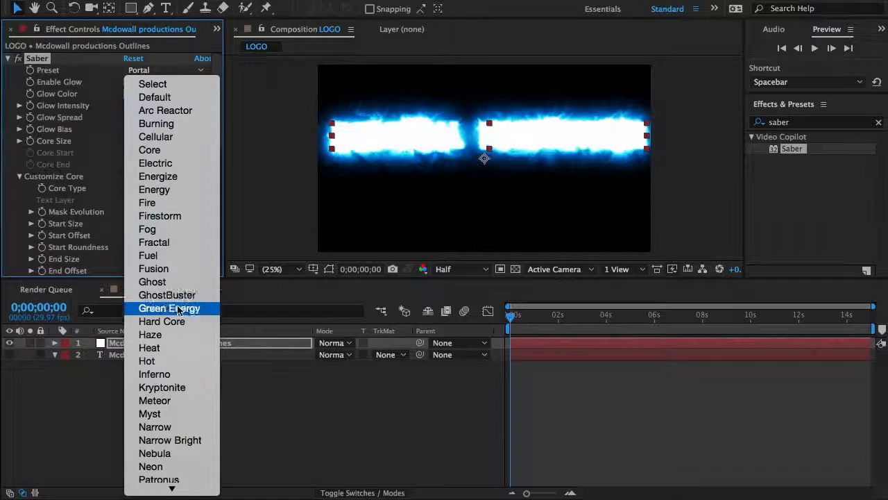
pyautogui.click(153, 164)
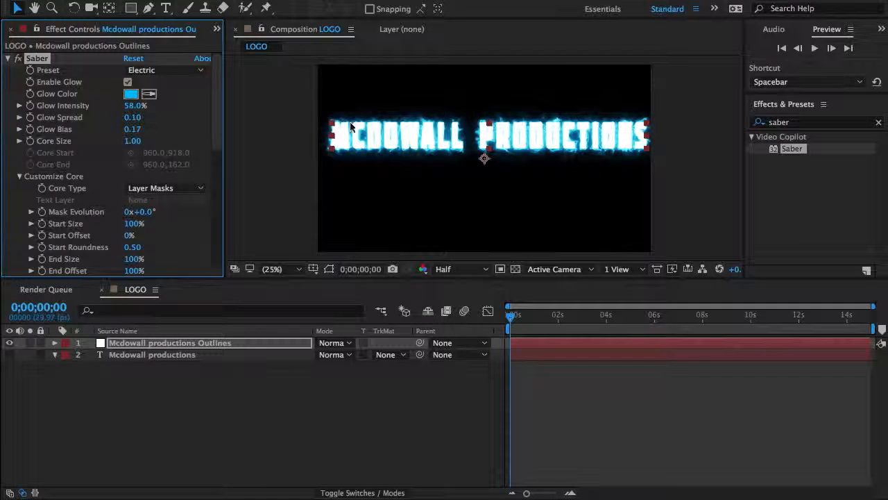
pyautogui.press('.')
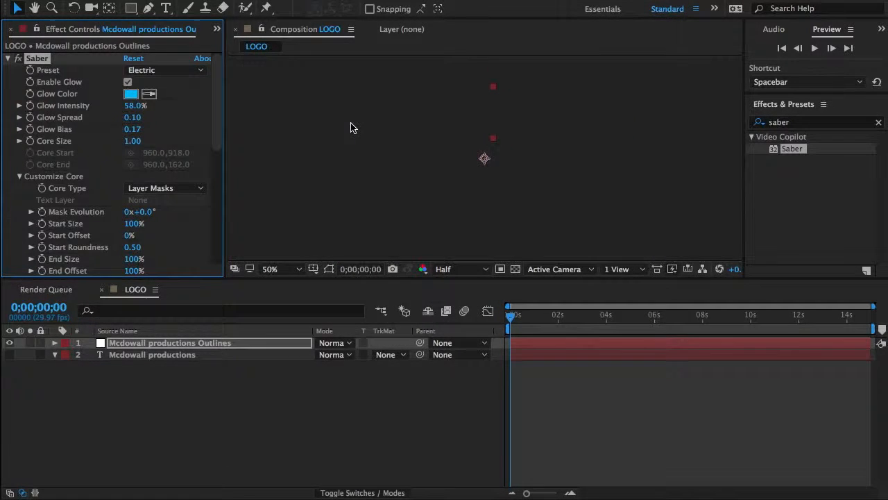
pyautogui.press('.')
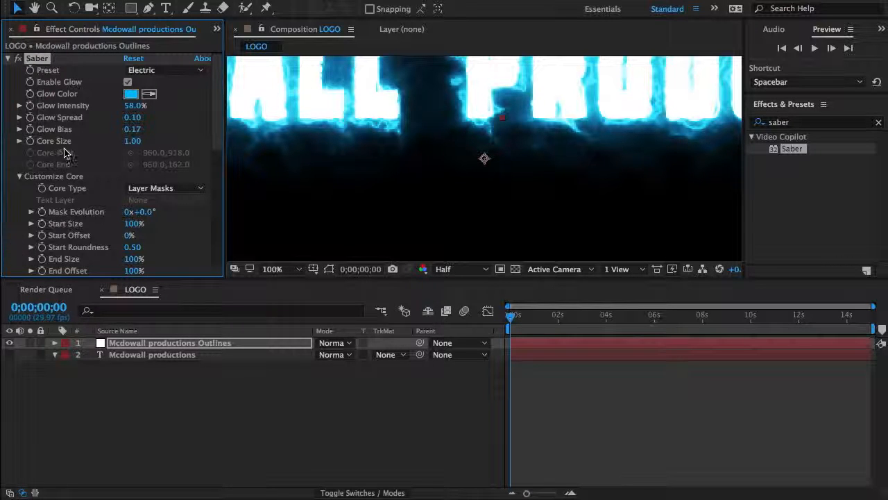
# Step: Set Saber's Composite Settings to Transparent so that only the glowing outlines of the letters are rendered
pyautogui.scroll(-10, 62, 156)
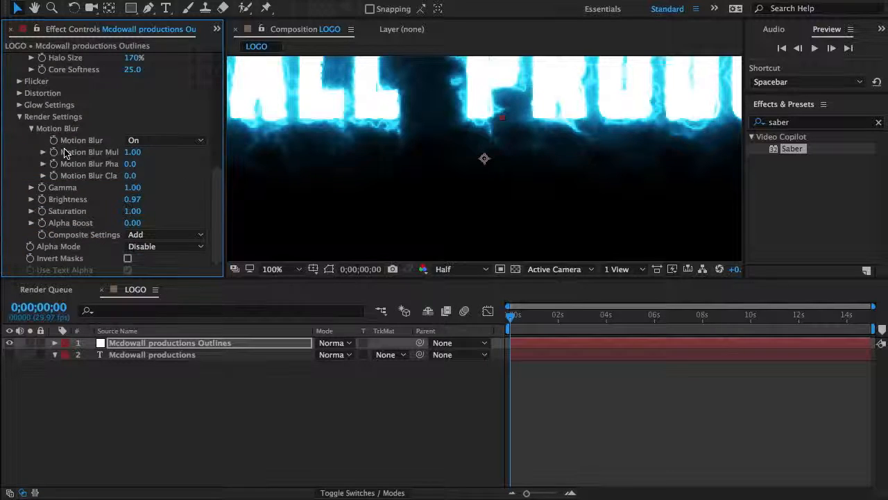
pyautogui.click(135, 236)
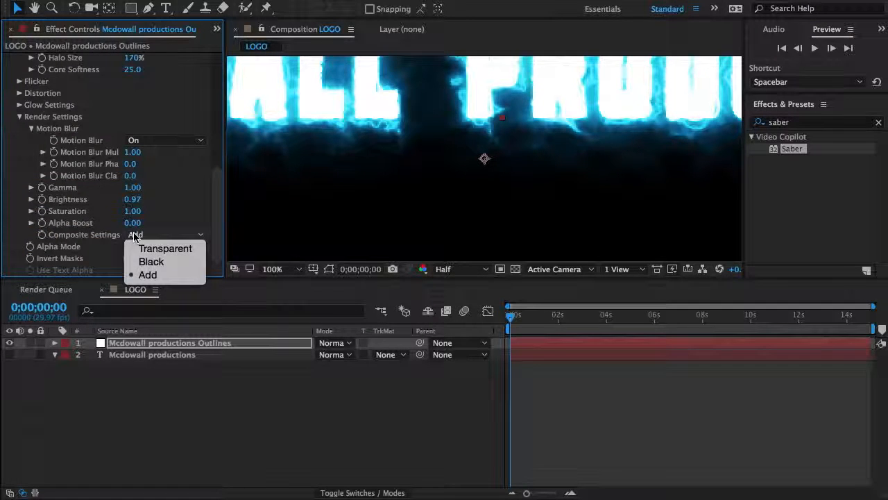
pyautogui.click(142, 249)
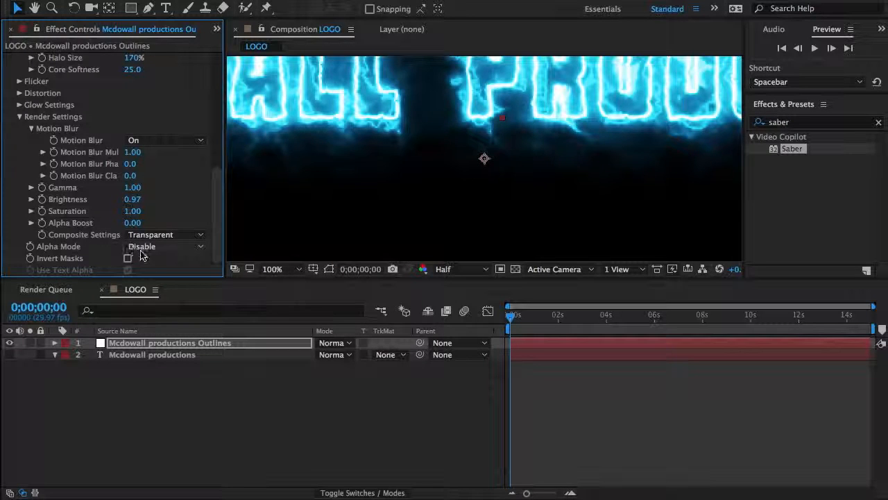
pyautogui.click(271, 270)
pyautogui.click(277, 280)
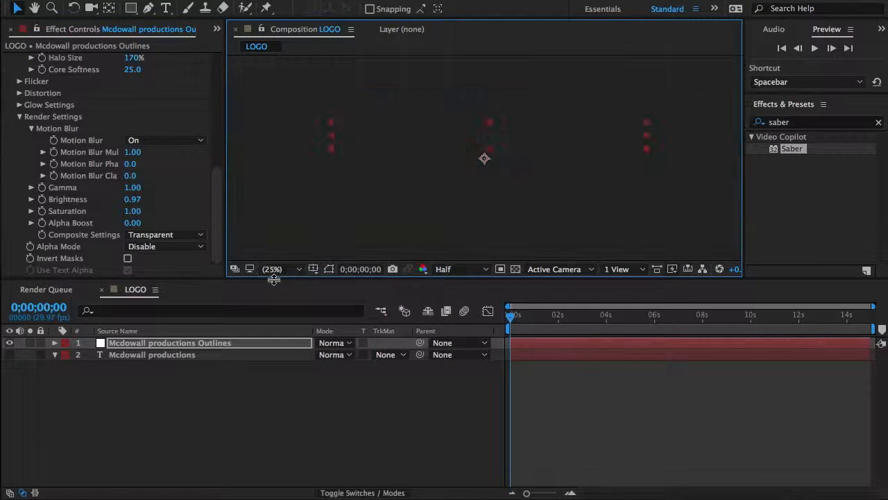
# Step: Switch to QuickTime Player to view the finished logo animation as a reference
pyautogui.click(449, 493)
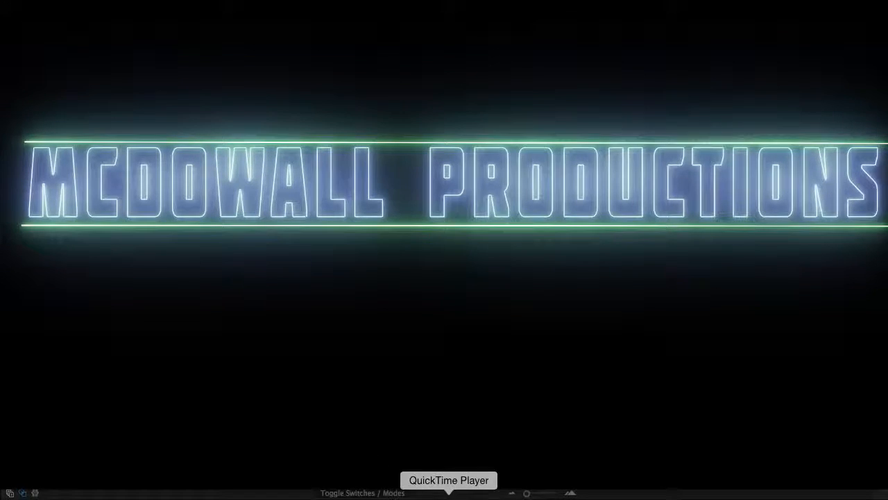
# Step: Return to After Effects and try a Core Size of 0.50 for the Saber effect before restoring it to 1.00
pyautogui.click(512, 492)
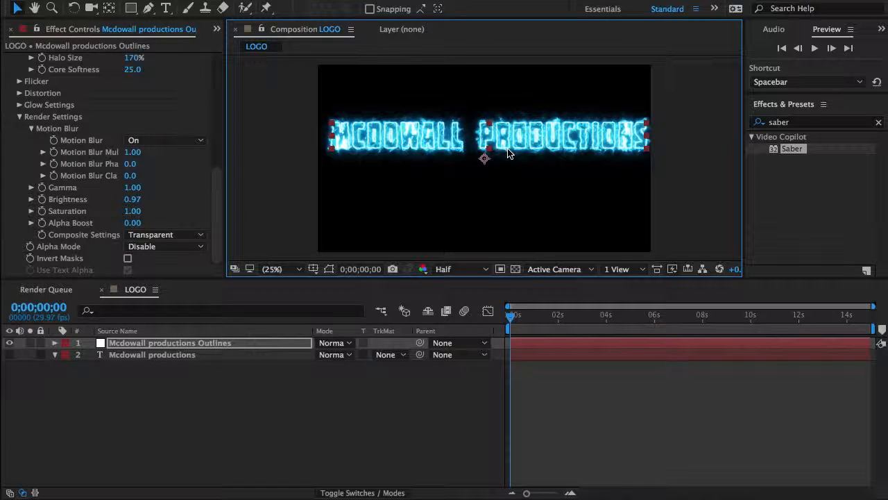
pyautogui.press('.')
pyautogui.press('.')
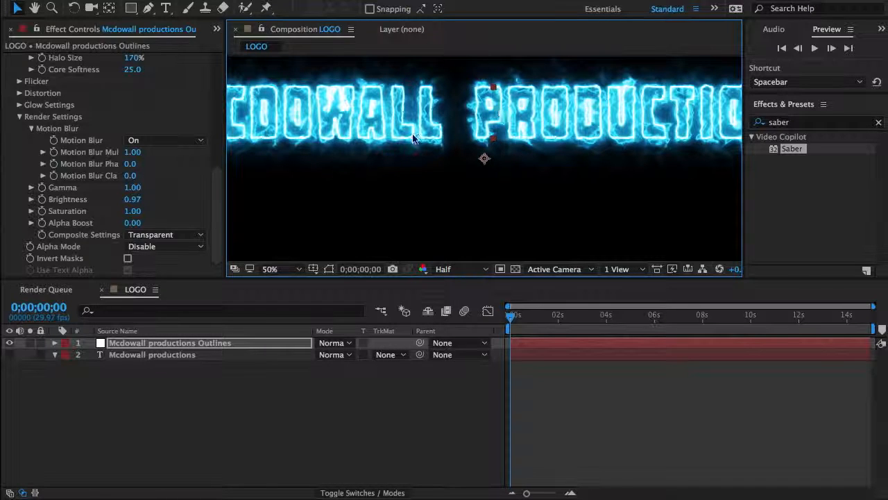
pyautogui.scroll(10, 31, 119)
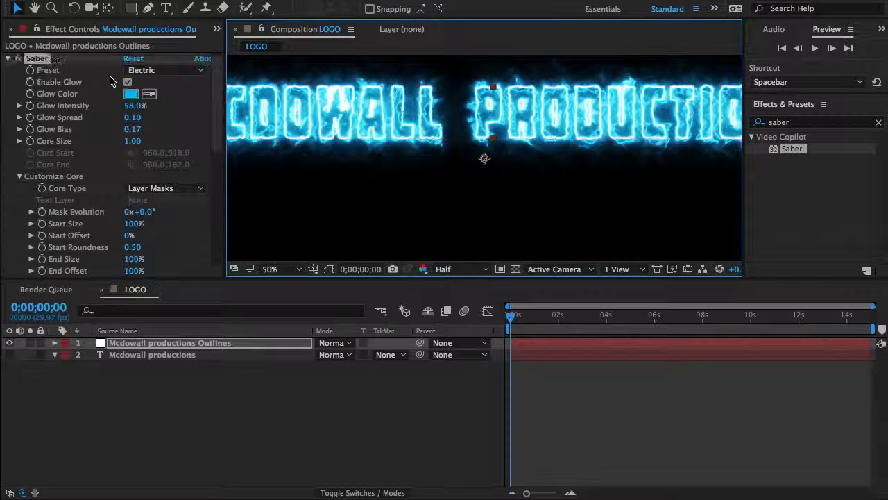
pyautogui.click(136, 141)
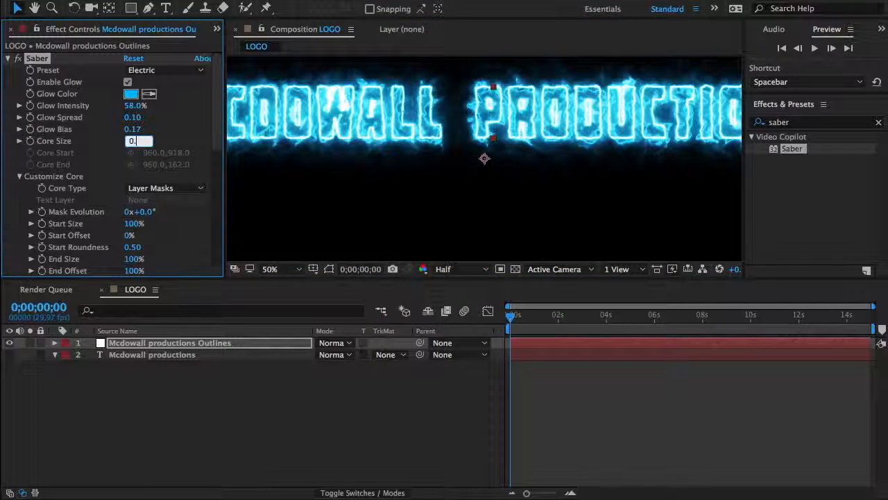
pyautogui.press('Return')
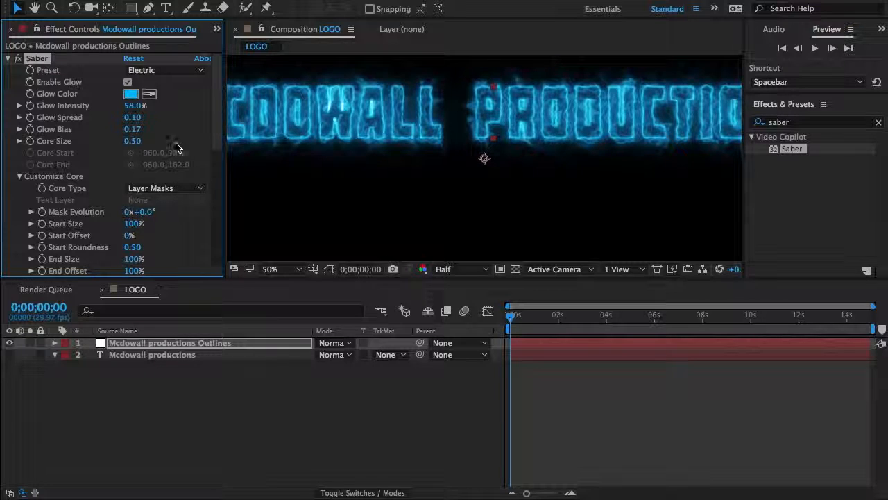
pyautogui.click(135, 142)
pyautogui.press('Return')
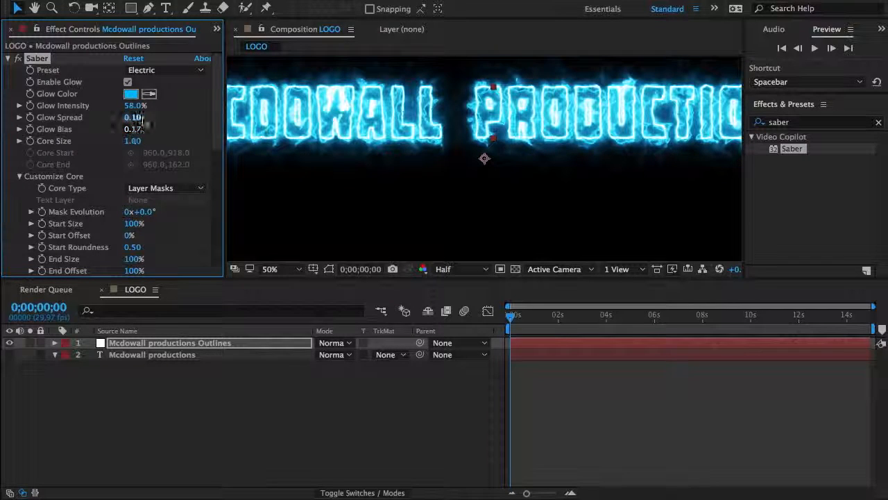
# Step: Set Saber's Glow Intensity to 38% and fit the whole LOGO composition in the viewer
pyautogui.click(136, 106)
pyautogui.write('38')
pyautogui.press('Return')
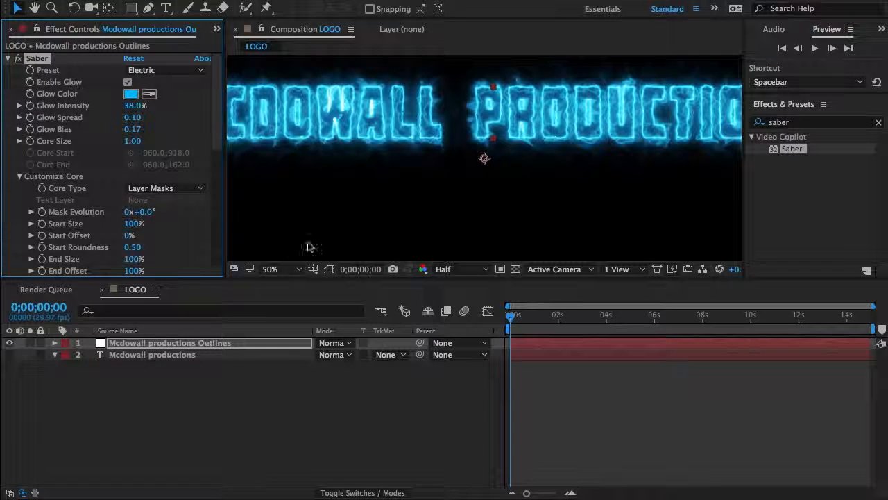
pyautogui.click(281, 269)
pyautogui.click(281, 278)
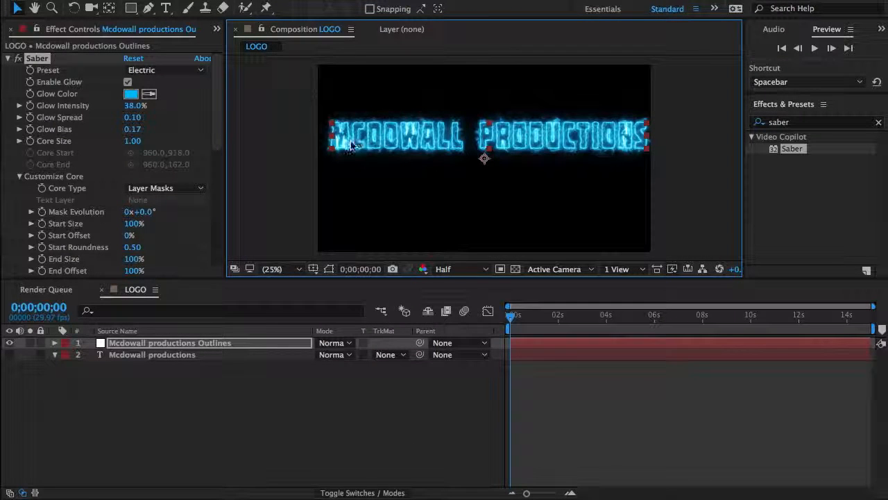
# Step: Duplicate the Saber effect on the Mcdowall productions Outlines layer and turn off the original one
pyautogui.click(139, 70)
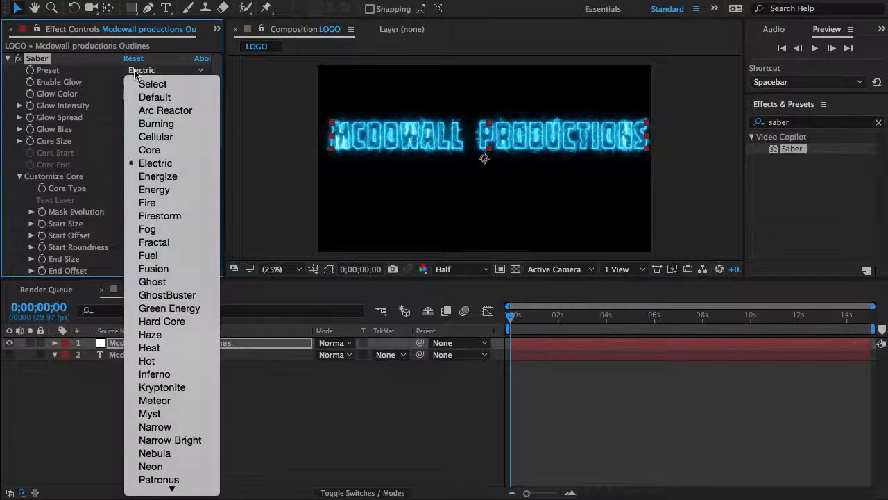
pyautogui.click(86, 160)
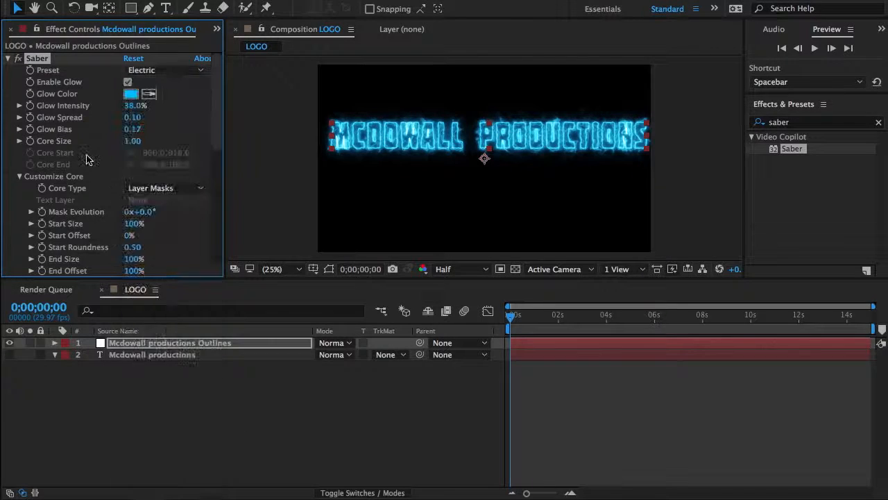
pyautogui.click(8, 59)
pyautogui.press('super+d')
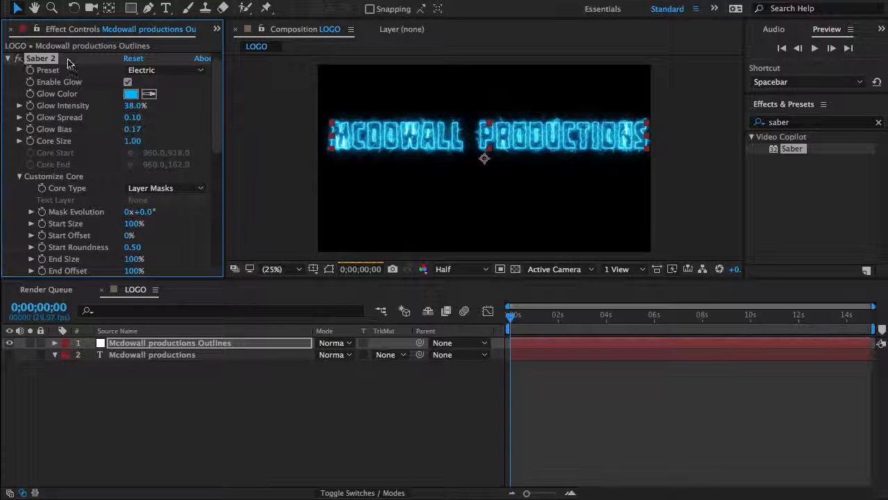
pyautogui.click(7, 59)
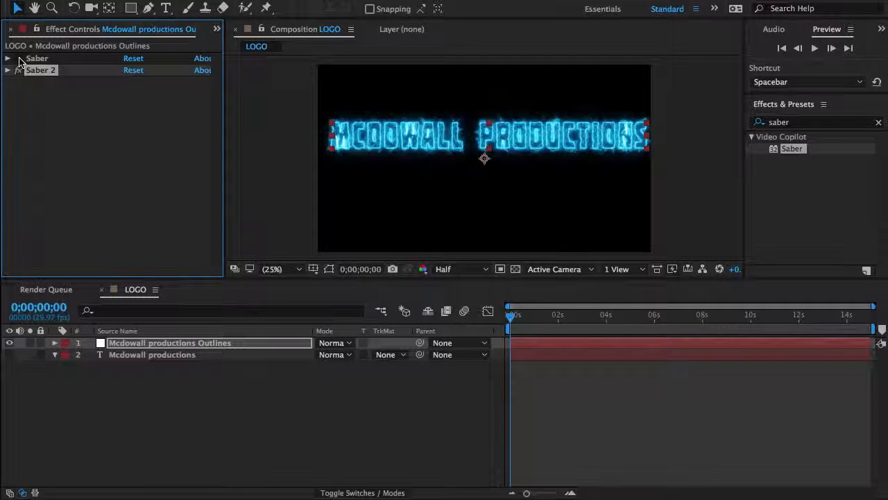
pyautogui.click(8, 71)
# Step: Switch the duplicated Saber effect to the Neon preset and set its Core Size to 0.50
pyautogui.click(173, 70)
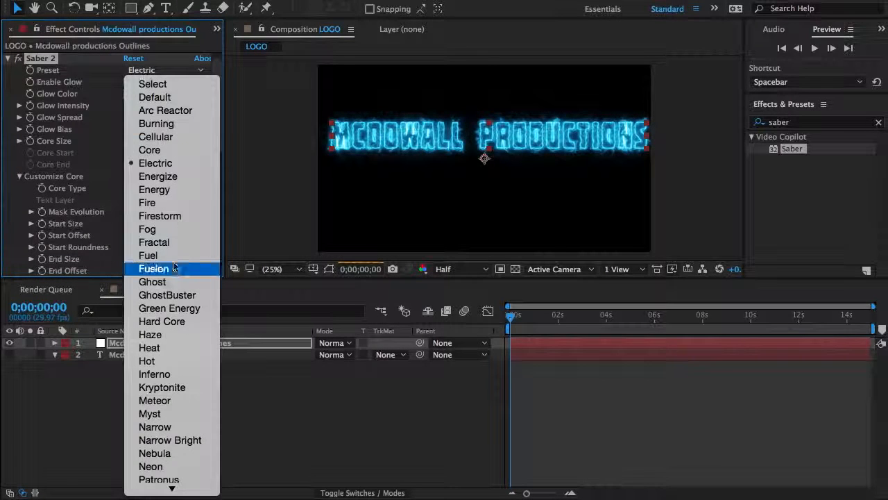
pyautogui.moveTo(183, 488)
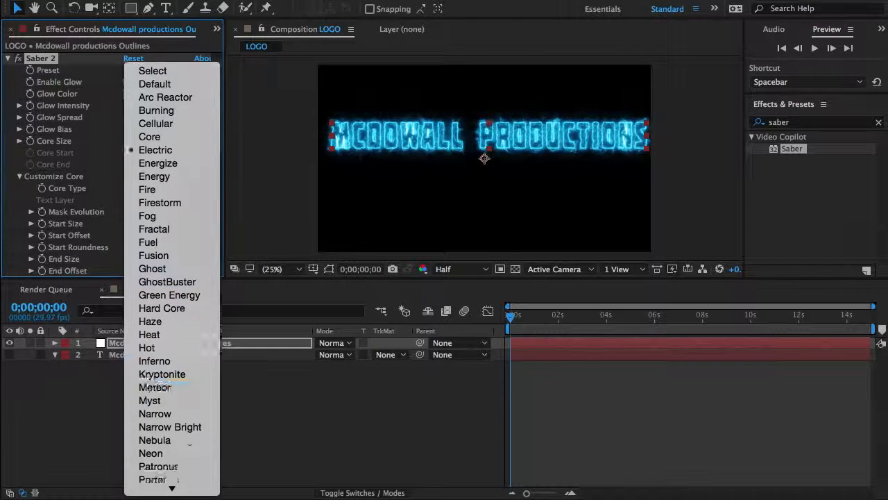
pyautogui.click(175, 373)
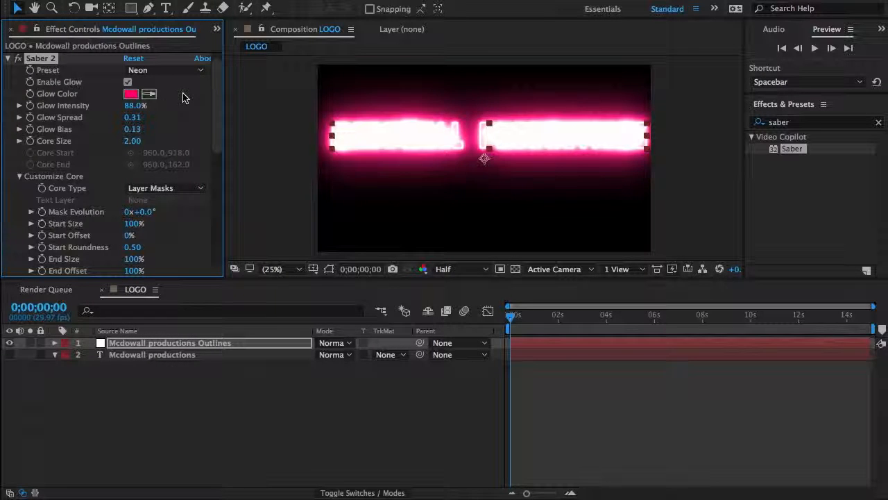
pyautogui.click(133, 142)
pyautogui.press('Return')
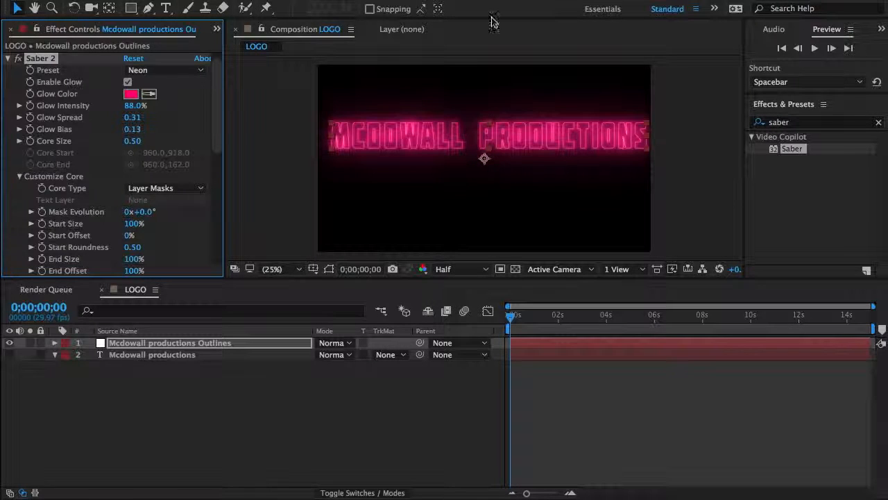
# Step: Delete the original Saber effect from the outlines layer and check the neon text in an enlarged composition view
pyautogui.scroll(1, 50, 83)
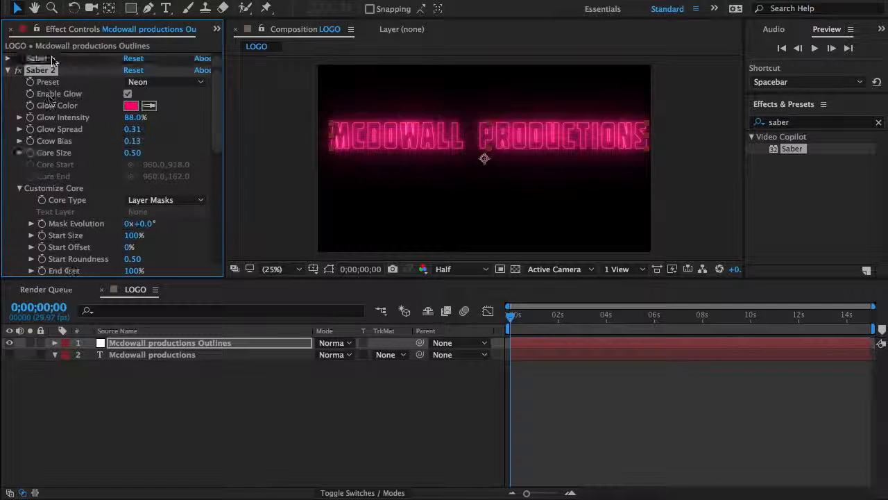
pyautogui.click(52, 61)
pyautogui.press('Delete')
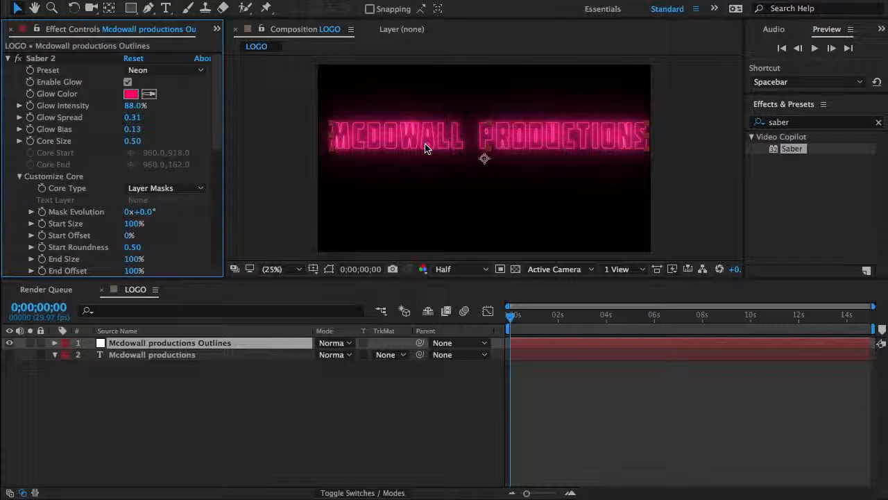
pyautogui.press('`')
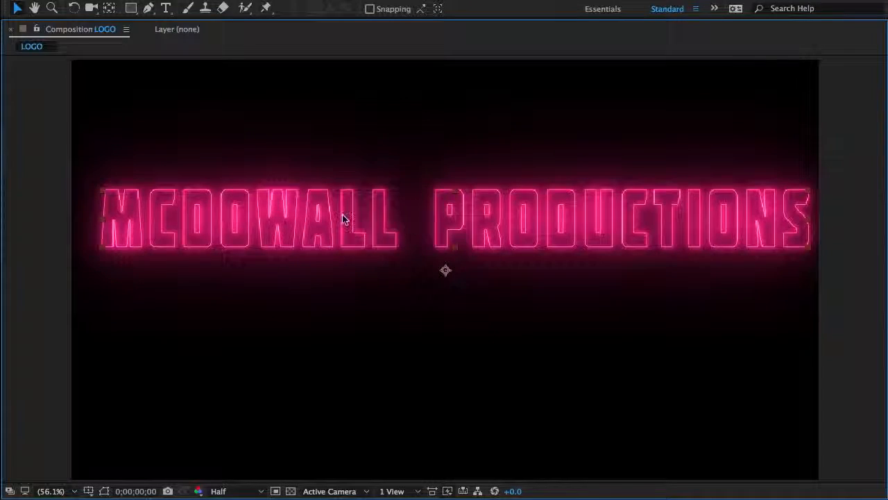
pyautogui.press('`')
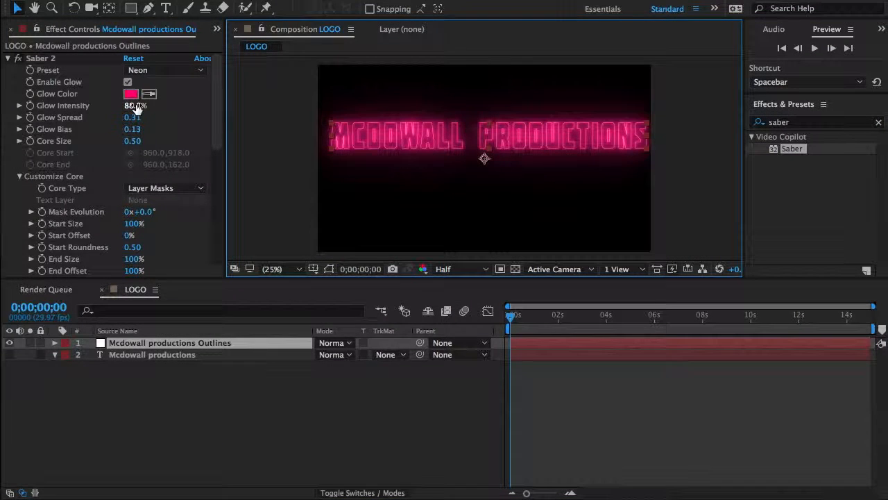
# Step: Set Saber 2's Glow Color to light blue 81ACFF, using the finished animation in QuickTime Player as a color reference
pyautogui.click(131, 94)
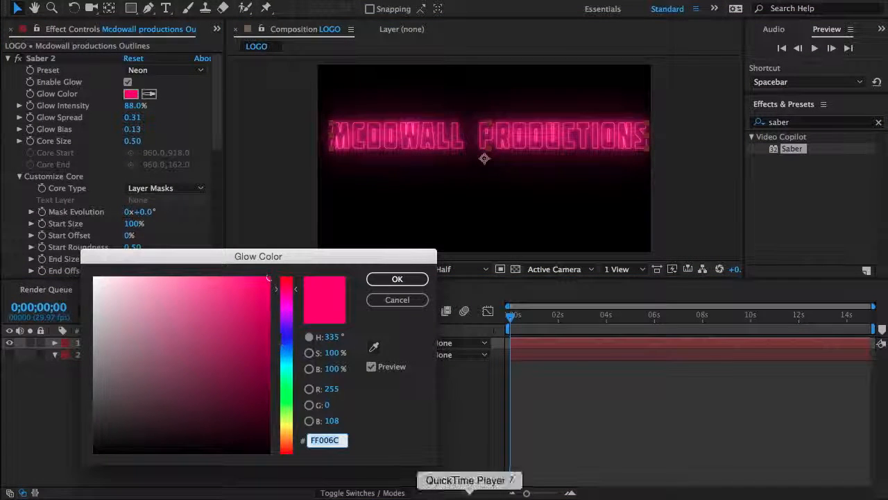
pyautogui.click(456, 490)
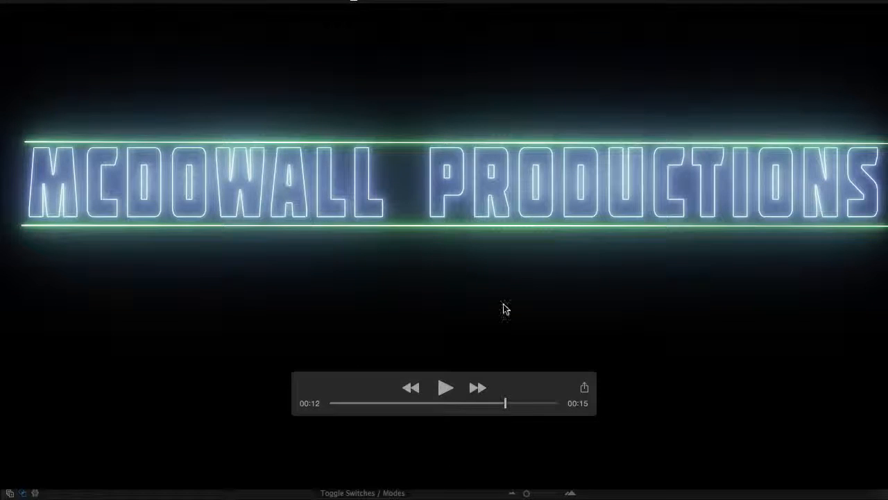
pyautogui.click(543, 478)
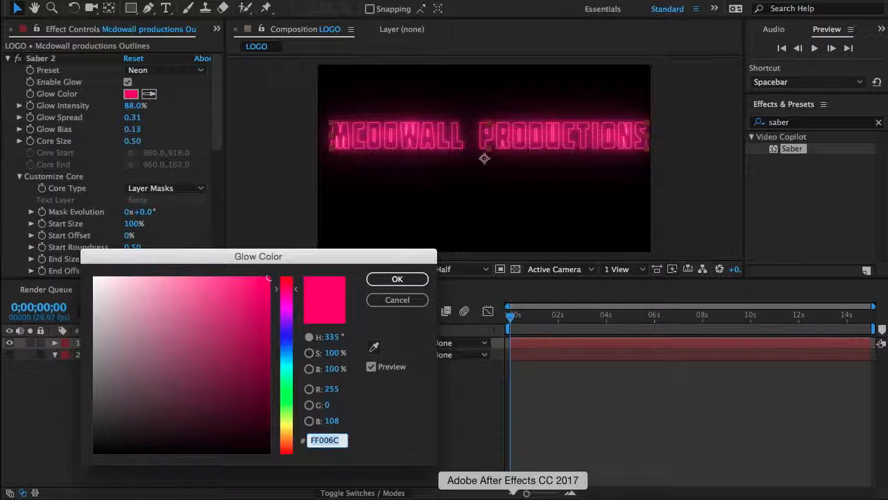
pyautogui.click(289, 346)
pyautogui.moveTo(225, 292)
pyautogui.mouseDown()
pyautogui.moveTo(197, 218)
pyautogui.moveTo(206, 218)
pyautogui.mouseUp()
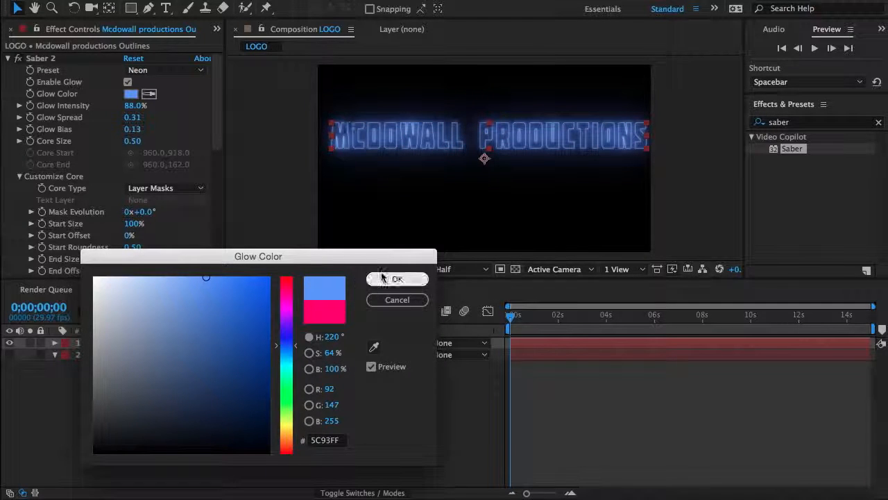
pyautogui.moveTo(196, 282); pyautogui.dragTo(189, 250)
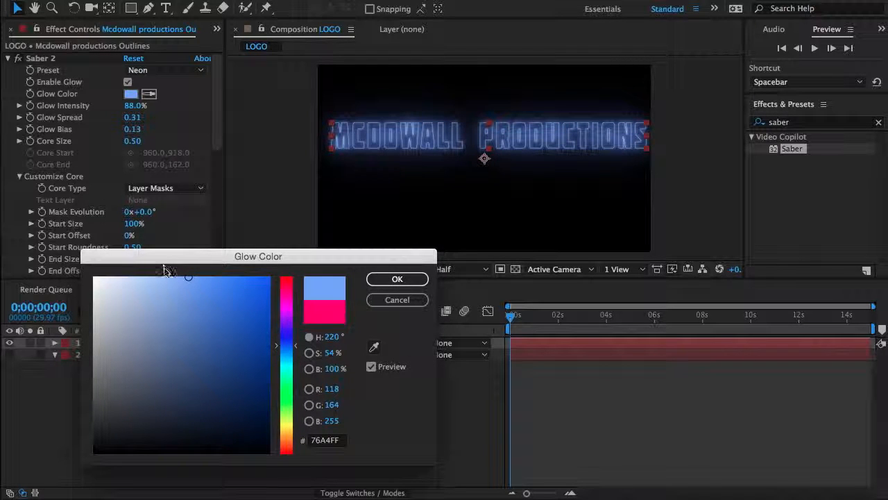
pyautogui.moveTo(162, 281); pyautogui.dragTo(142, 290)
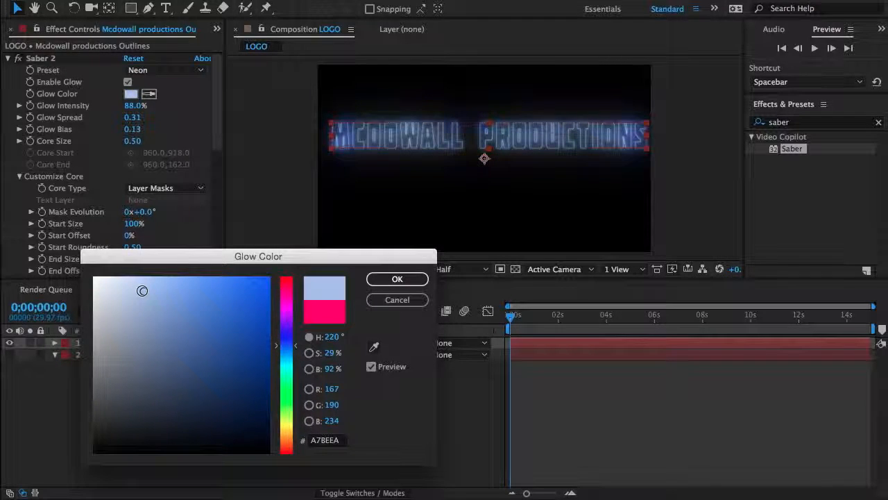
pyautogui.moveTo(143, 290); pyautogui.dragTo(179, 269)
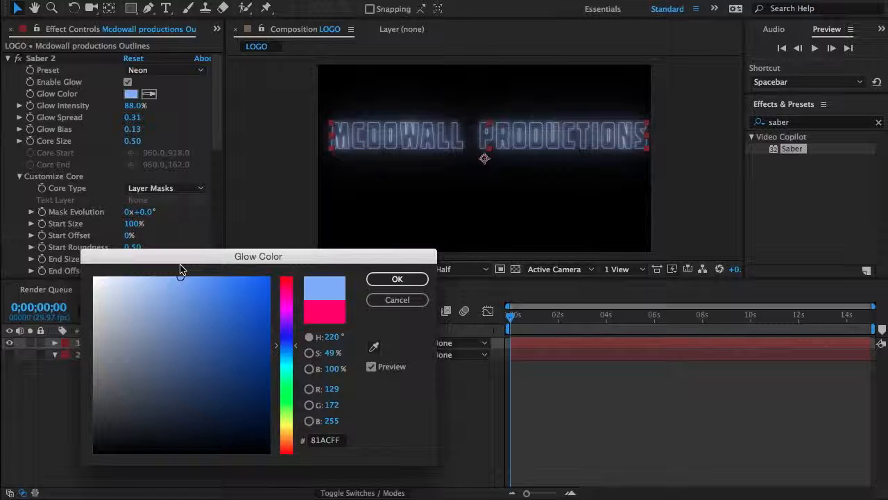
pyautogui.click(397, 278)
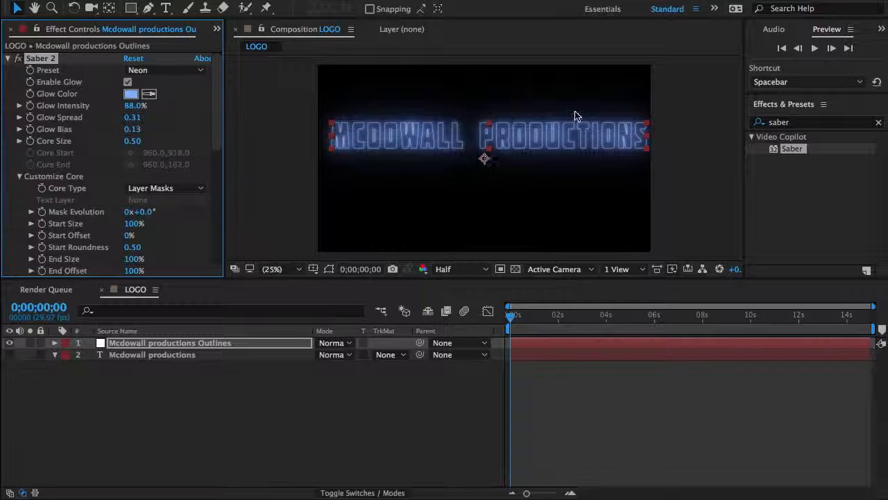
# Step: Try Core Size values of 1.00 and 0.70 for Saber 2 before restoring it to 0.50
pyautogui.click(131, 141)
pyautogui.write('1')
pyautogui.press('Return')
pyautogui.click(132, 141)
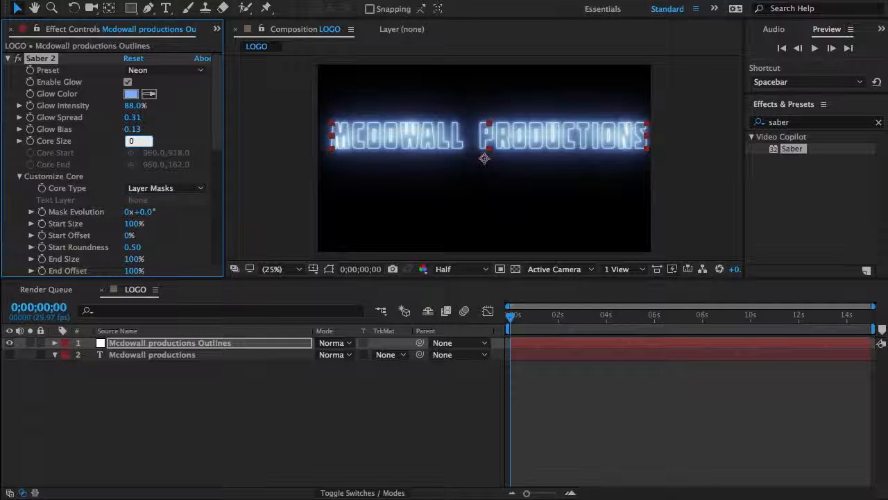
pyautogui.write('0.70')
pyautogui.press('Return')
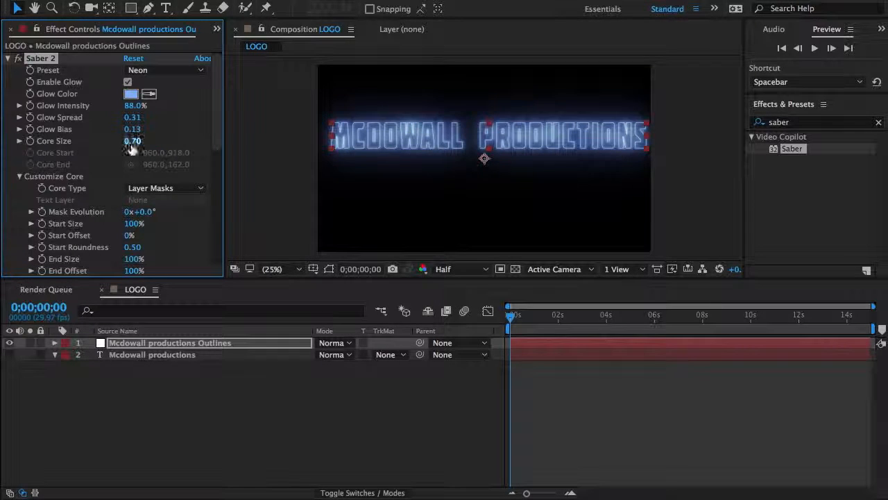
pyautogui.click(132, 141)
pyautogui.write('0.5')
pyautogui.press('Return')
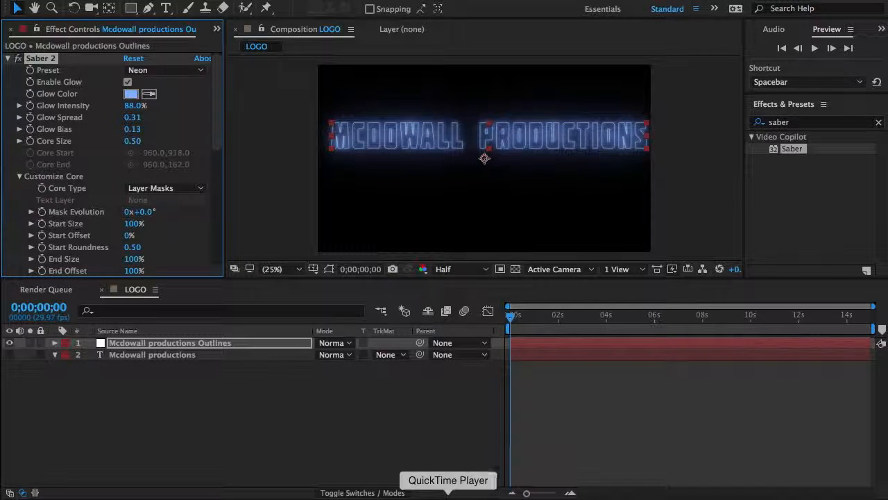
# Step: Compare against the finished animation in QuickTime Player, return to After Effects and set Saber 2's Glow Intensity to 98%
pyautogui.click(456, 487)
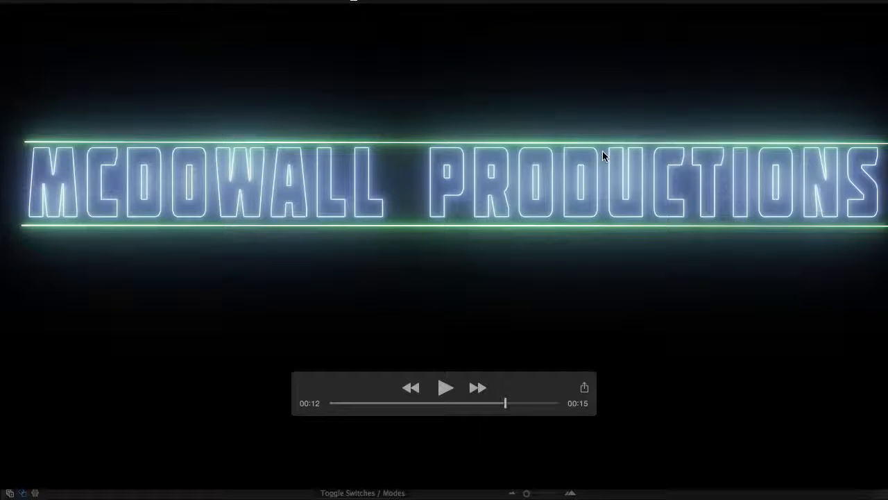
pyautogui.click(511, 488)
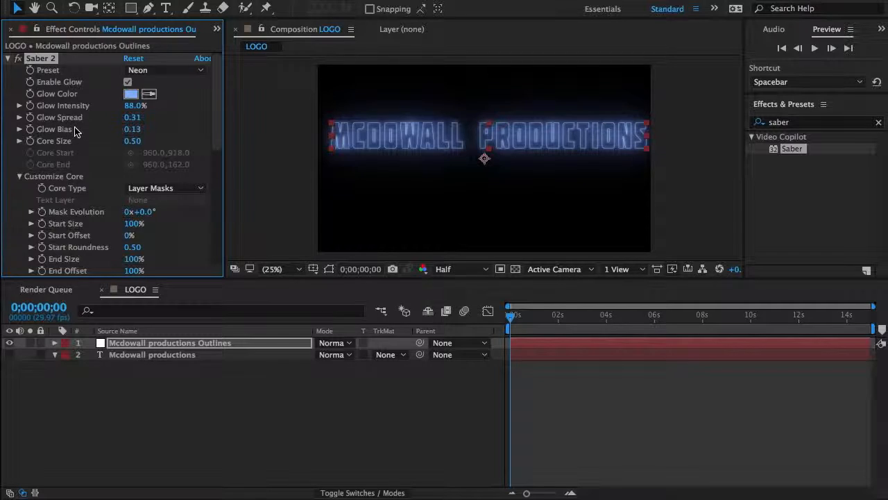
pyautogui.click(131, 106)
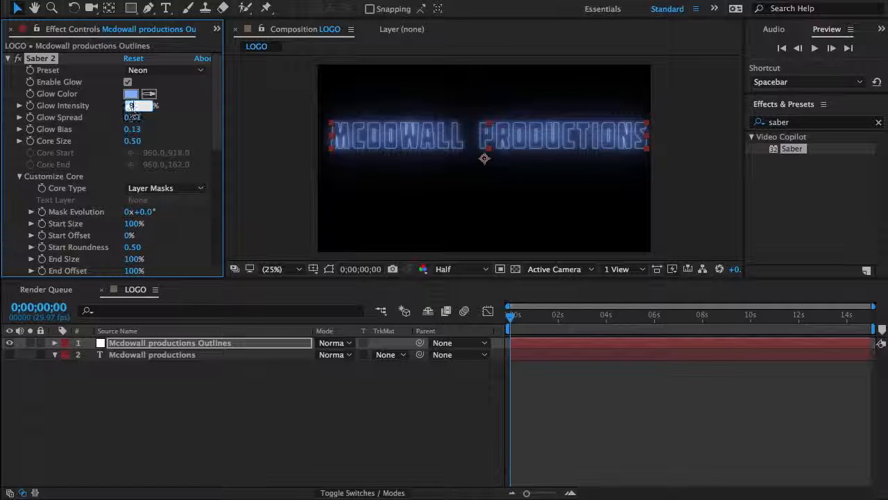
pyautogui.write('98')
pyautogui.press('Return')
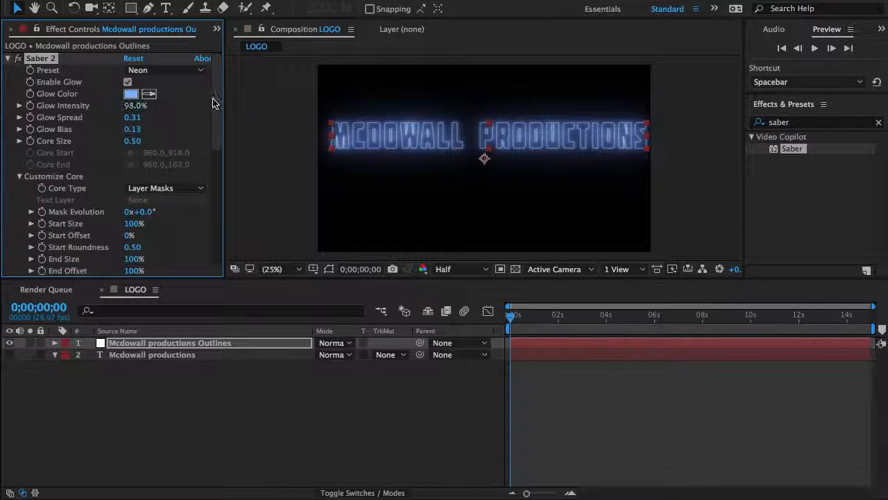
# Step: Turn Saber 2's glow off and back on to compare the outlined text with and without it
pyautogui.click(128, 82)
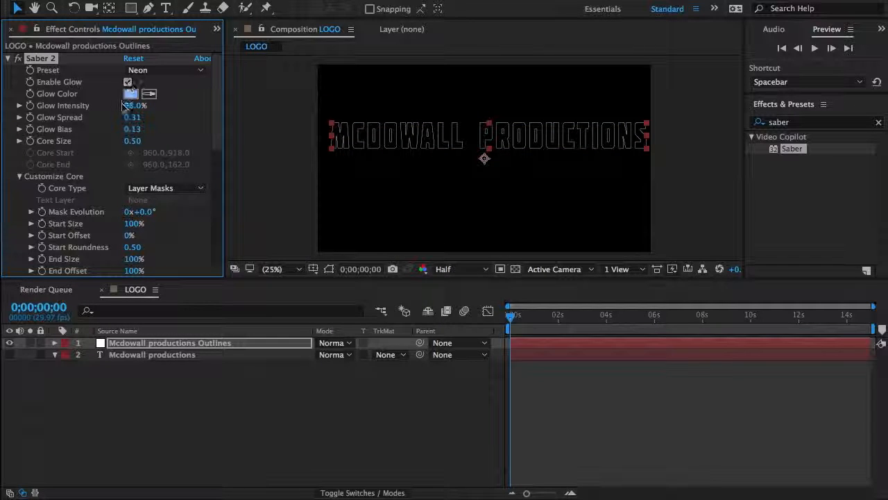
pyautogui.click(128, 82)
pyautogui.scroll(-3, 111, 153)
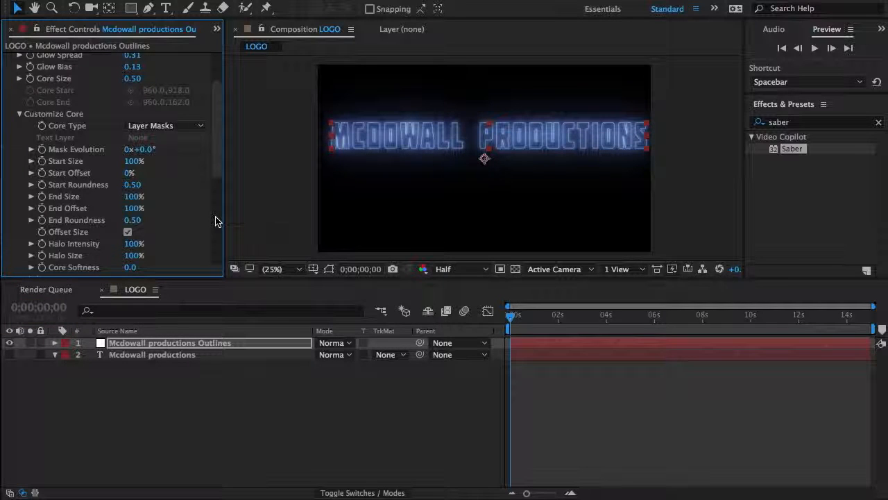
# Step: Create a white 1920 x 1080 px solid named LINES in the LOGO composition
pyautogui.hotkey('ctrl', 'y')
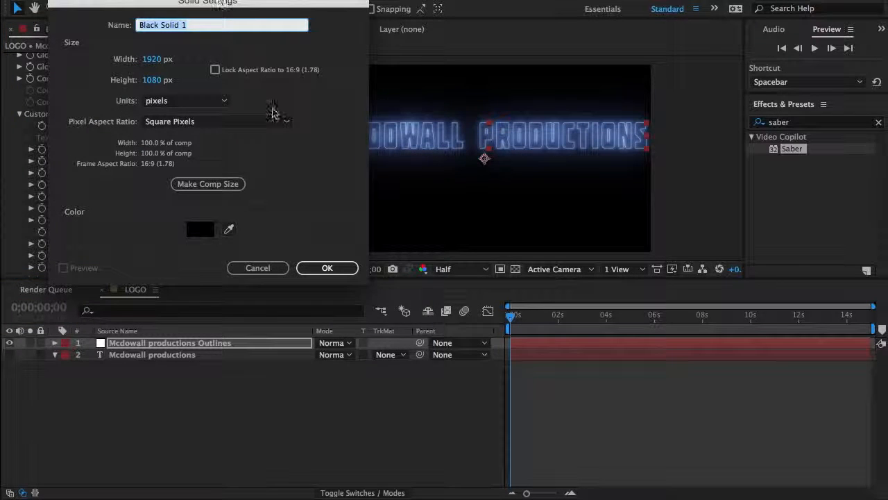
pyautogui.click(204, 230)
pyautogui.moveTo(114, 295); pyautogui.dragTo(37, 203)
pyautogui.press('Return')
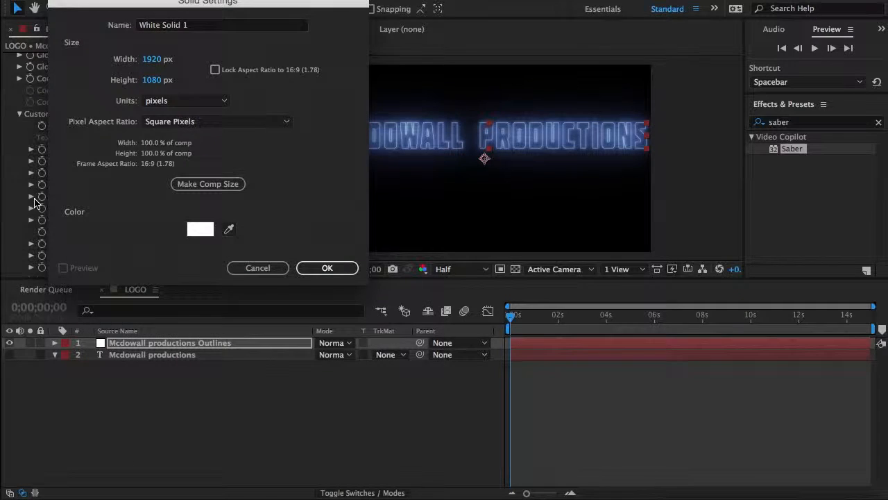
pyautogui.click(270, 25)
pyautogui.write('LINES')
pyautogui.press('Return')
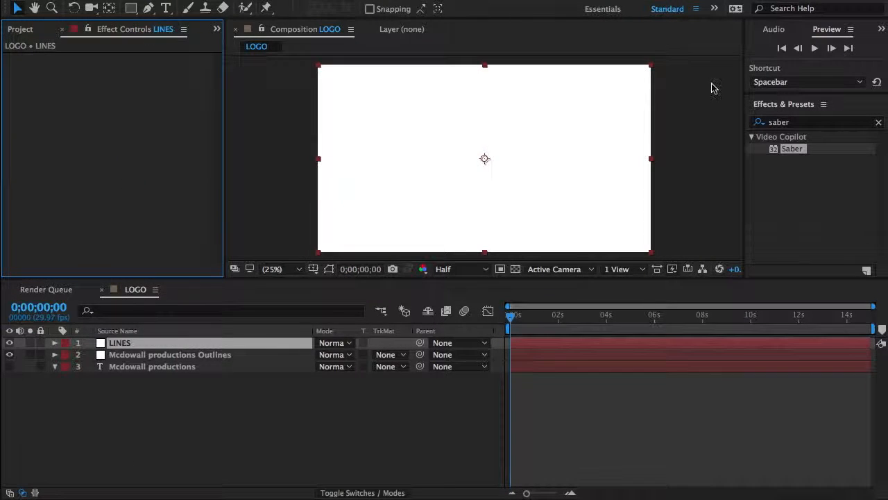
# Step: Apply the Saber effect to the LINES solid and expand its Customize Core settings
pyautogui.doubleClick(787, 149)
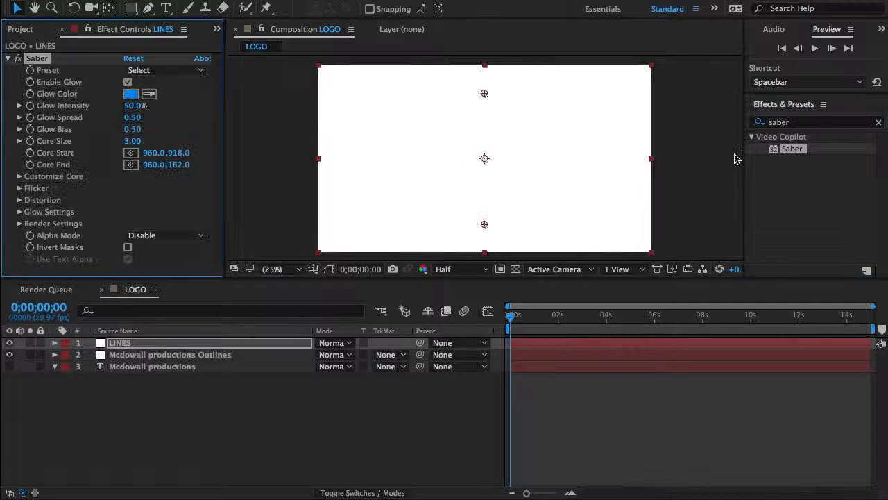
pyautogui.click(176, 69)
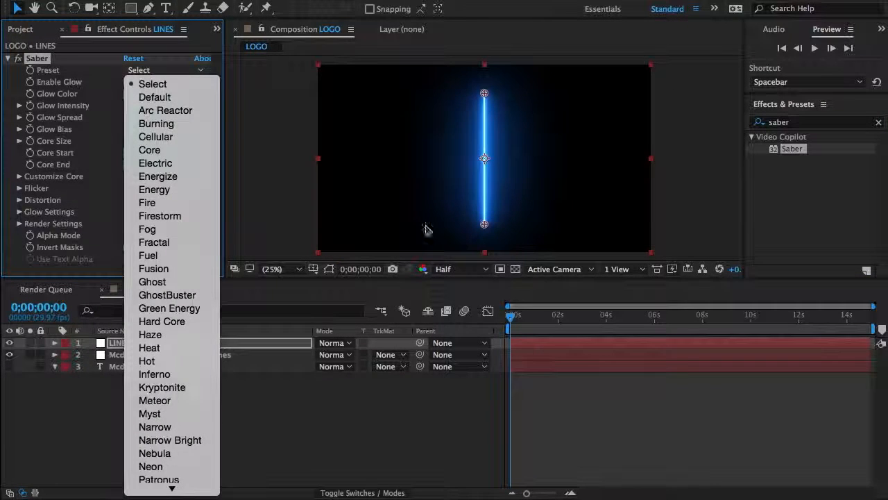
pyautogui.click(105, 207)
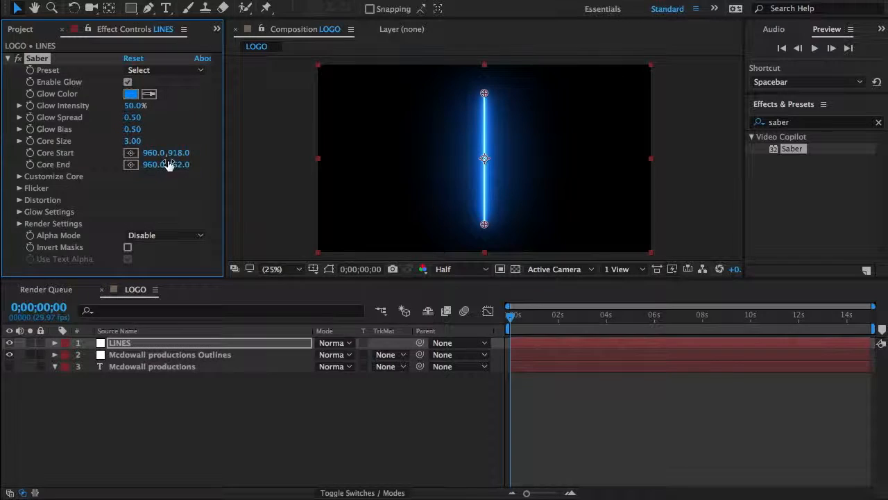
pyautogui.click(20, 176)
# Step: Hide the LINES layer and draw a straight Pen tool mask on it just below the text, spanning the full frame width
pyautogui.click(9, 342)
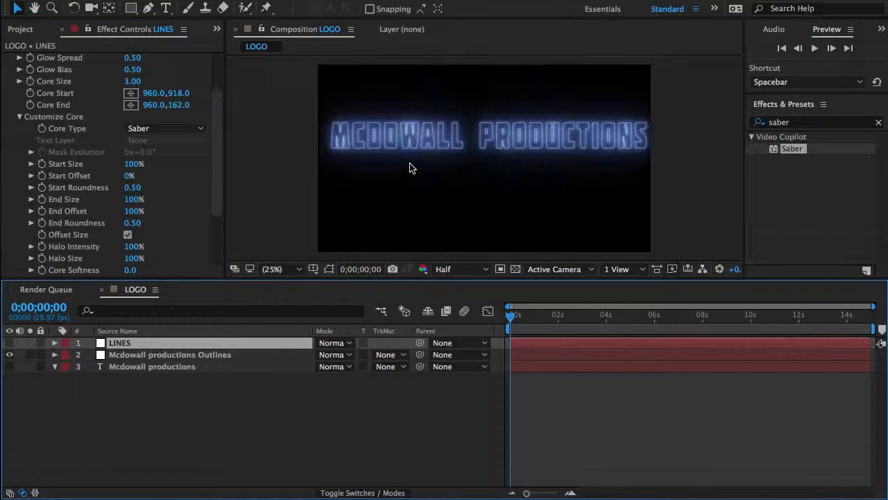
pyautogui.press('`')
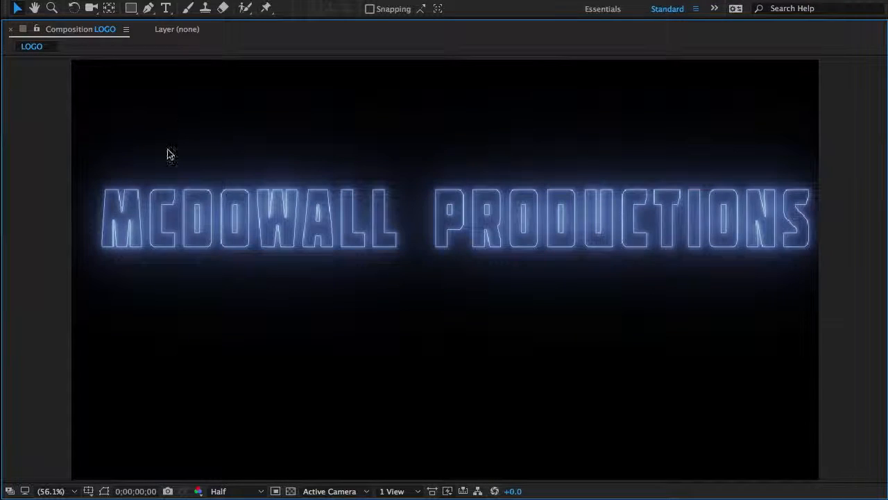
pyautogui.press('g')
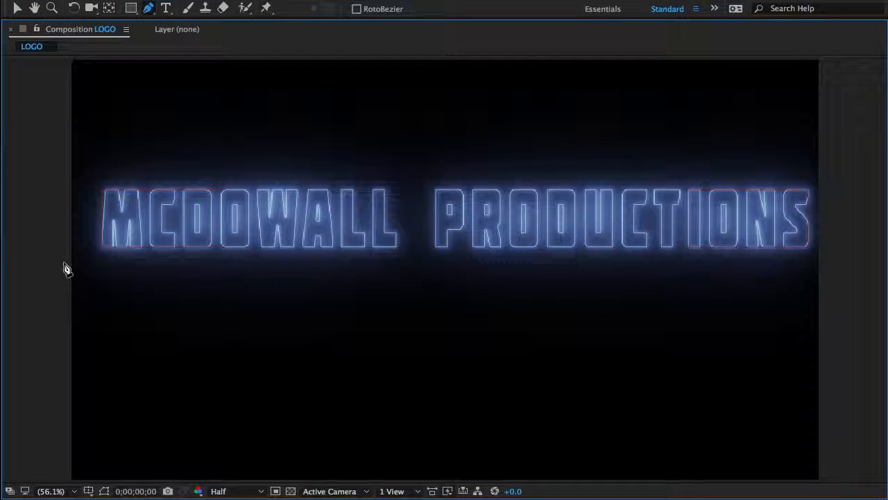
pyautogui.click(63, 256)
pyautogui.click(835, 258)
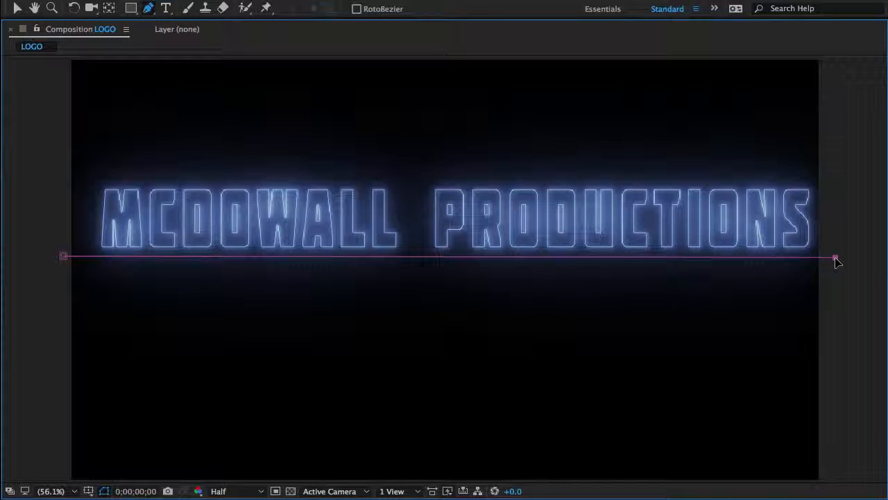
# Step: Fine-tune the line mask's end points against the QuickTime reference, moving its left end just inside the frame edge
pyautogui.press('v')
pyautogui.moveTo(836, 259); pyautogui.dragTo(836, 259)
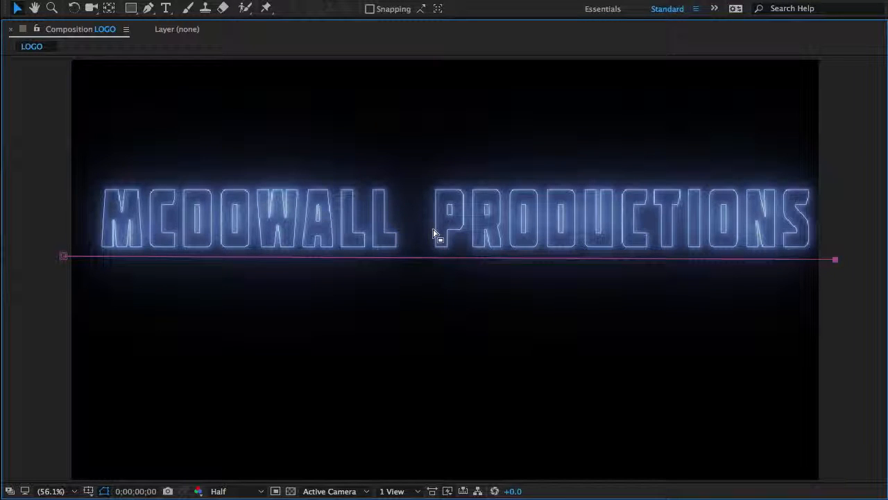
pyautogui.click(63, 256)
pyautogui.press('Up')
pyautogui.press('Up')
pyautogui.moveTo(62, 254); pyautogui.dragTo(62, 255)
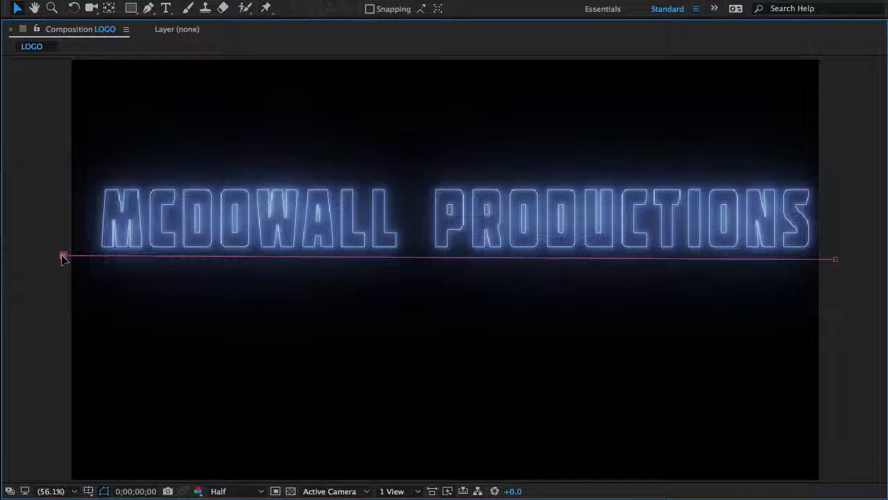
pyautogui.click(458, 494)
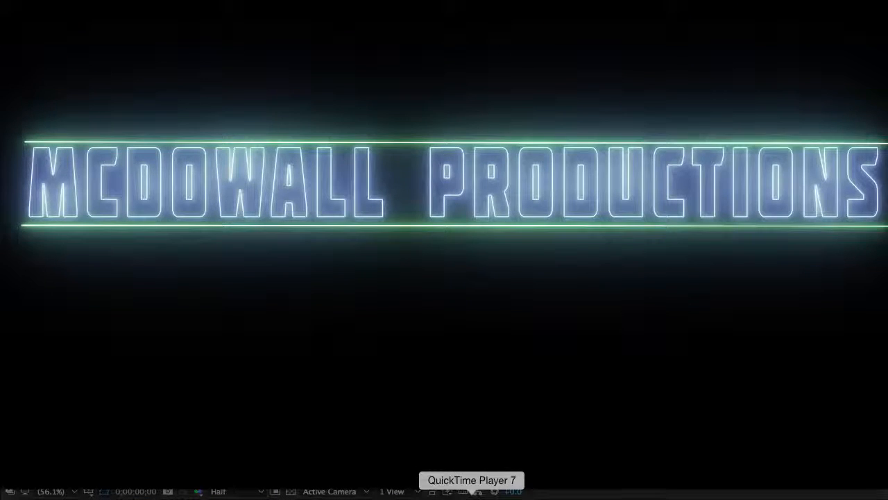
pyautogui.click(515, 494)
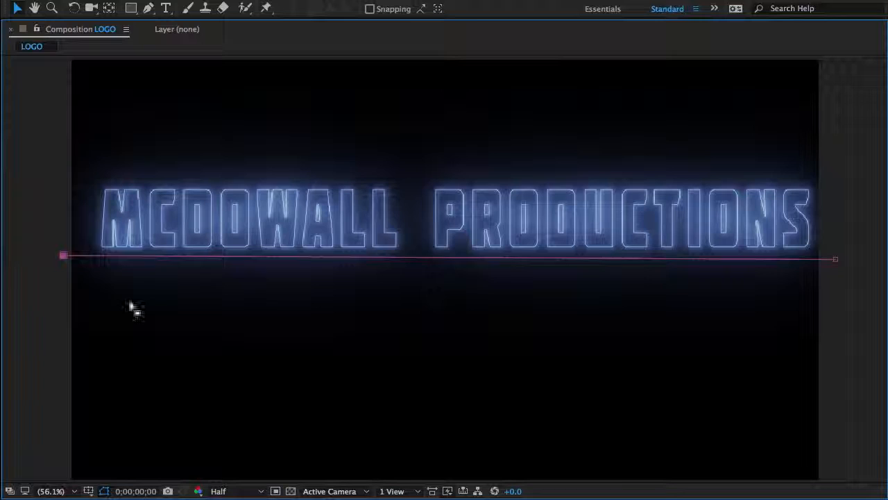
pyautogui.moveTo(72, 260); pyautogui.dragTo(91, 256)
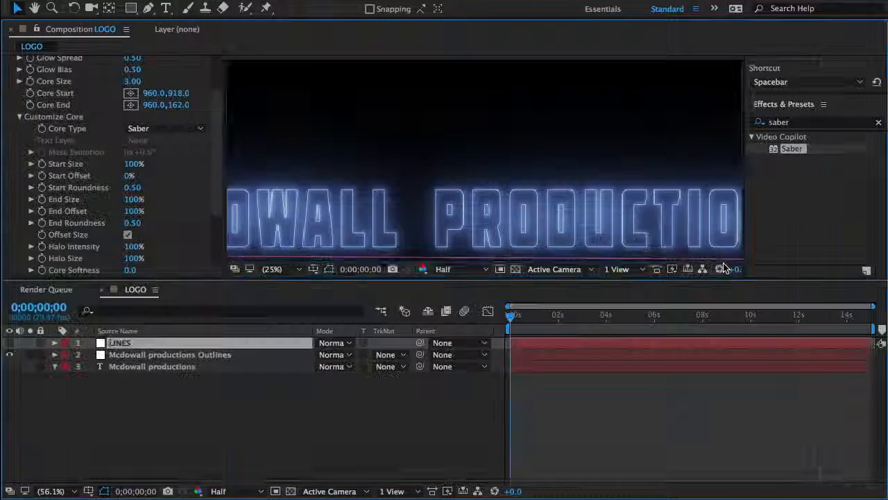
pyautogui.press('`')
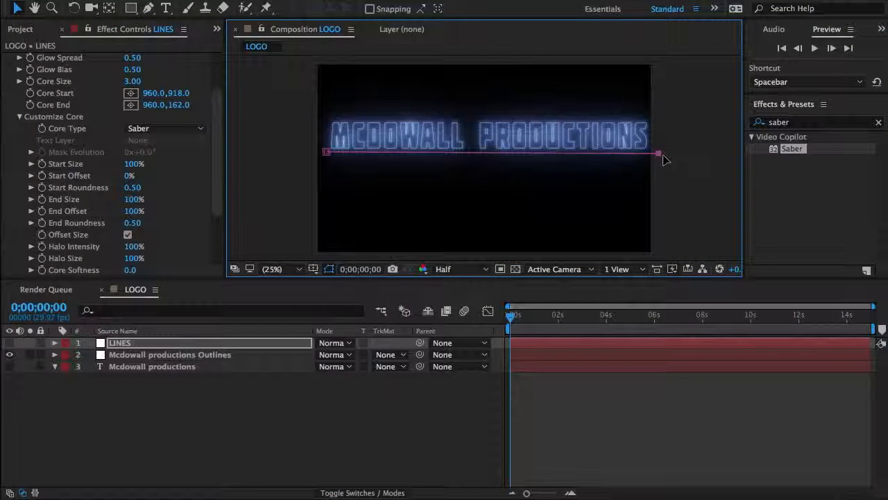
# Step: Set the Core Type of LINES' Saber to Layer Masks and show the layer with its mask path hidden
pyautogui.click(141, 129)
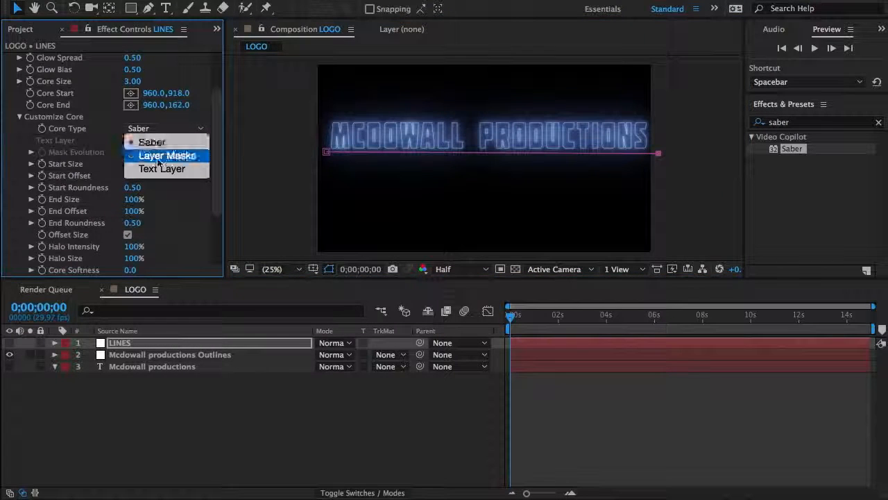
pyautogui.click(159, 158)
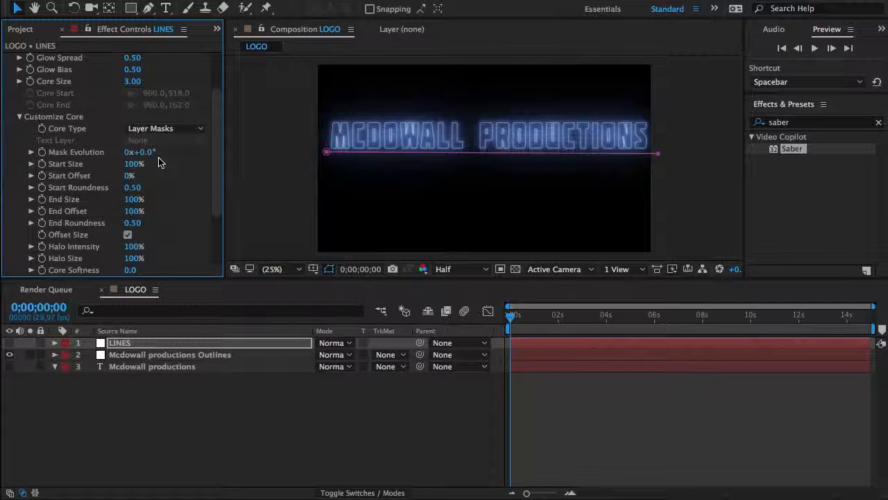
pyautogui.click(330, 269)
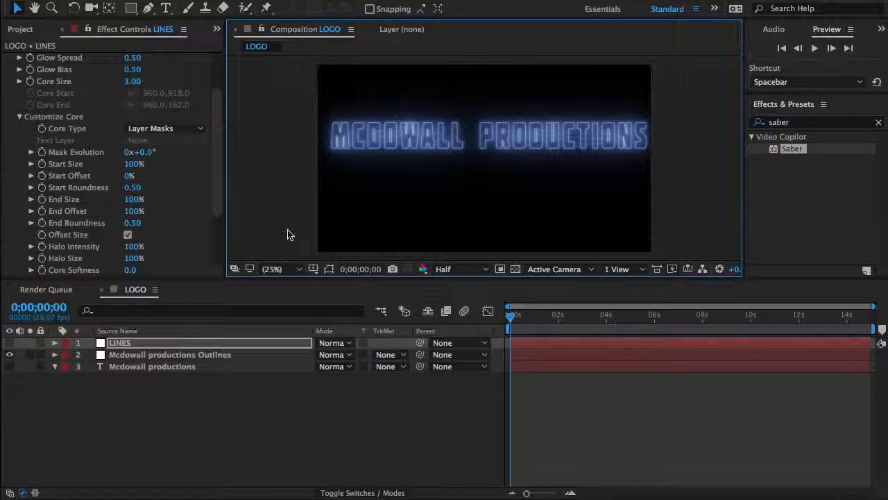
pyautogui.click(184, 130)
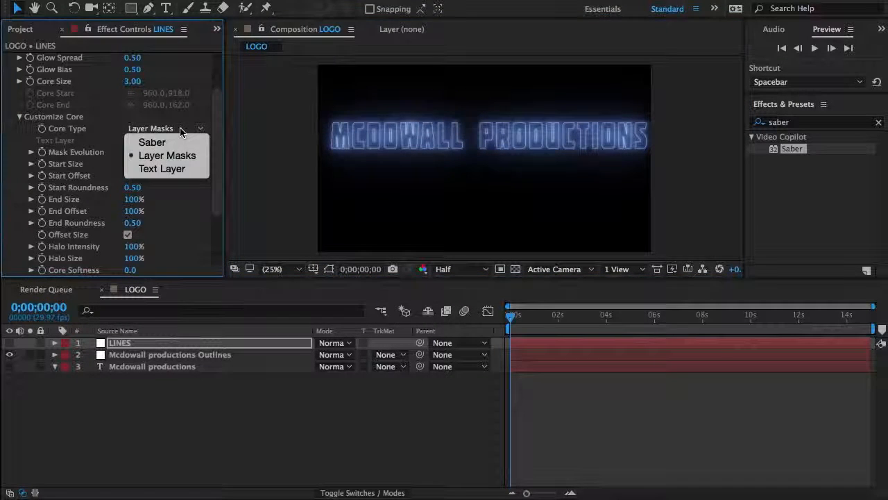
pyautogui.click(80, 164)
pyautogui.click(7, 342)
pyautogui.click(7, 343)
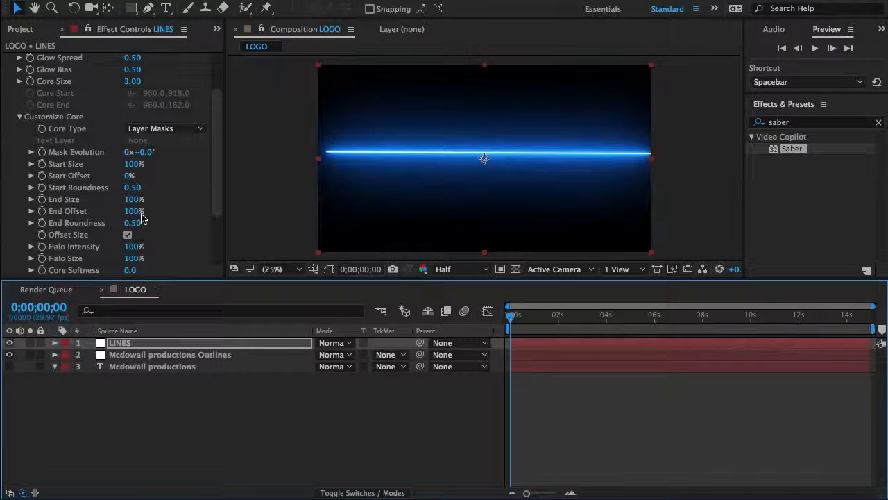
# Step: Set the Composite Settings of LINES' Saber to Transparent in its Render Settings
pyautogui.scroll(-3, 104, 221)
pyautogui.click(19, 235)
pyautogui.scroll(-3, 104, 208)
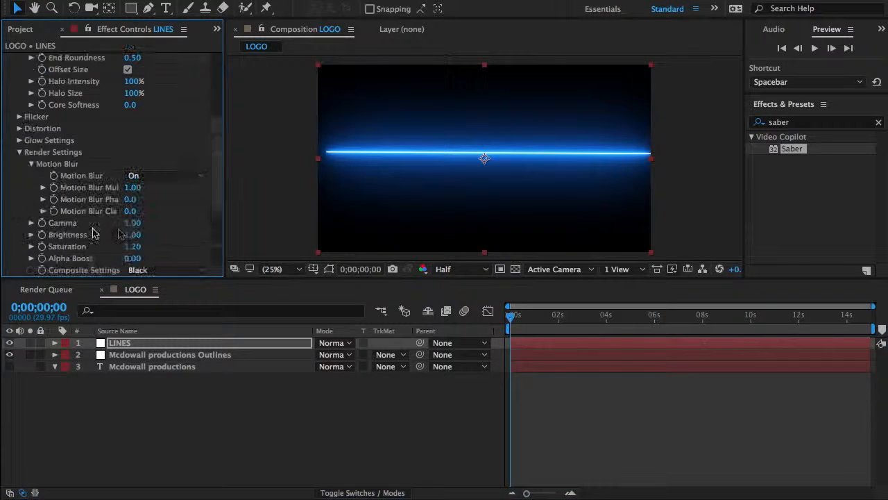
pyautogui.click(142, 270)
pyautogui.click(150, 284)
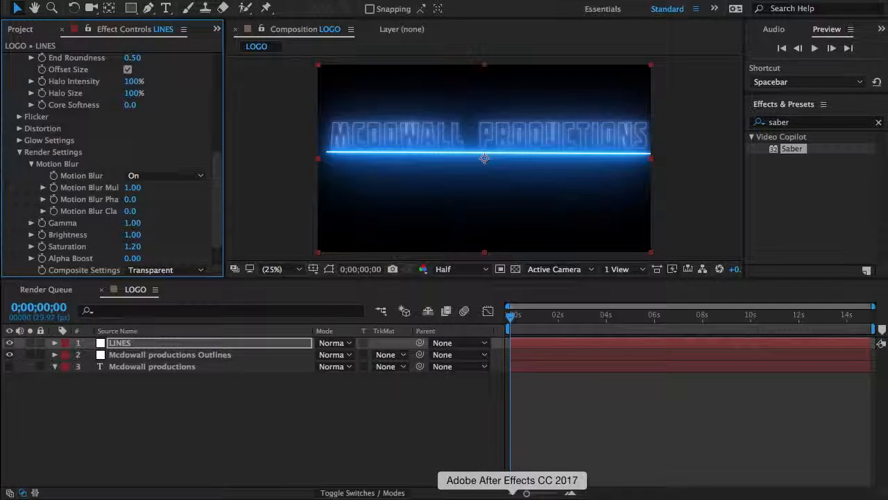
# Step: Apply the Neon preset to the Saber effect on the LINES layer
pyautogui.scroll(6, 114, 170)
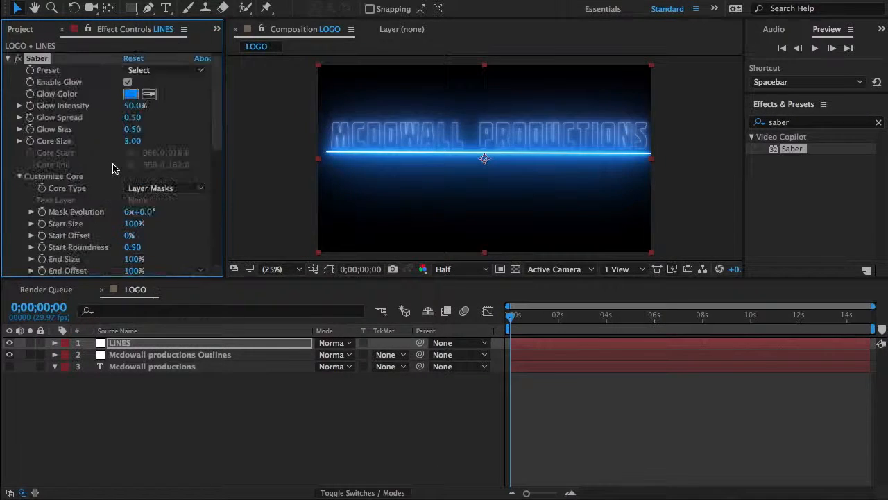
pyautogui.click(138, 71)
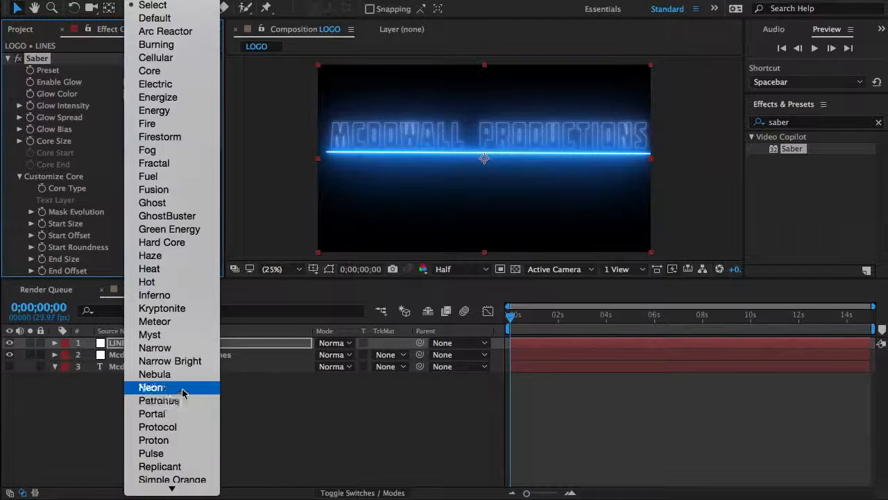
pyautogui.click(155, 388)
# Step: Set the Glow Color of the LINES layer's Saber to light green 85F356, using the QuickTime reference as a guide
pyautogui.click(452, 493)
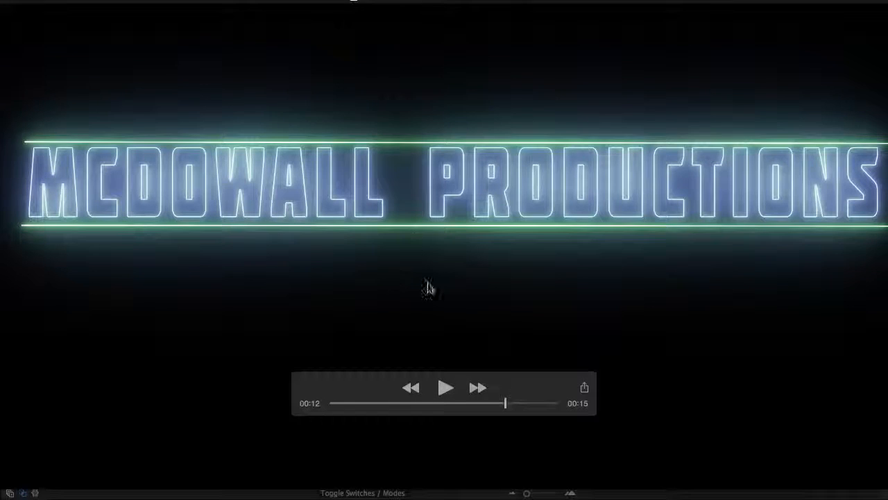
pyautogui.click(514, 493)
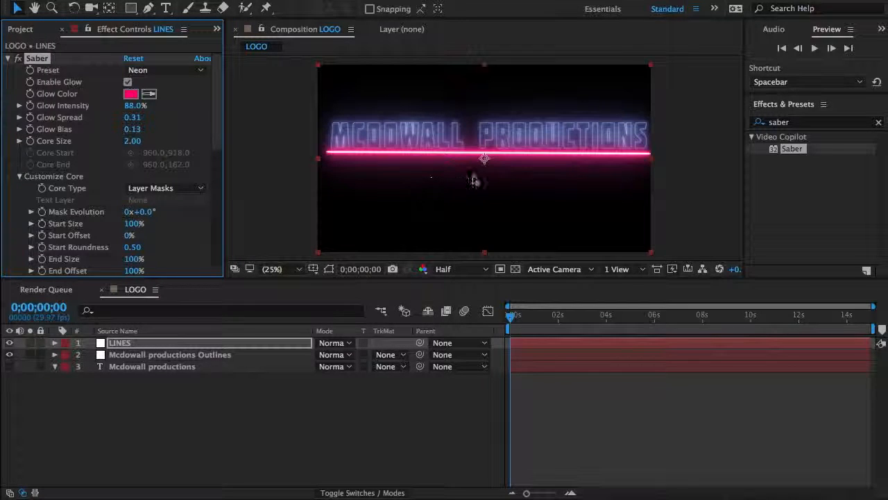
pyautogui.scroll(1, 473, 180)
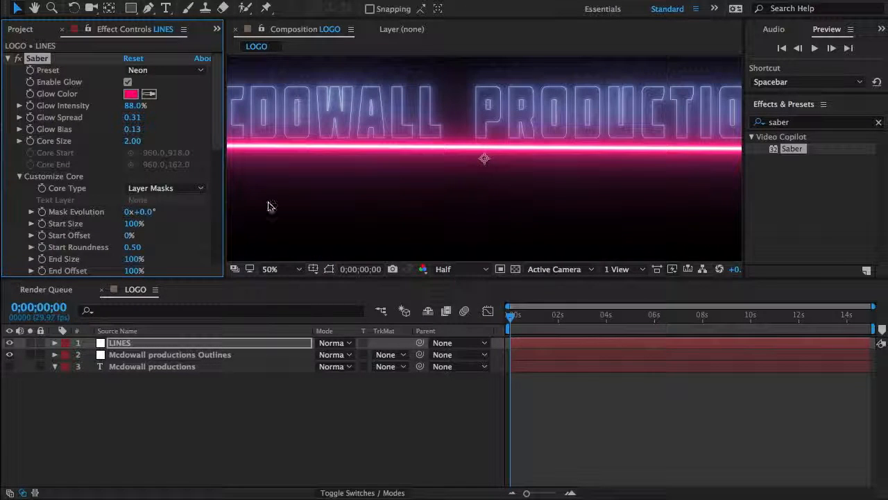
pyautogui.click(129, 95)
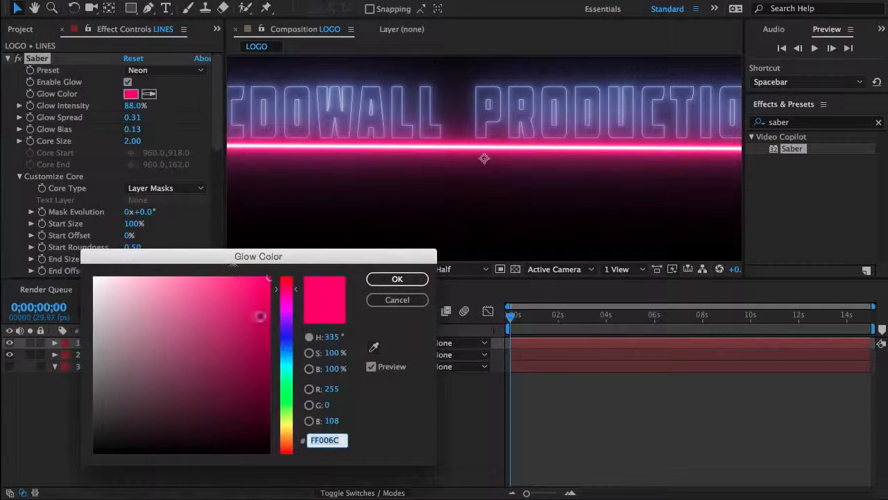
pyautogui.click(284, 395)
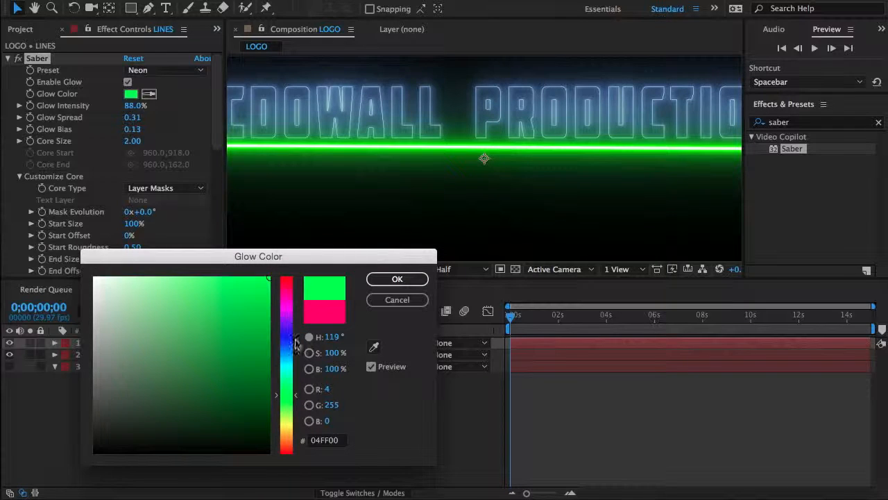
pyautogui.click(283, 406)
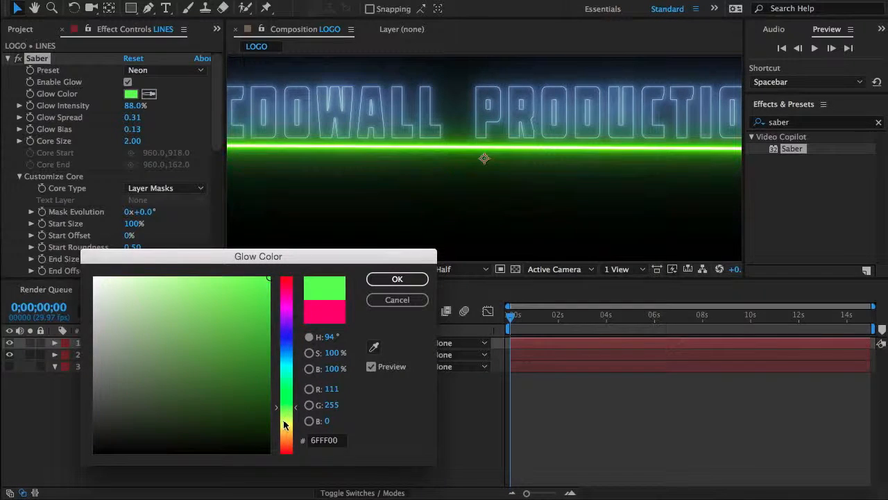
pyautogui.click(283, 423)
pyautogui.click(450, 494)
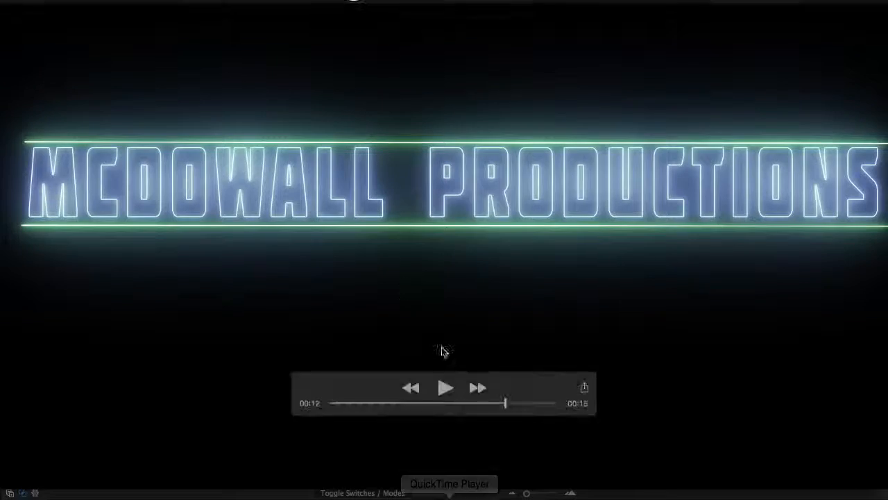
pyautogui.rightClick(512, 492)
pyautogui.click(512, 491)
pyautogui.click(512, 492)
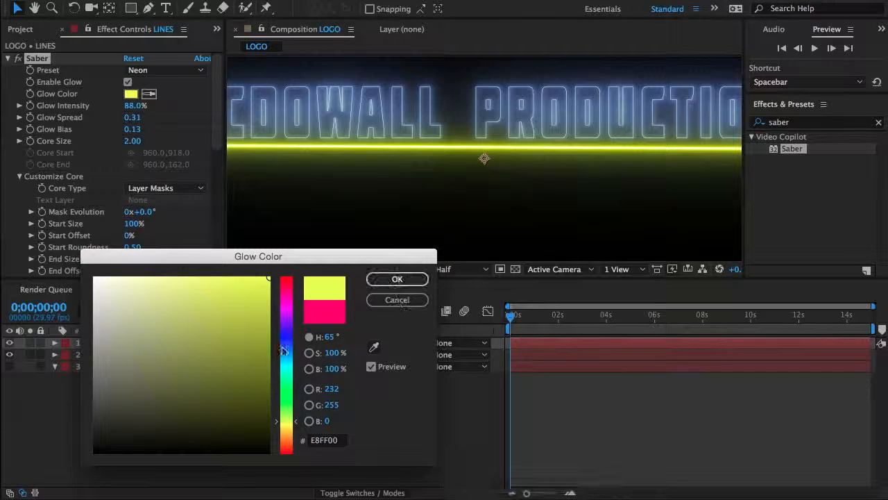
pyautogui.click(286, 404)
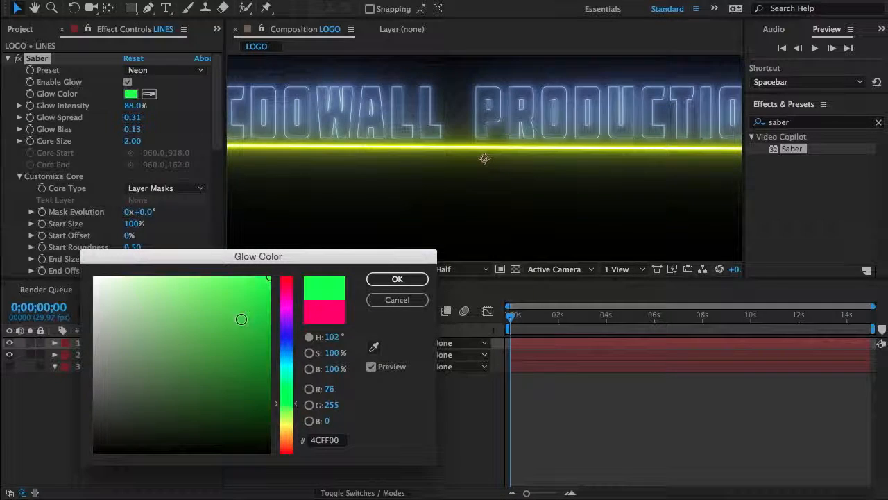
pyautogui.click(206, 283)
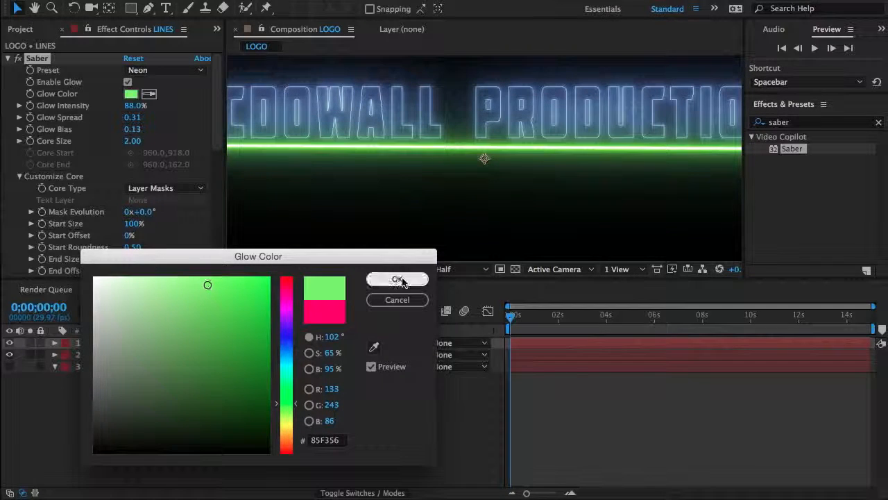
pyautogui.click(397, 279)
# Step: Try Core Sizes of 1.00 and 0.20 on the LINES layer's Saber, returning to 1.00
pyautogui.click(132, 141)
pyautogui.write('1')
pyautogui.press('Return')
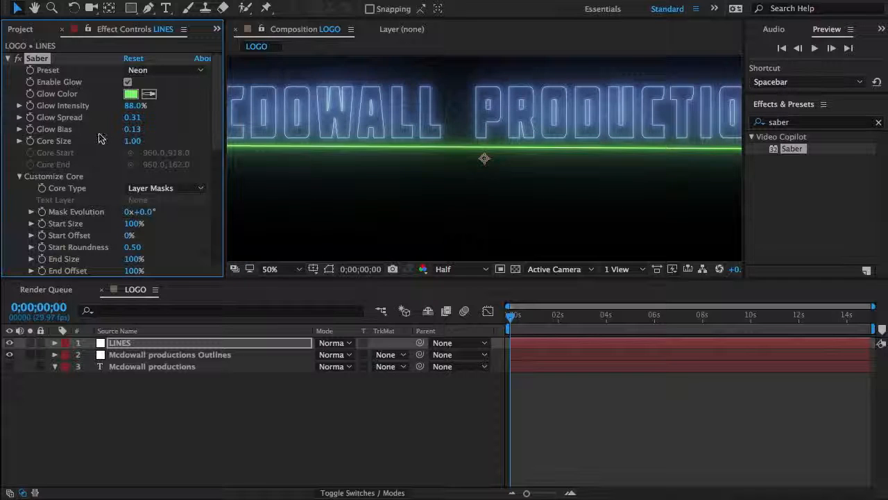
pyautogui.click(128, 140)
pyautogui.write('0.20')
pyautogui.press('Return')
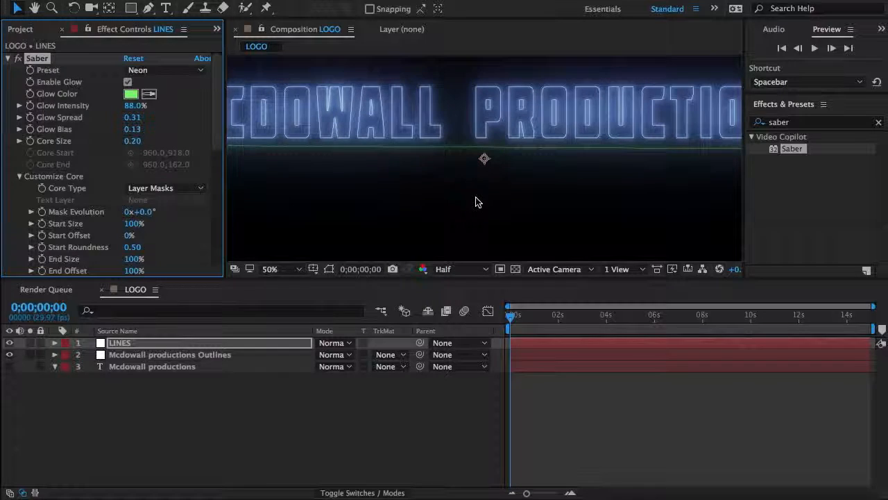
pyautogui.click(130, 142)
pyautogui.write('1')
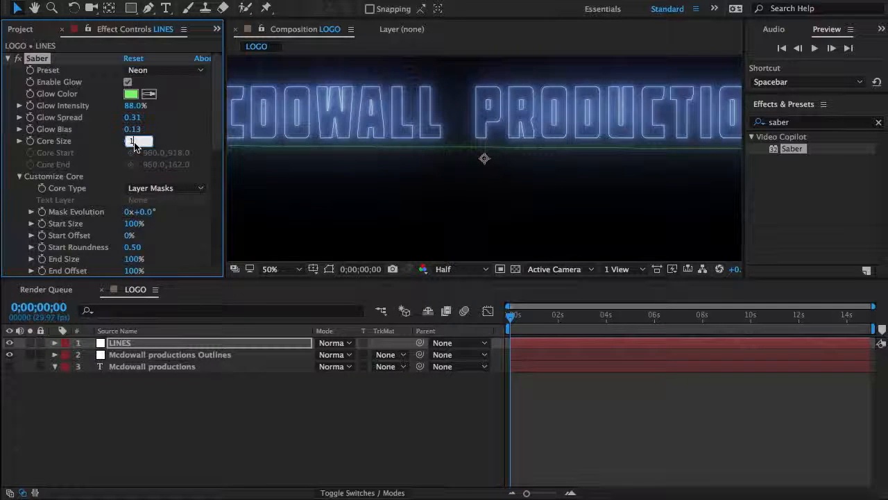
pyautogui.press('Return')
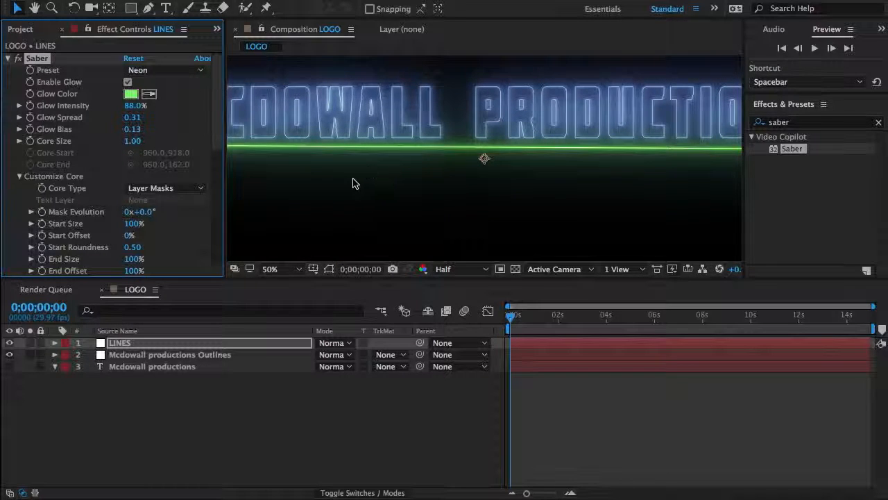
# Step: Compare the whole composition with the QuickTime reference and set the Glow Intensity of LINES' Saber to 100%
pyautogui.press('`')
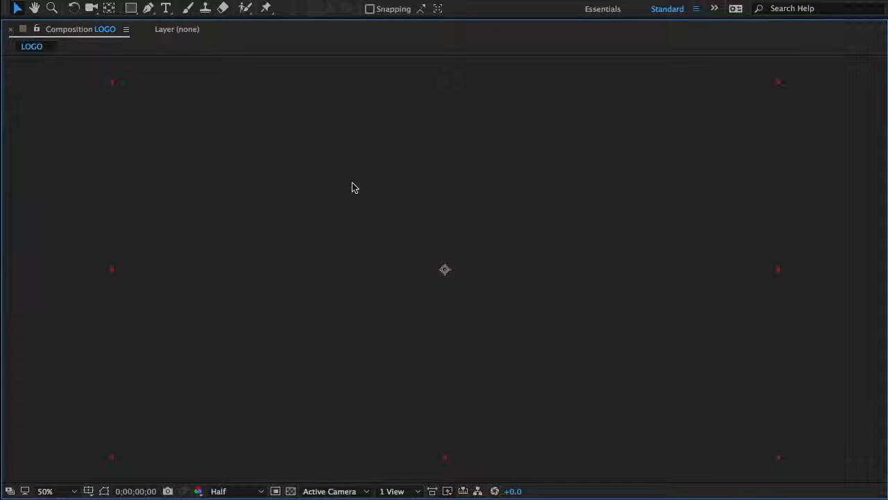
pyautogui.click(67, 492)
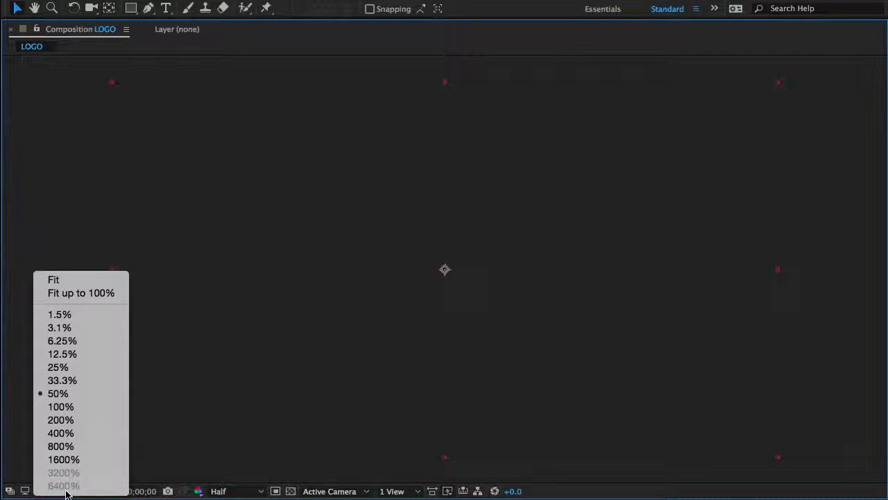
pyautogui.click(101, 279)
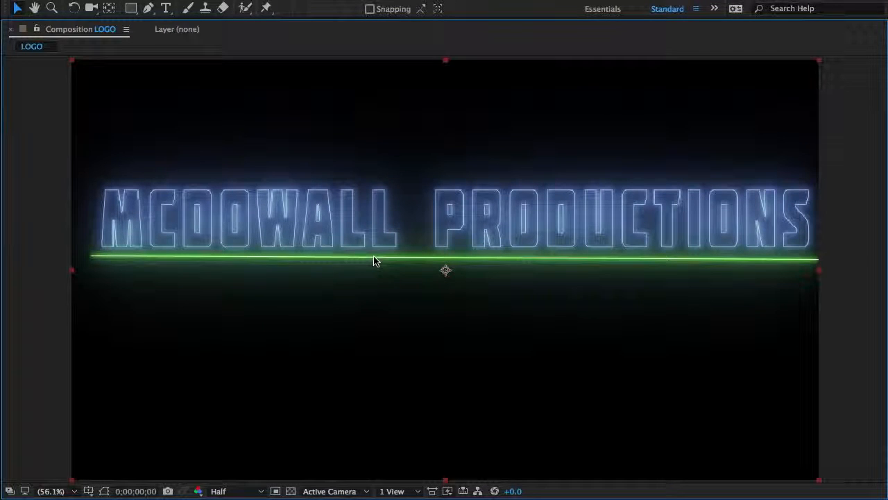
pyautogui.click(448, 498)
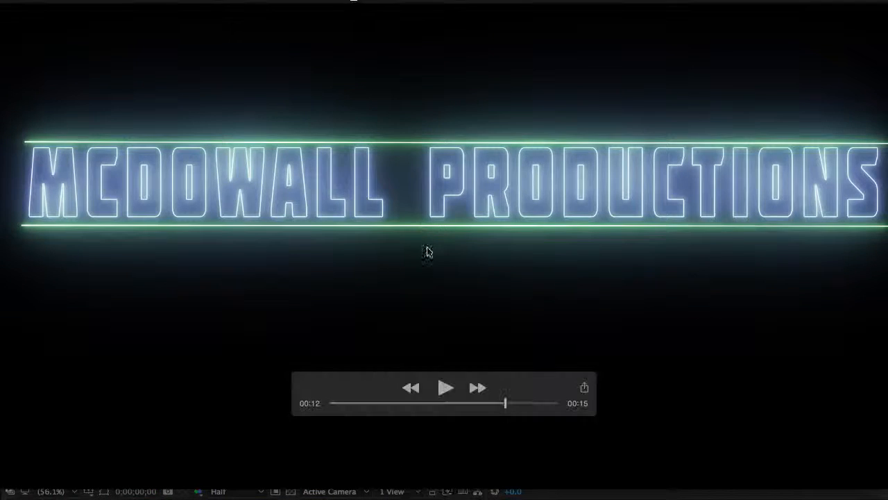
pyautogui.click(485, 497)
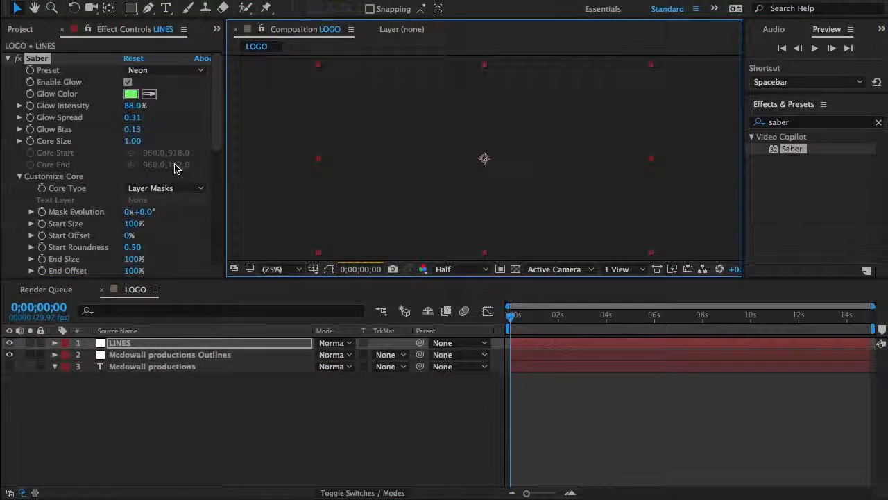
pyautogui.click(133, 105)
pyautogui.write('100')
pyautogui.press('Return')
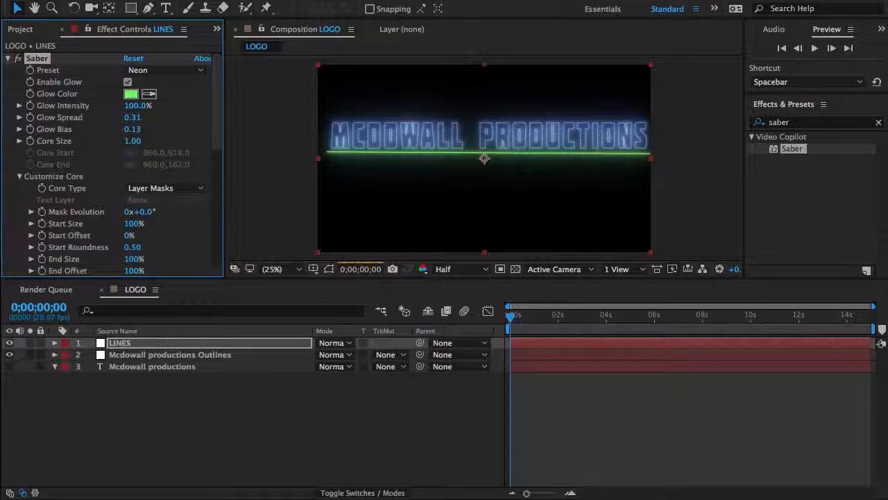
# Step: Try Glow Spread values of 0.61 and 1.01 on LINES' Saber and restore 0.31
pyautogui.click(133, 118)
pyautogui.write('0.61')
pyautogui.press('Return')
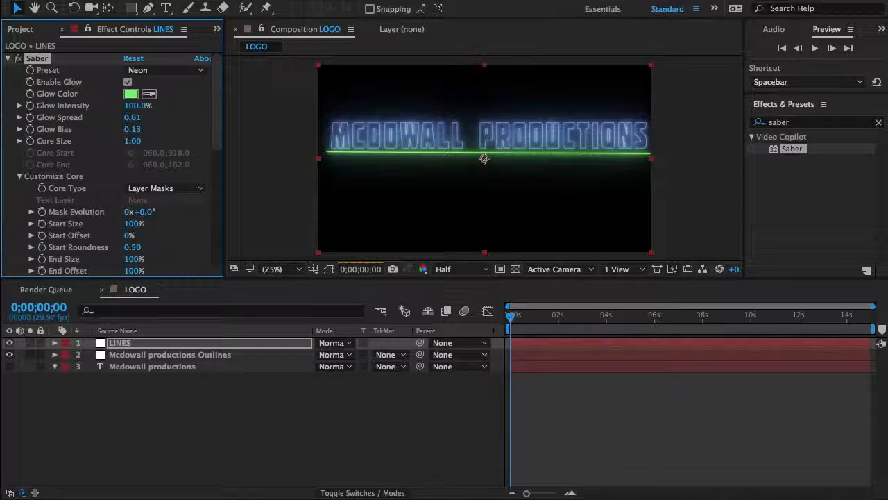
pyautogui.moveTo(133, 118); pyautogui.dragTo(188, 128)
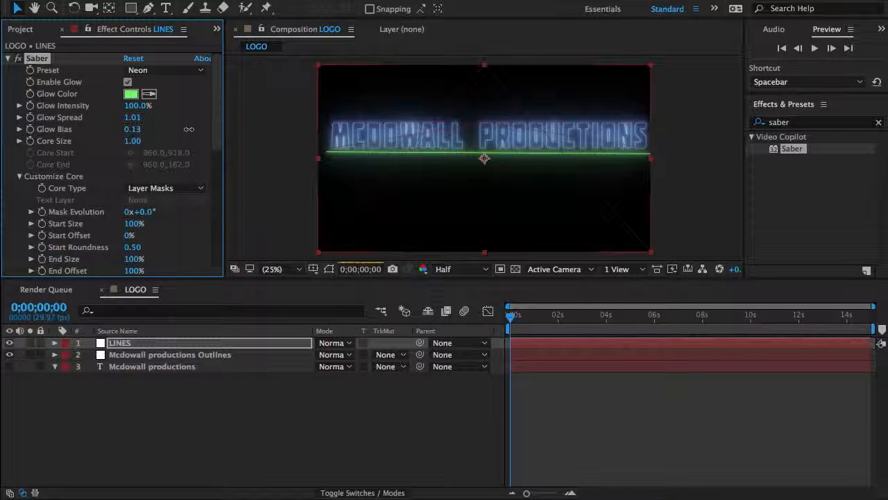
pyautogui.moveTo(161, 149); pyautogui.dragTo(163, 148)
pyautogui.moveTo(131, 119); pyautogui.dragTo(135, 119)
pyautogui.click(136, 120)
pyautogui.write('0.31')
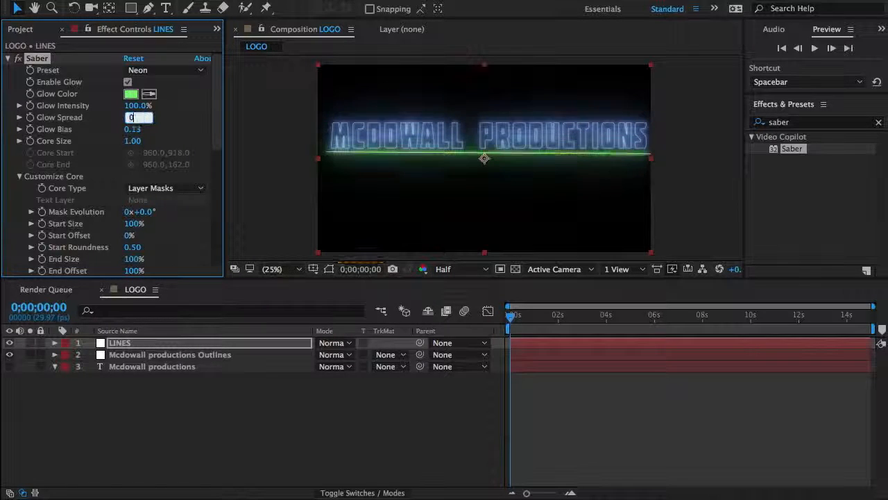
pyautogui.press('Return')
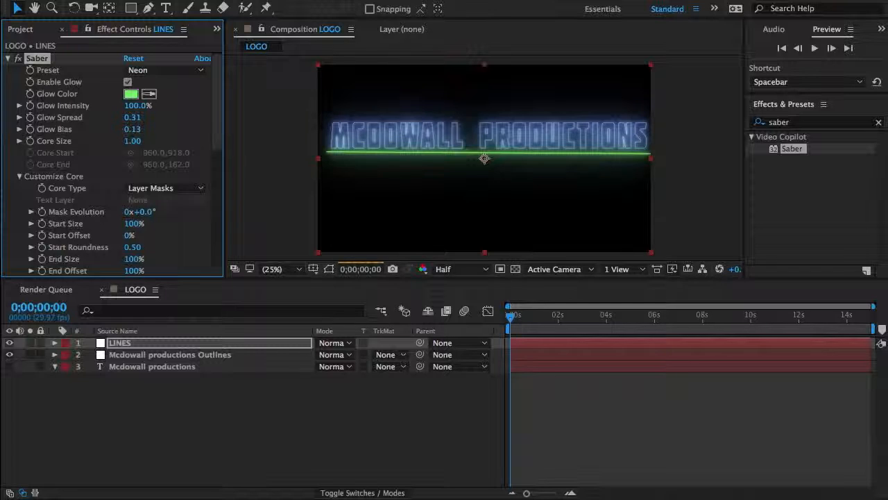
# Step: Set the Core Size of the LINES layer's Saber to 1.10
pyautogui.click(132, 141)
pyautogui.write('1.10')
pyautogui.press('Return')
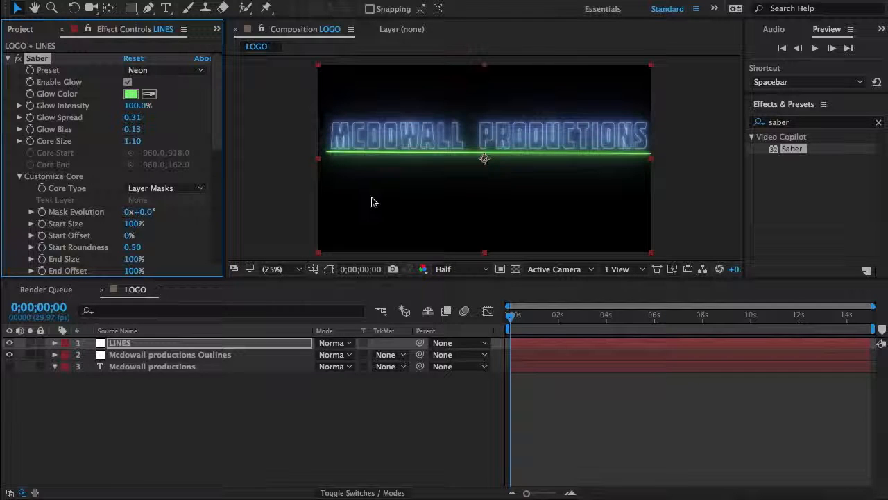
pyautogui.click(291, 345)
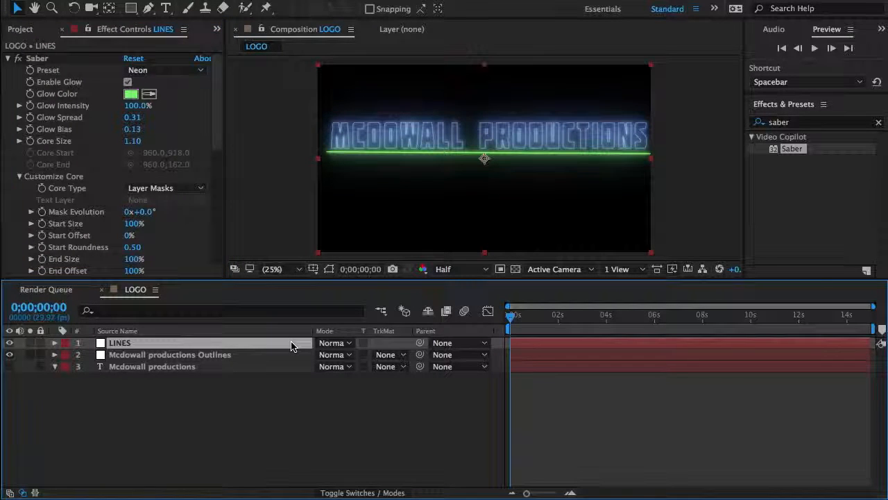
pyautogui.click(464, 184)
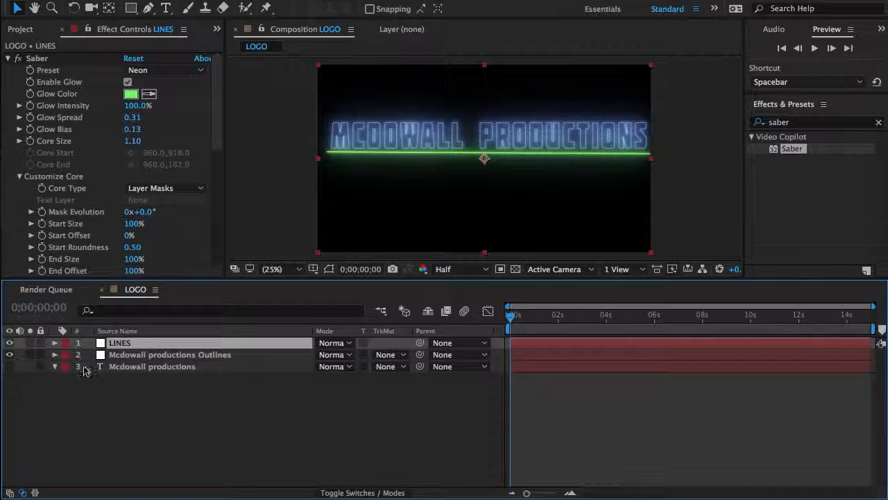
# Step: Try a Start Offset of 25% on the Saber of the text outlines layer and reset it to 0%
pyautogui.click(132, 354)
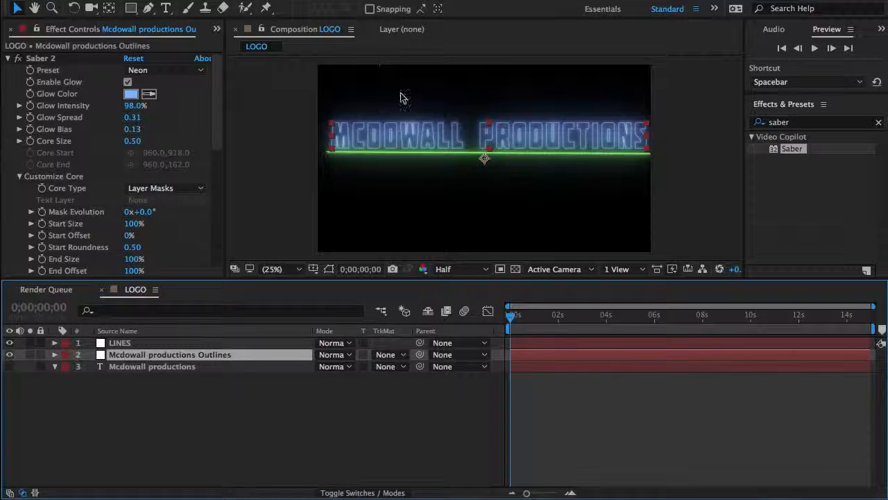
pyautogui.scroll(-5, 77, 156)
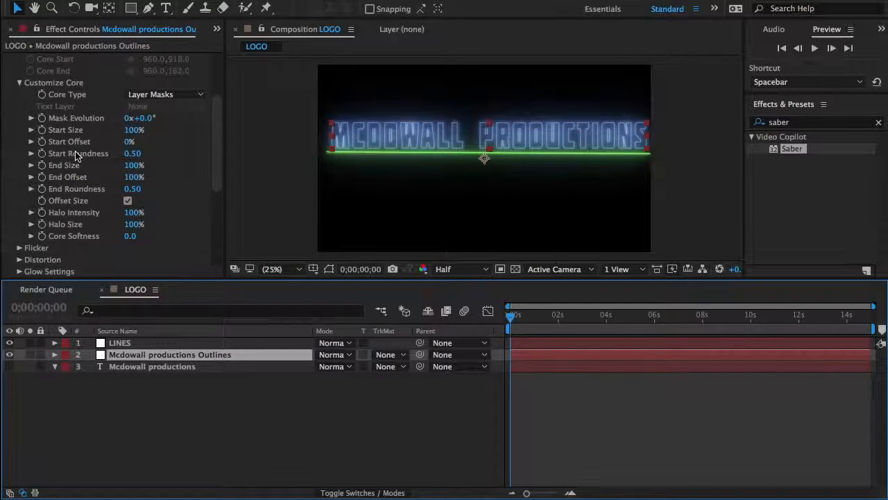
pyautogui.click(129, 146)
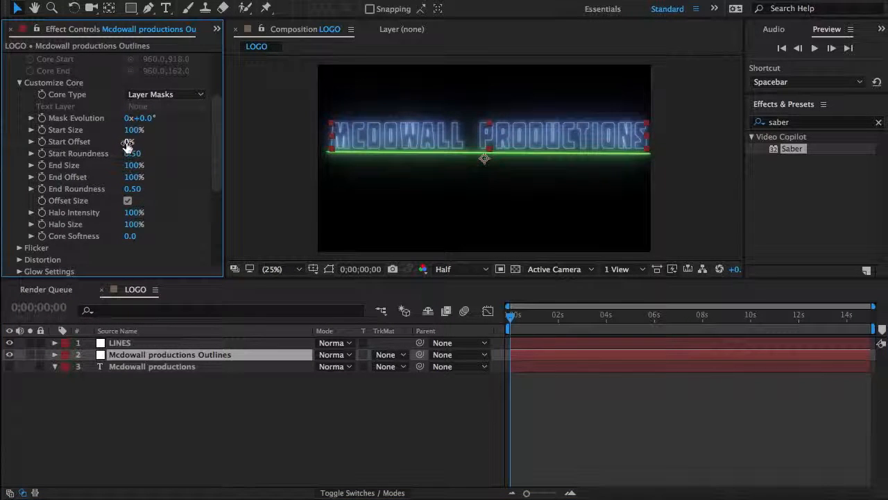
pyautogui.moveTo(128, 144); pyautogui.dragTo(142, 142)
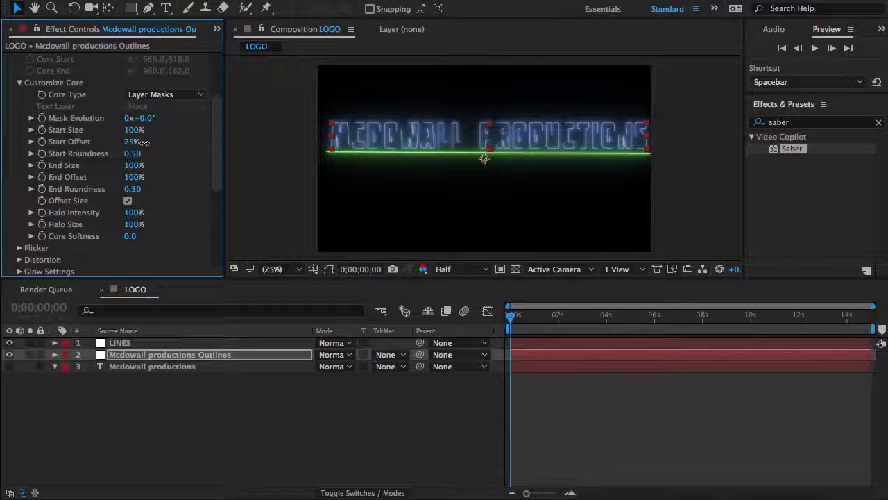
pyautogui.click(129, 145)
pyautogui.write('0')
pyautogui.press('Return')
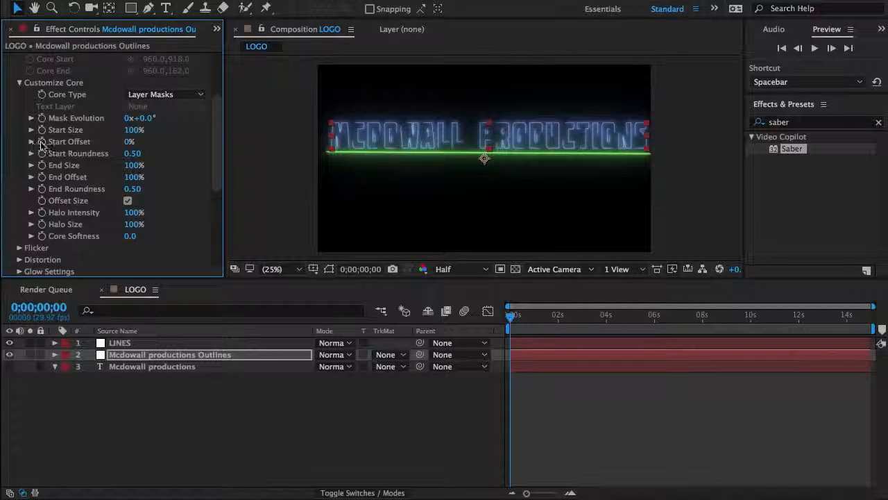
# Step: Keyframe the text outlines Saber's Start Offset at 0%, End Offset at 100% and Mask Evolution at 0° at 0;00;00;00, and show the keyframed properties
pyautogui.click(41, 142)
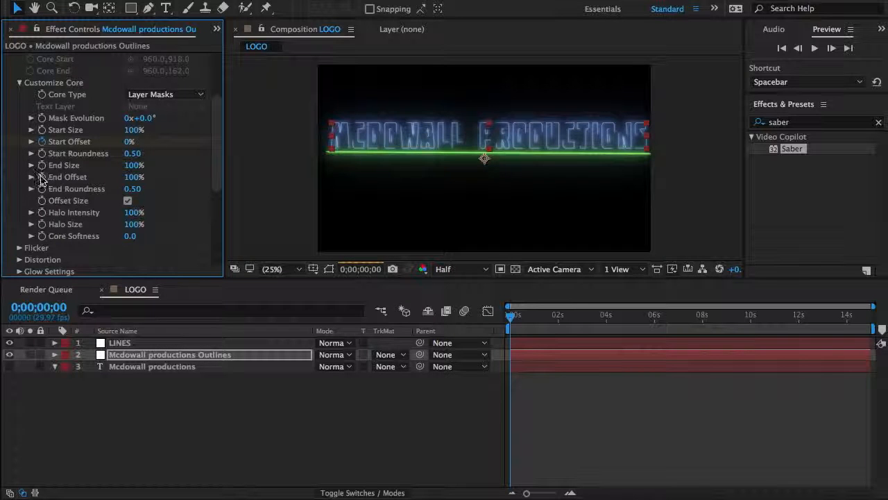
pyautogui.click(41, 177)
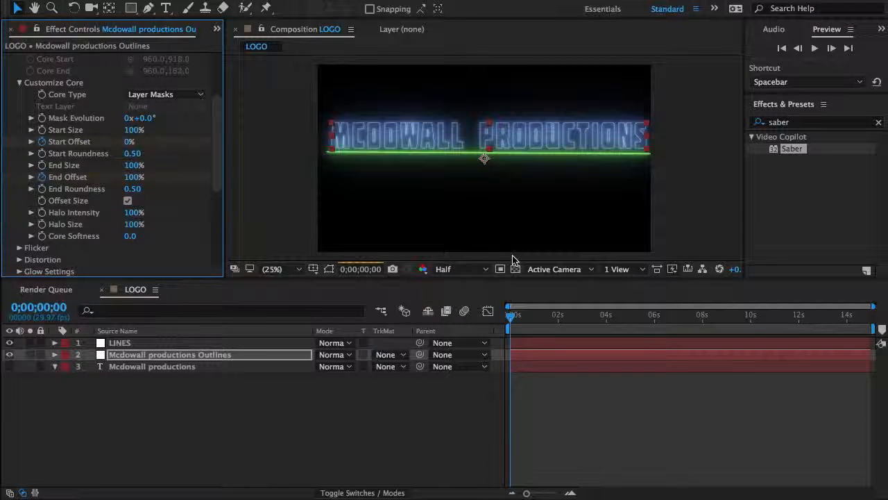
pyautogui.click(42, 118)
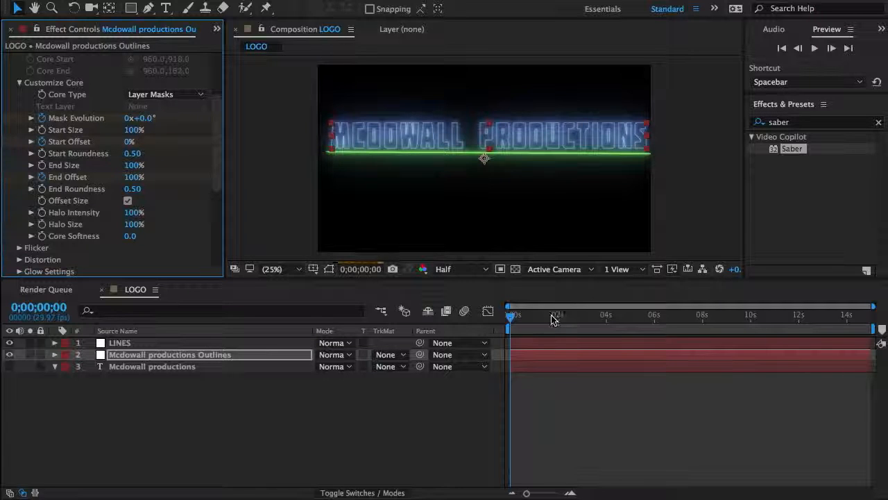
pyautogui.press('u')
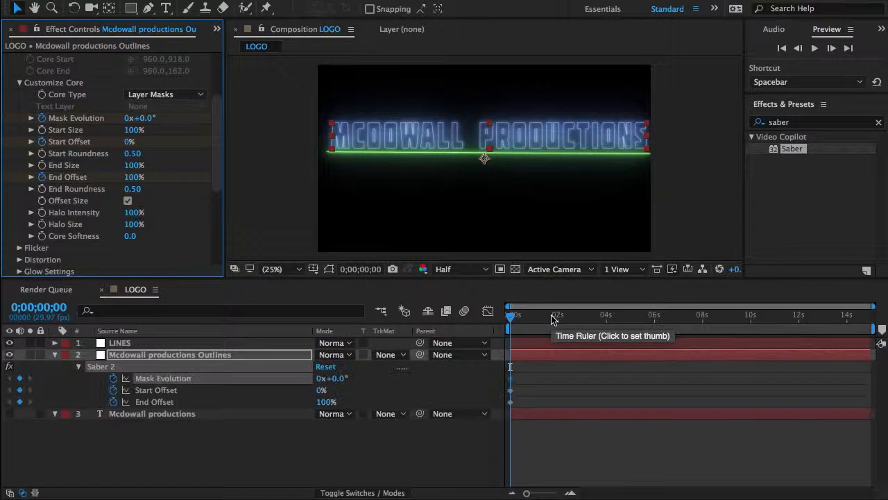
# Step: Move the text outlines Saber's Mask Evolution, Start Offset and End Offset keyframes together to about 5.7 seconds
pyautogui.moveTo(536, 373); pyautogui.dragTo(507, 406)
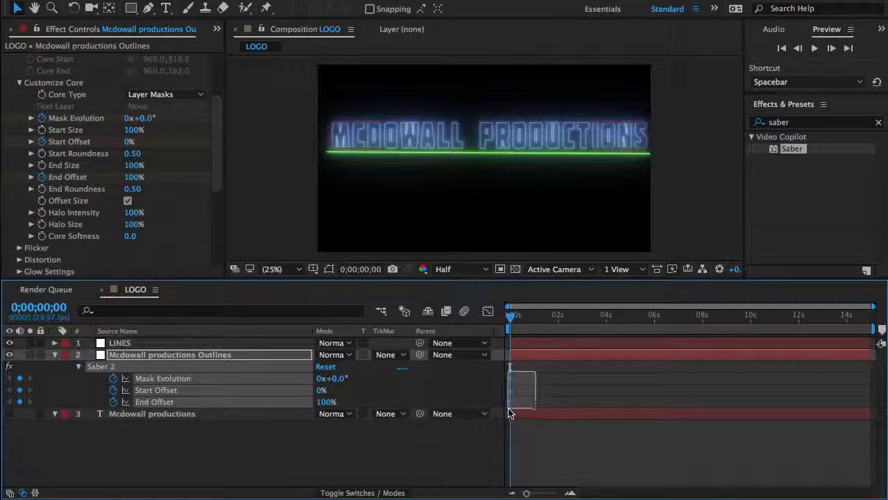
pyautogui.moveTo(638, 396); pyautogui.dragTo(648, 396)
# Step: Switch to QuickTime Player, examine when the text outlines and green lines finish drawing in the reference video, and return to the LOGO composition
pyautogui.click(472, 498)
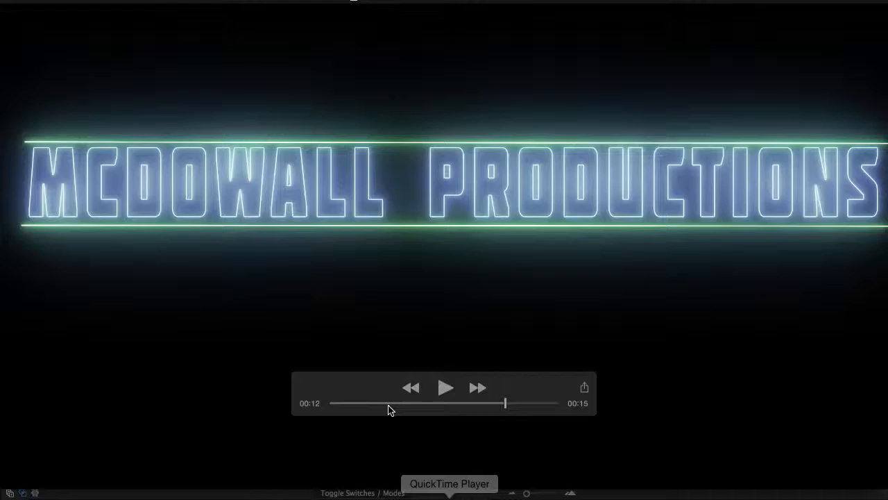
pyautogui.moveTo(361, 411); pyautogui.dragTo(252, 410)
pyautogui.press('space')
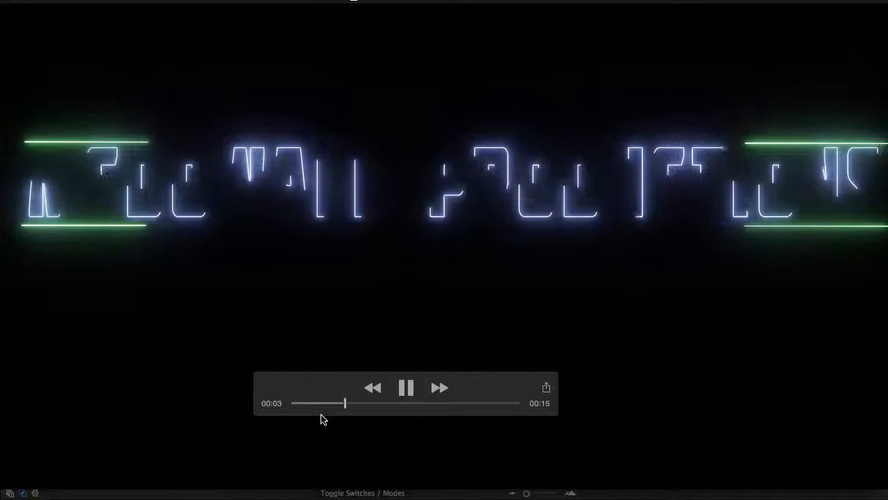
pyautogui.click(405, 402)
pyautogui.press('space')
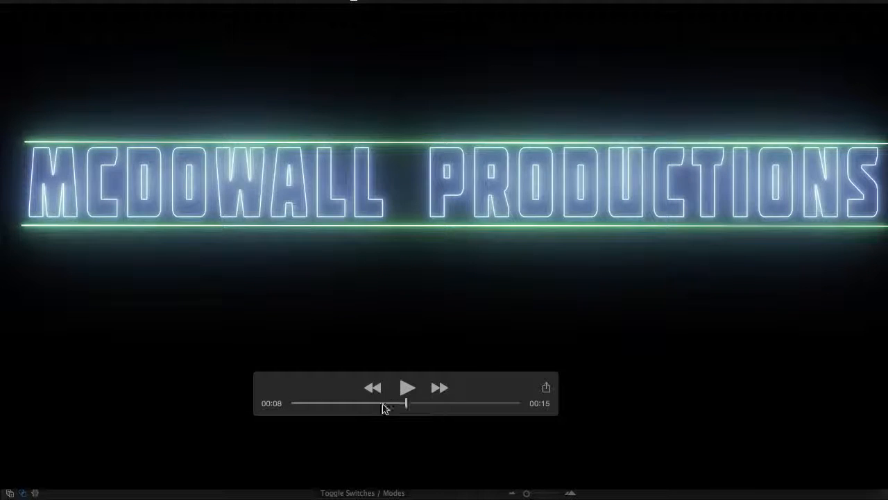
pyautogui.click(380, 405)
pyautogui.press('space')
pyautogui.press('space')
pyautogui.click(512, 493)
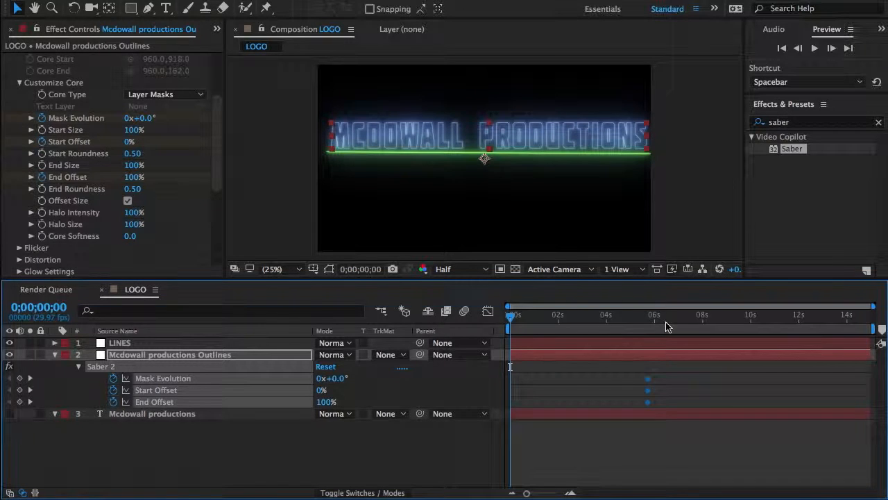
# Step: Move the three text outlines Saber keyframes further along the timeline to 0;00;07;04
pyautogui.click(544, 494)
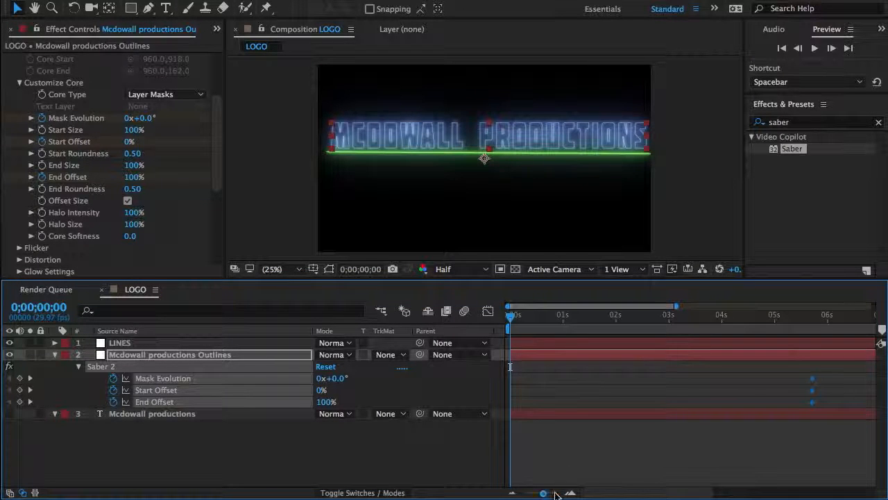
pyautogui.hscroll(5, 618, 449)
pyautogui.moveTo(728, 383); pyautogui.dragTo(789, 382)
pyautogui.moveTo(546, 493); pyautogui.dragTo(526, 494)
pyautogui.click(549, 460)
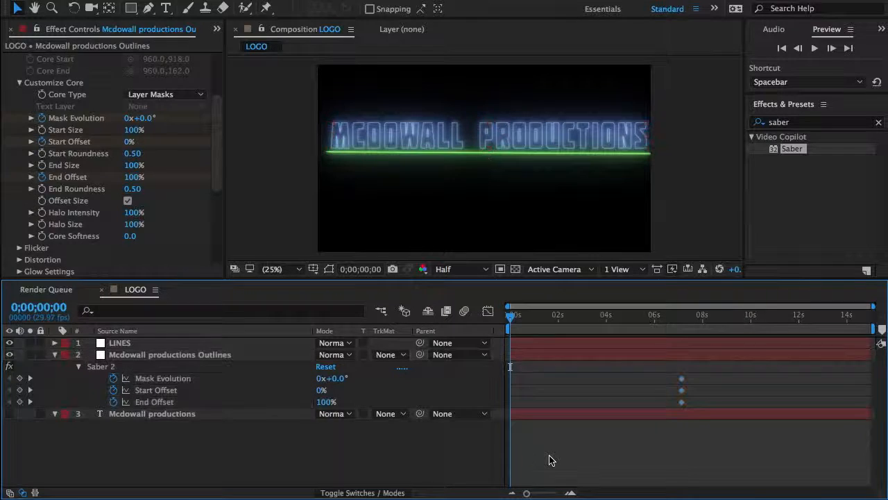
# Step: Set the text outlines Saber's Start Offset to 100% at 0;00;00;00
pyautogui.click(210, 354)
pyautogui.click(130, 142)
pyautogui.write('100')
pyautogui.press('Return')
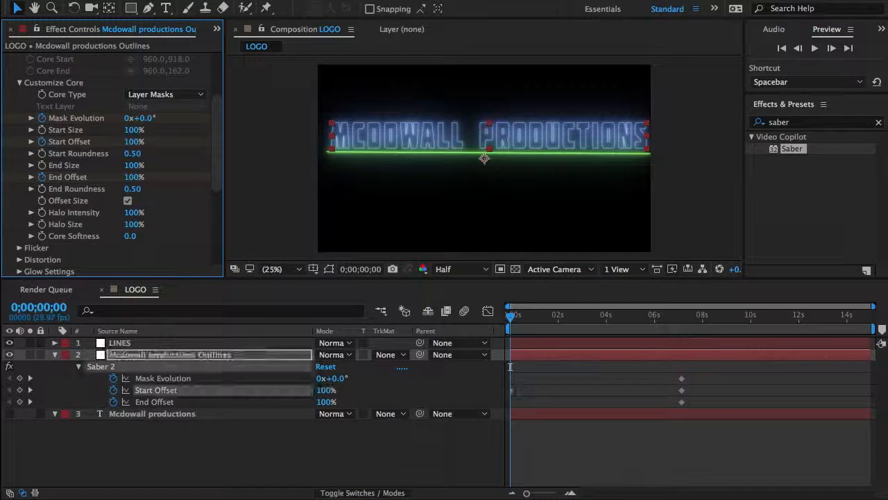
# Step: Try an End Offset of 0% at 0;00;00;00 on the text outlines Saber
pyautogui.click(135, 177)
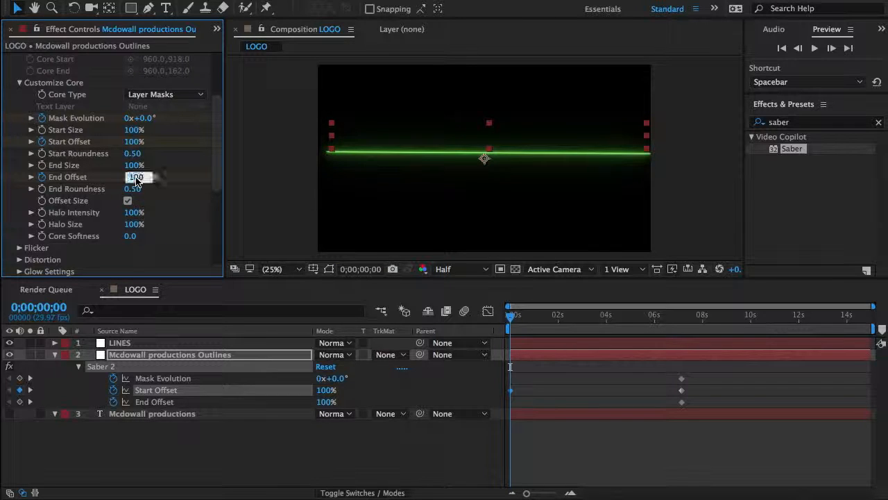
pyautogui.write('0')
pyautogui.press('Return')
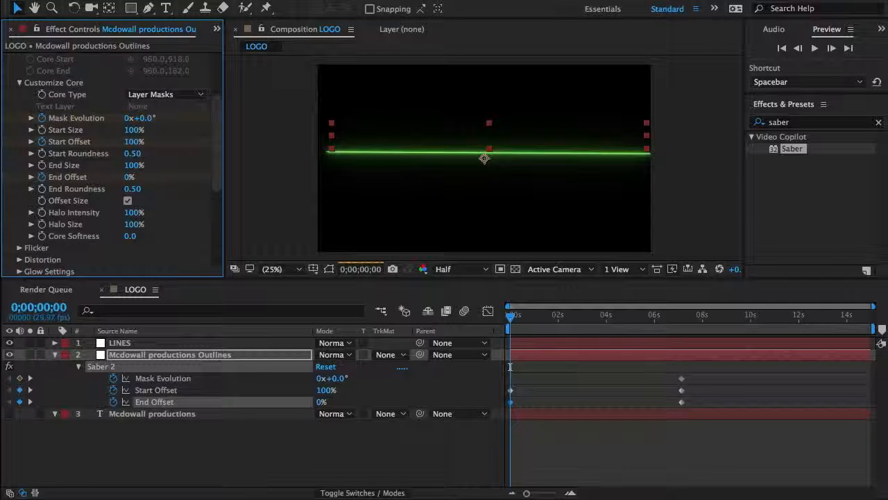
# Step: Remove the End Offset keyframes from the text outlines Saber and set End Offset to a constant 100%
pyautogui.click(42, 177)
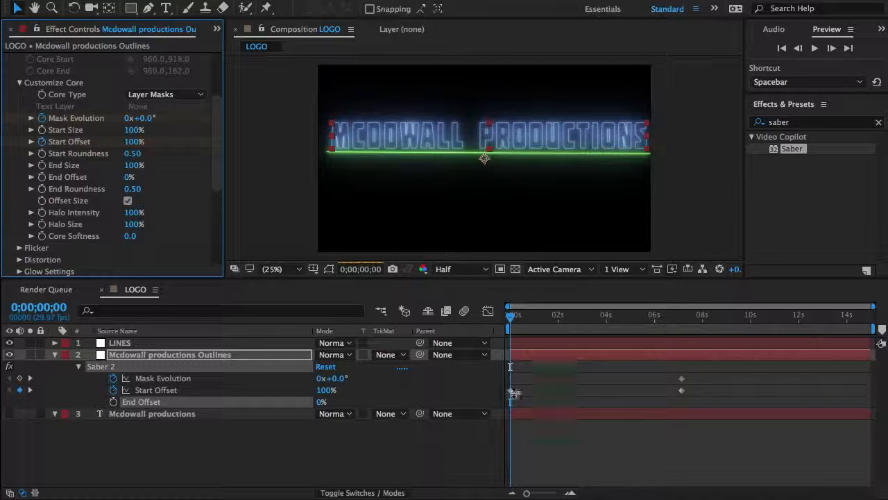
pyautogui.click(129, 178)
pyautogui.write('100')
pyautogui.press('Return')
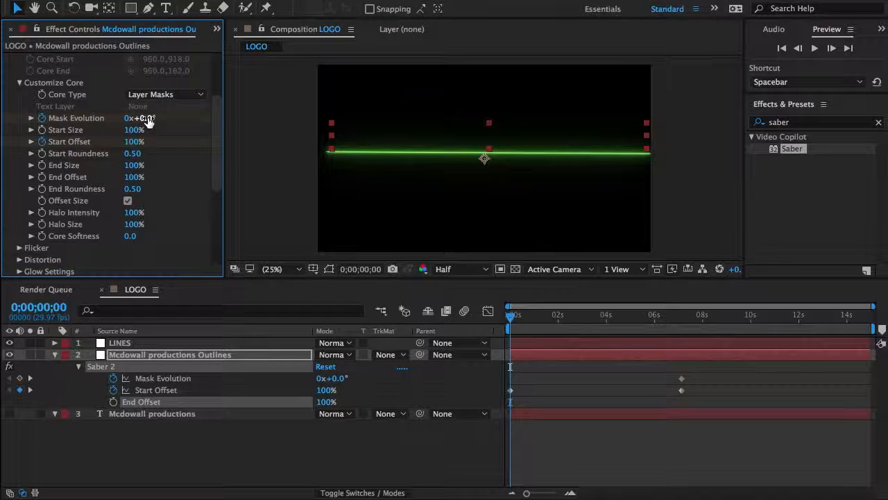
# Step: Move the text outlines Saber's Mask Evolution keyframe back to 0;00;00;00
pyautogui.moveTo(684, 381); pyautogui.dragTo(511, 389)
pyautogui.moveTo(527, 493); pyautogui.dragTo(597, 493)
pyautogui.moveTo(546, 378); pyautogui.dragTo(511, 379)
# Step: Keyframe the text outlines Saber's Mask Evolution at 2x+240° at 0;00;07;04
pyautogui.moveTo(546, 497); pyautogui.dragTo(535, 490)
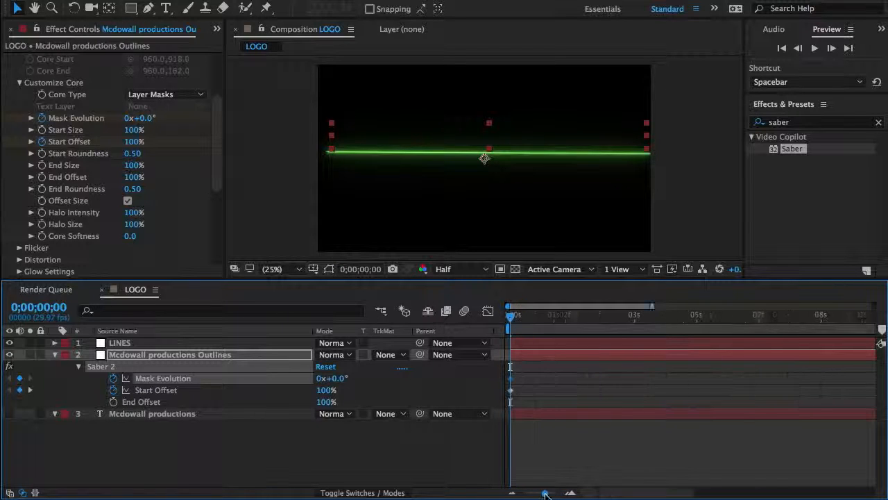
pyautogui.click(790, 325)
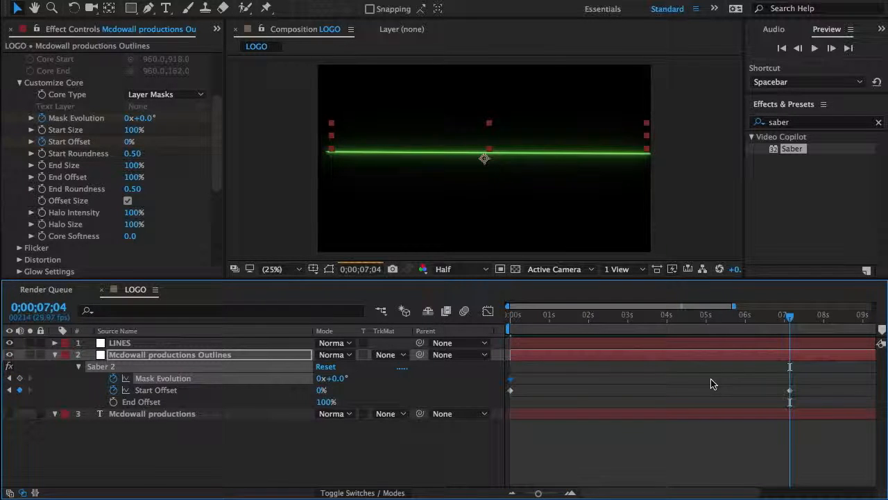
pyautogui.click(130, 118)
pyautogui.click(130, 120)
pyautogui.write('2')
pyautogui.press('Return')
pyautogui.click(146, 120)
pyautogui.write('240')
pyautogui.press('Return')
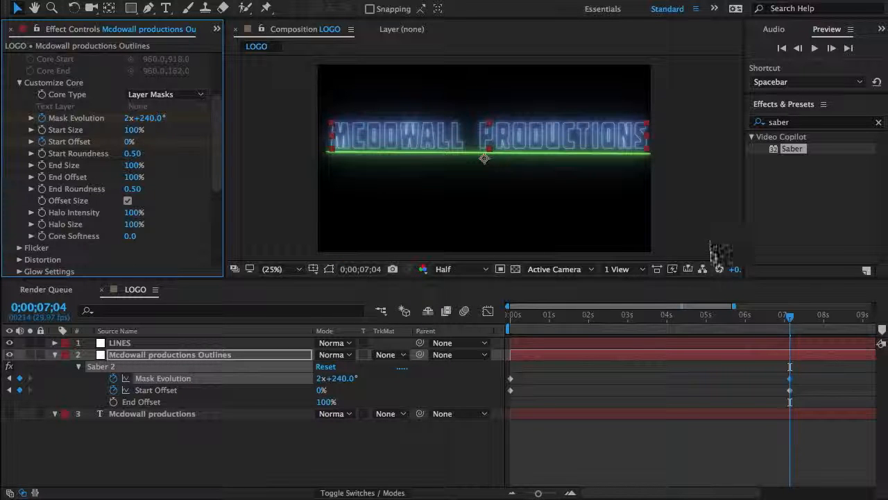
# Step: Try an End Offset of 80% on the text outlines Saber at 0;00;03;28 and restore 100%
pyautogui.click(666, 331)
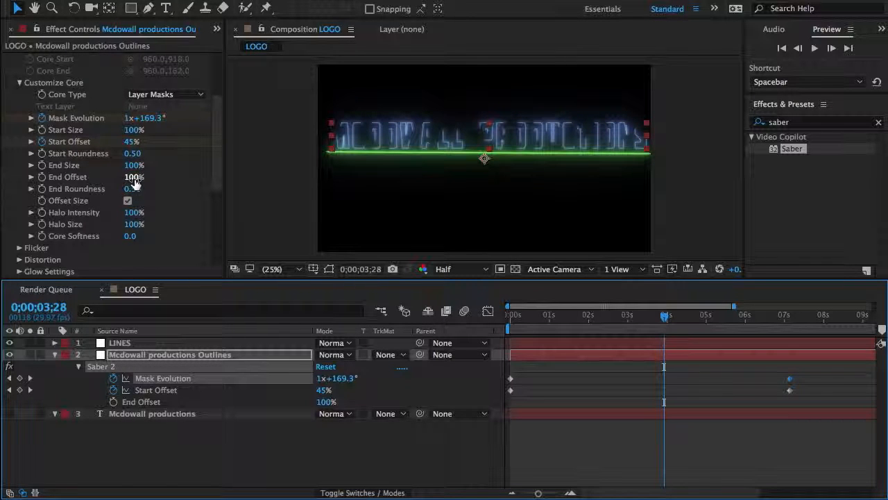
pyautogui.moveTo(135, 180); pyautogui.dragTo(123, 179)
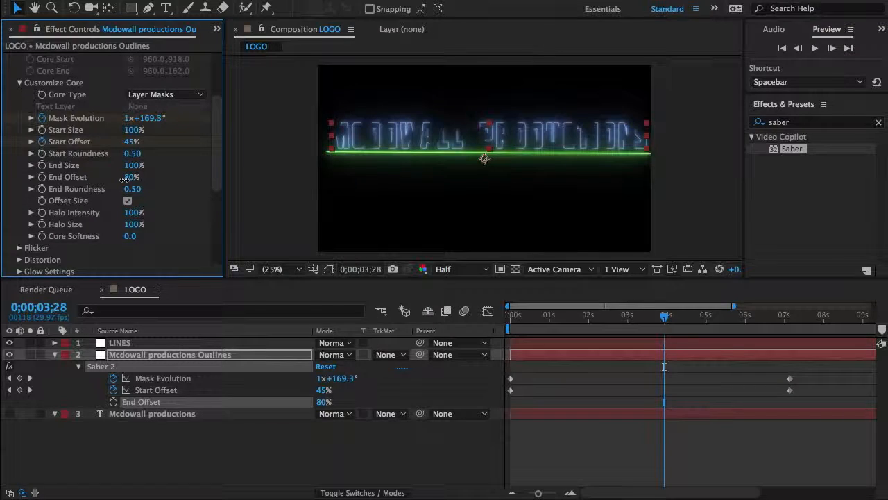
pyautogui.click(130, 177)
pyautogui.write('100')
pyautogui.press('Return')
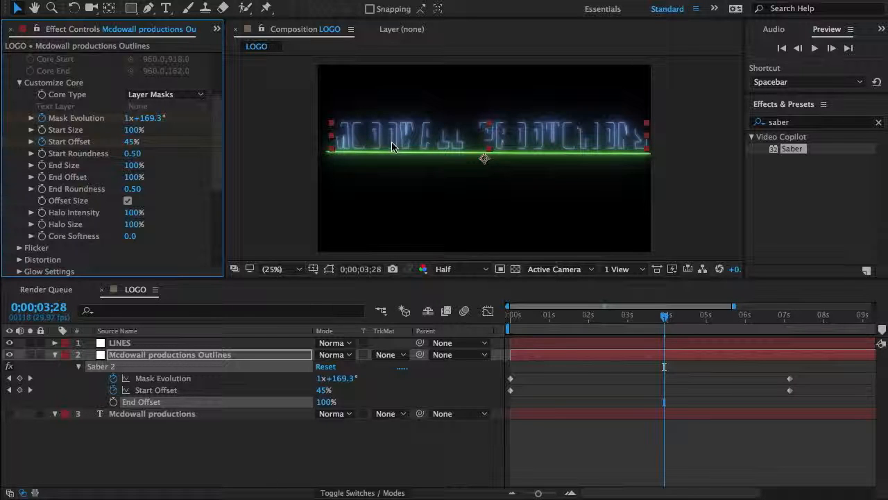
# Step: Return to 0;00;00;00, select the LINES layer and show its mask path
pyautogui.scroll(-5, 21, 236)
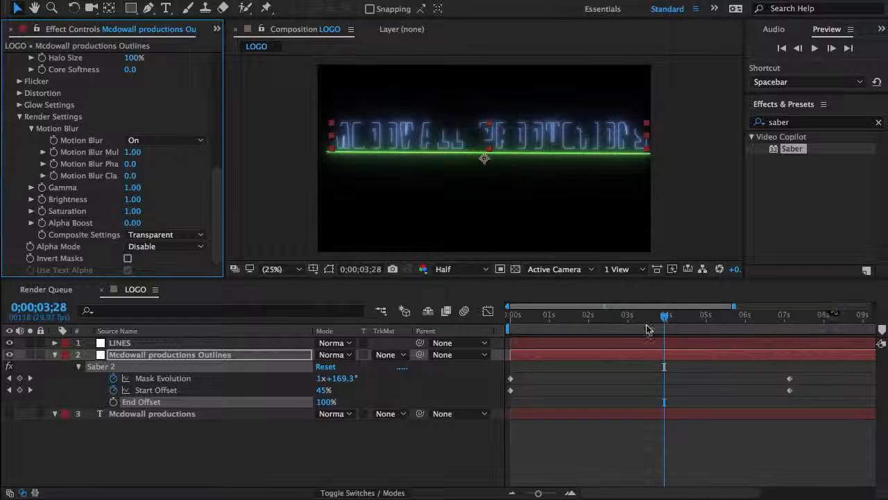
pyautogui.moveTo(554, 318); pyautogui.dragTo(468, 320)
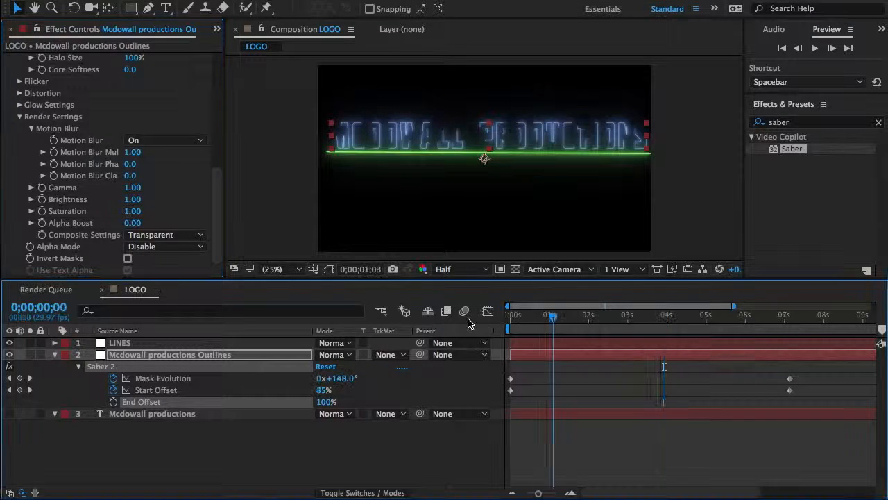
pyautogui.click(483, 154)
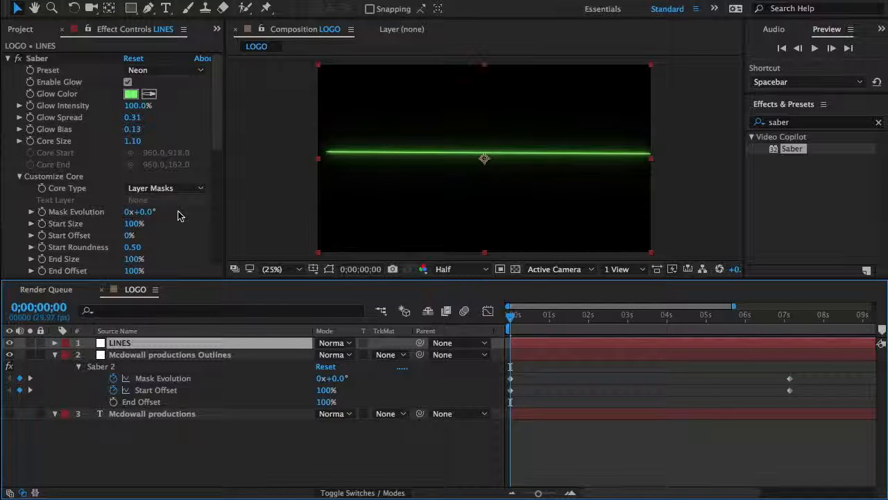
pyautogui.click(329, 269)
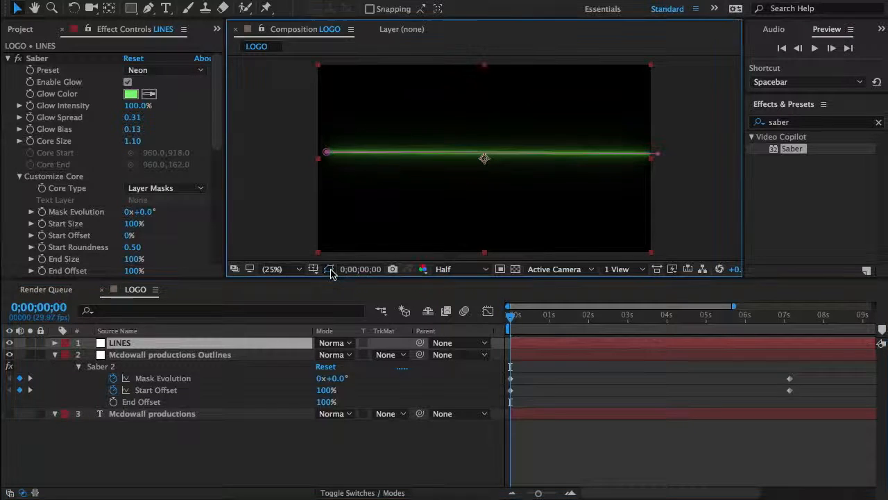
# Step: Try moving the left end point of the LINES mask path and undo the move
pyautogui.click(327, 154)
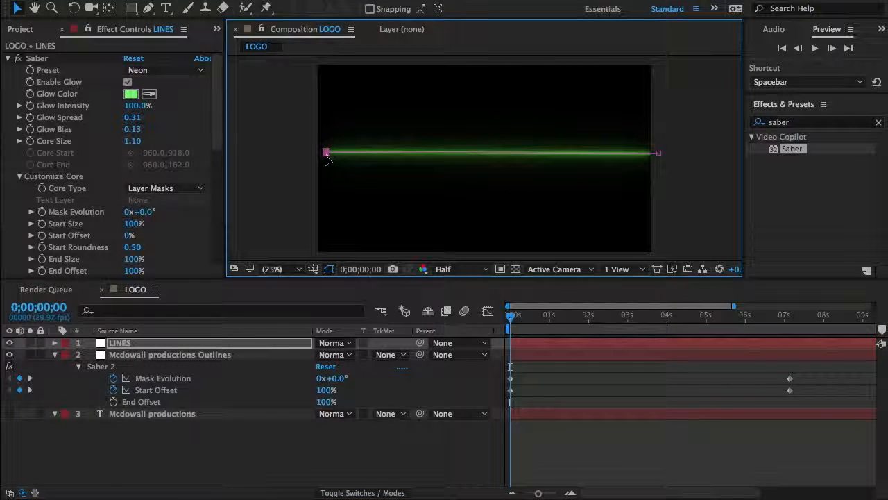
pyautogui.click(603, 380)
pyautogui.press('super+z')
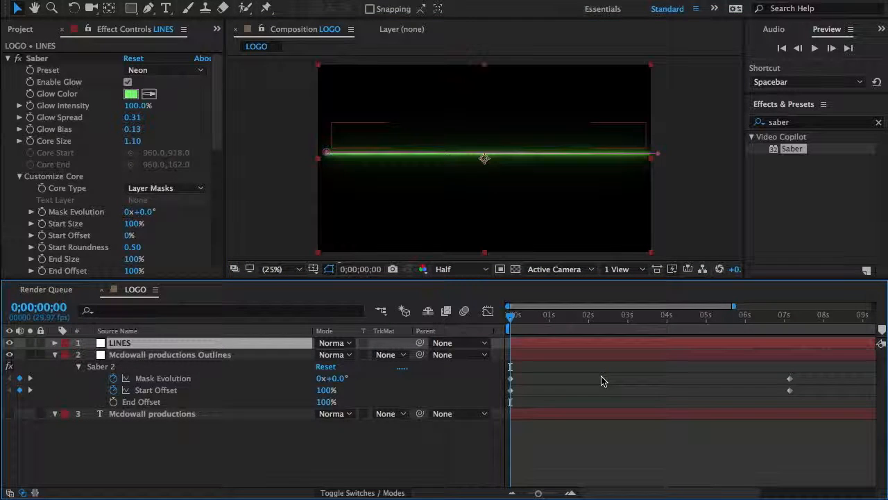
# Step: Level the green line by adjusting the height of the left end point of the LINES mask path
pyautogui.click(326, 151)
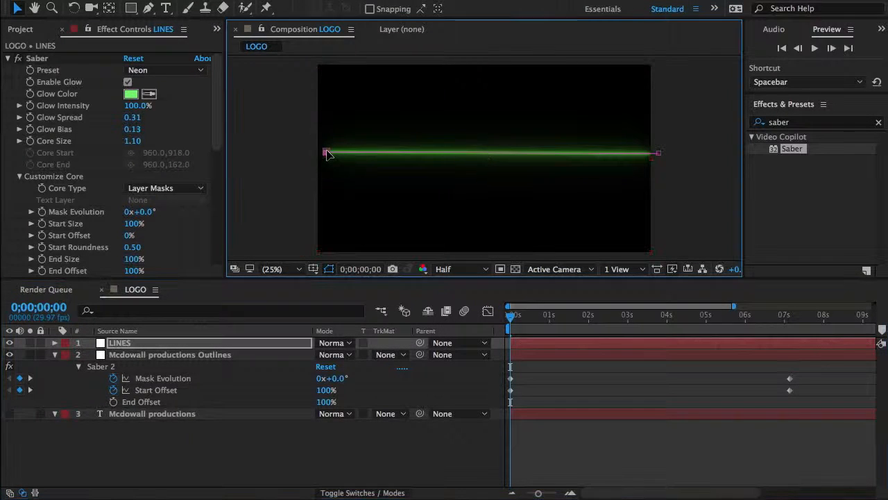
pyautogui.moveTo(328, 153); pyautogui.dragTo(328, 156)
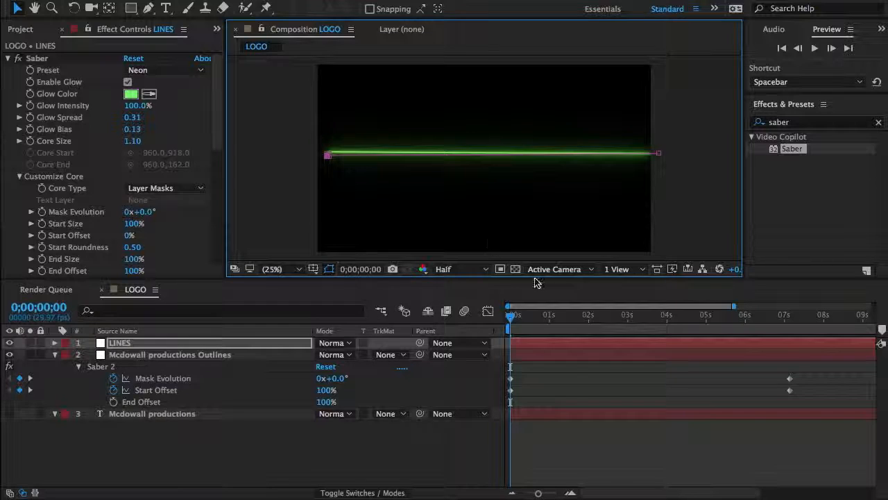
pyautogui.click(569, 379)
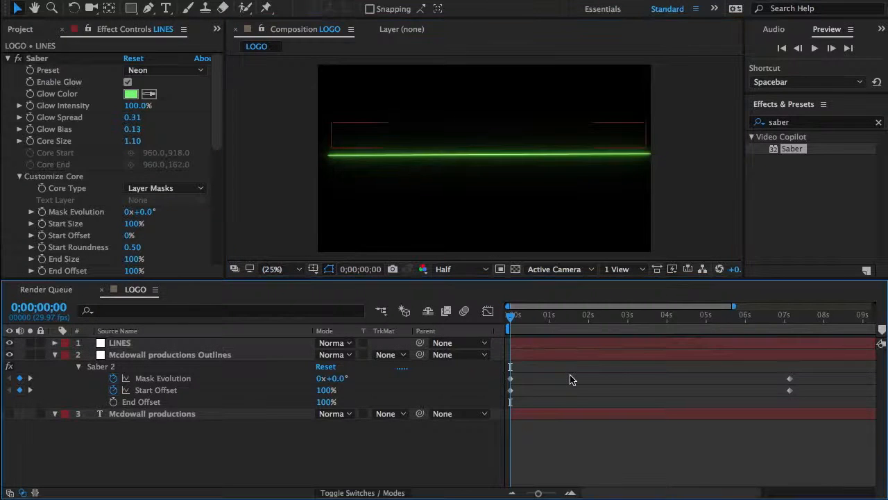
pyautogui.click(261, 343)
pyautogui.click(331, 159)
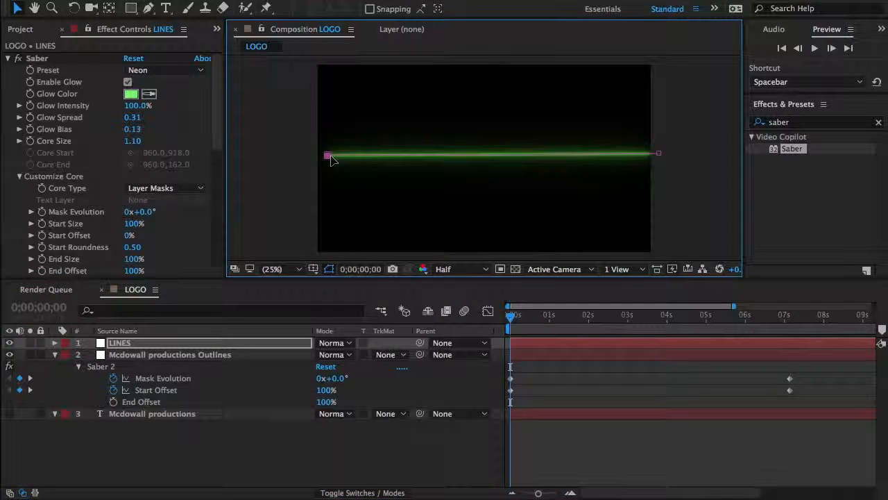
pyautogui.click(609, 373)
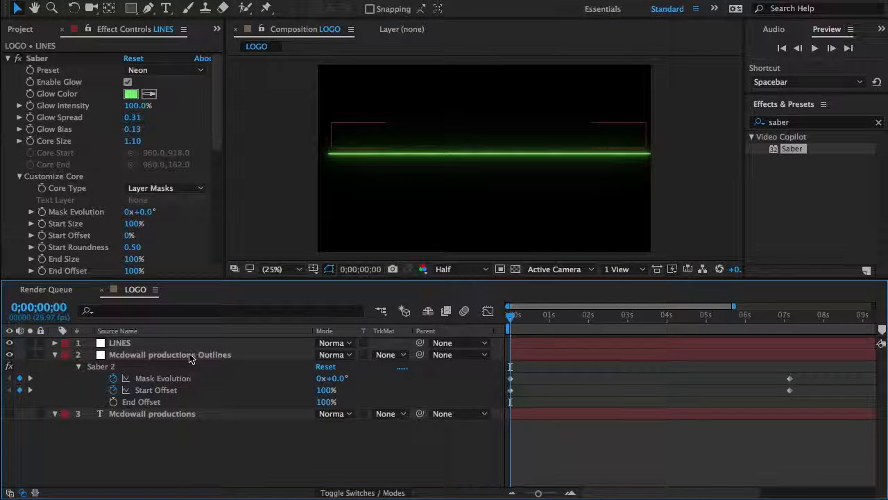
# Step: Hide the mask path of the LINES layer and set its Saber's Start Offset to 50%
pyautogui.click(205, 344)
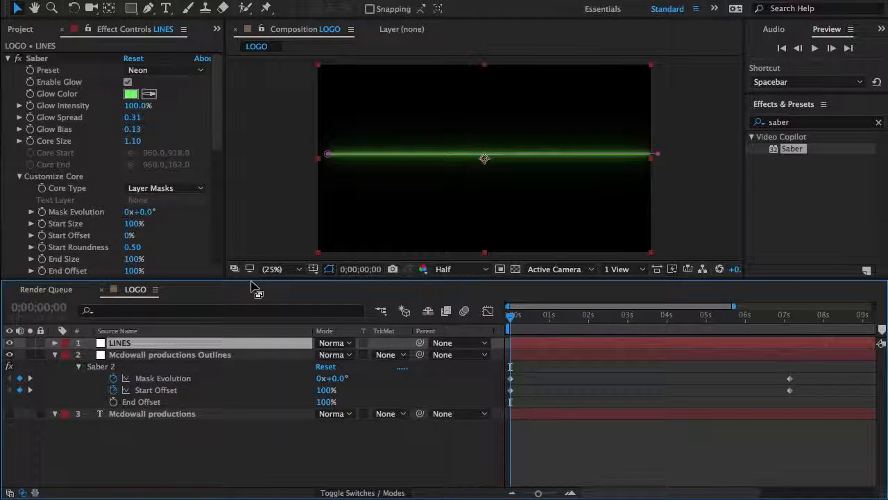
pyautogui.click(327, 264)
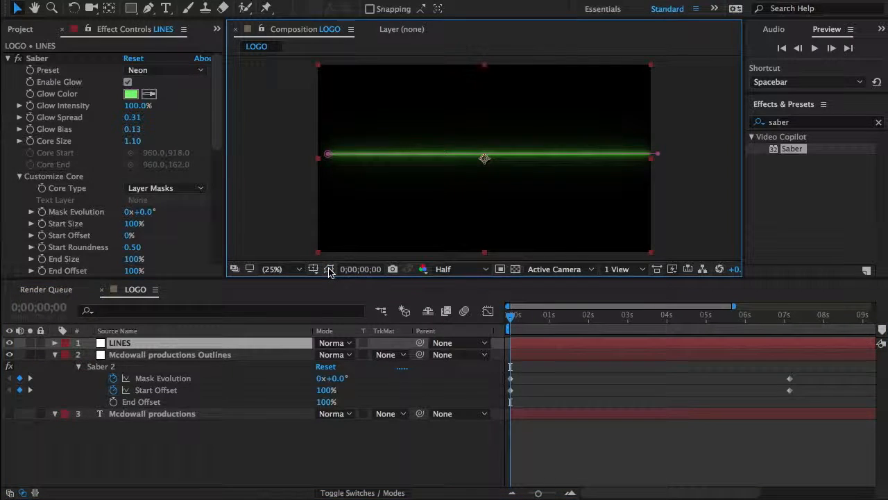
pyautogui.click(129, 236)
pyautogui.write('50')
pyautogui.press('Return')
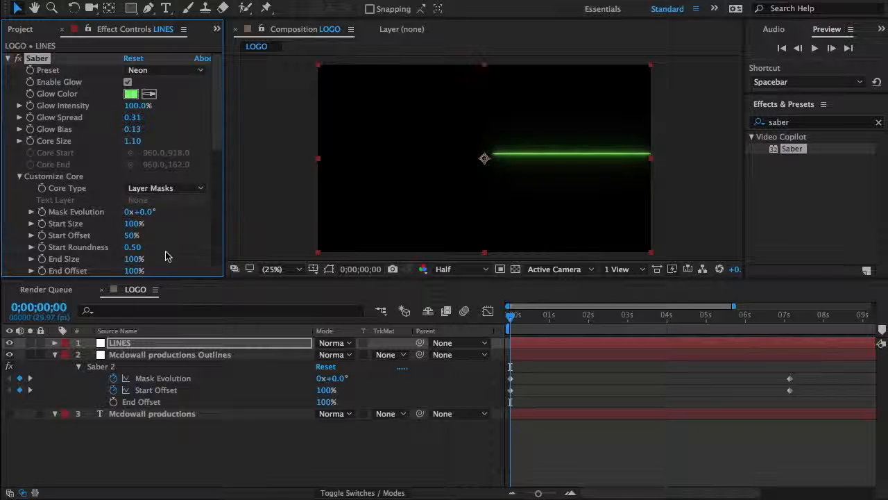
# Step: Set the End Offset of the LINES layer's Saber to 50%
pyautogui.scroll(-2, 173, 234)
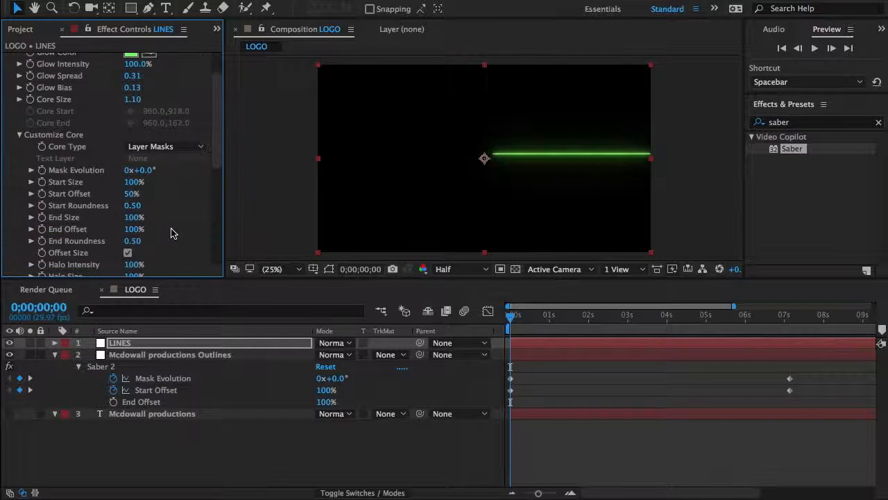
pyautogui.click(134, 229)
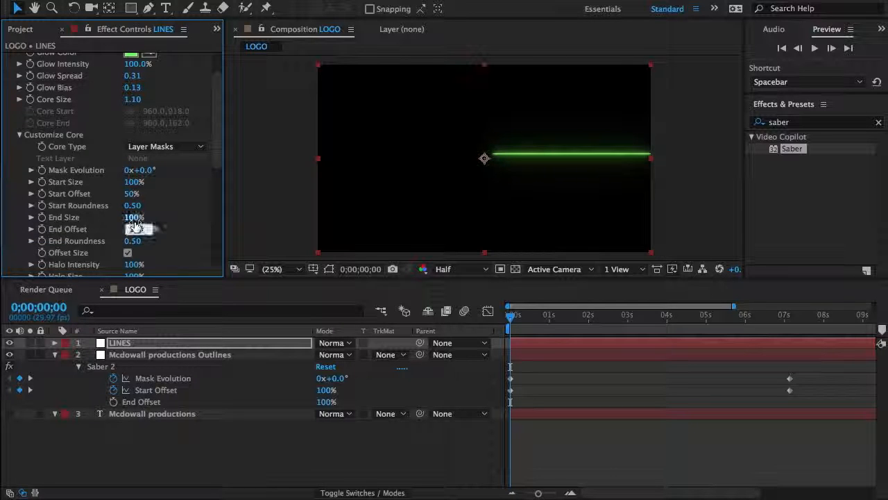
pyautogui.write('50')
pyautogui.press('Return')
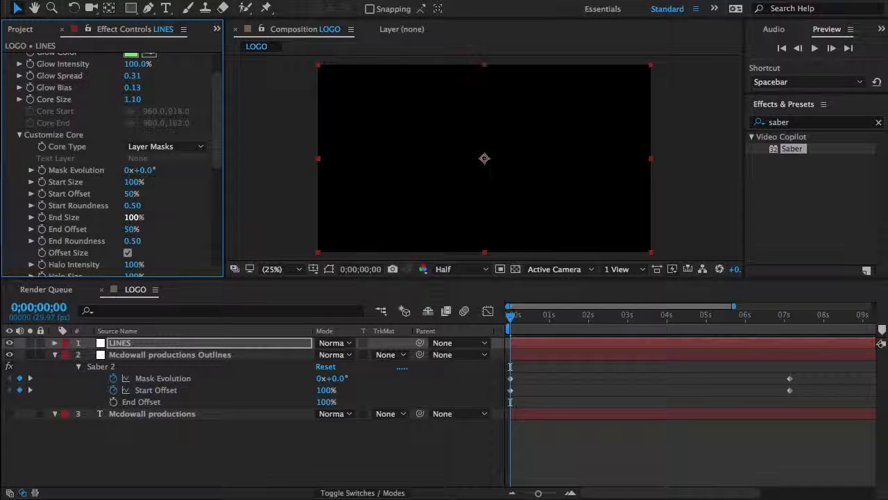
# Step: Try an End Offset of 100% on the LINES layer's Saber, then set it to 0%
pyautogui.click(127, 230)
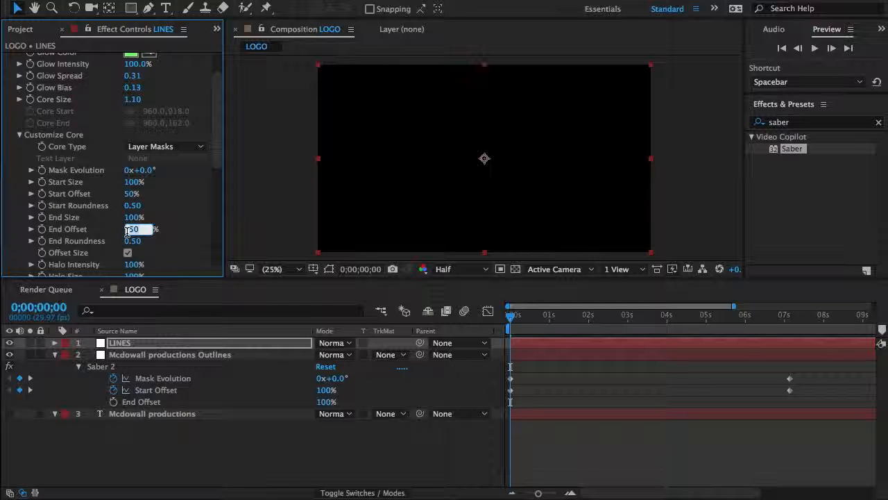
pyautogui.press('Return')
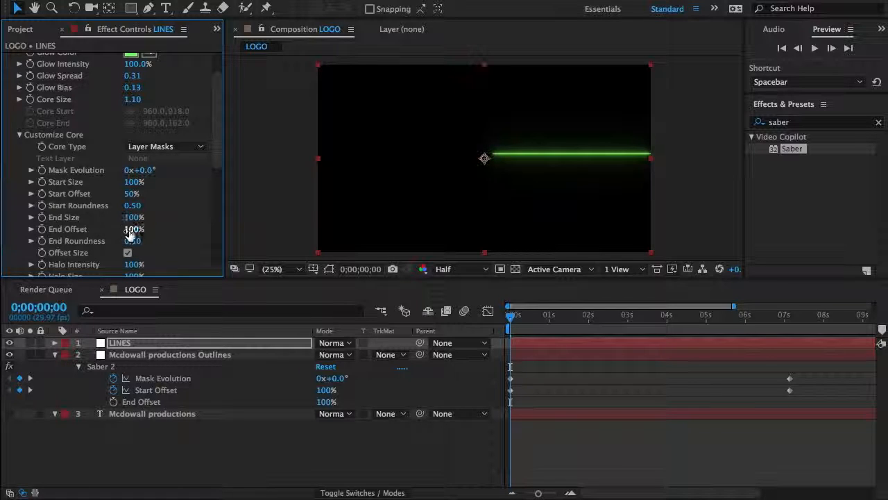
pyautogui.click(130, 229)
pyautogui.write('0')
pyautogui.press('Return')
# Step: Set the LINES Saber's Start Offset to 0% and enable keyframing for Start Offset and End Offset at the composition's start
pyautogui.click(131, 194)
pyautogui.write('1')
pyautogui.press('Return')
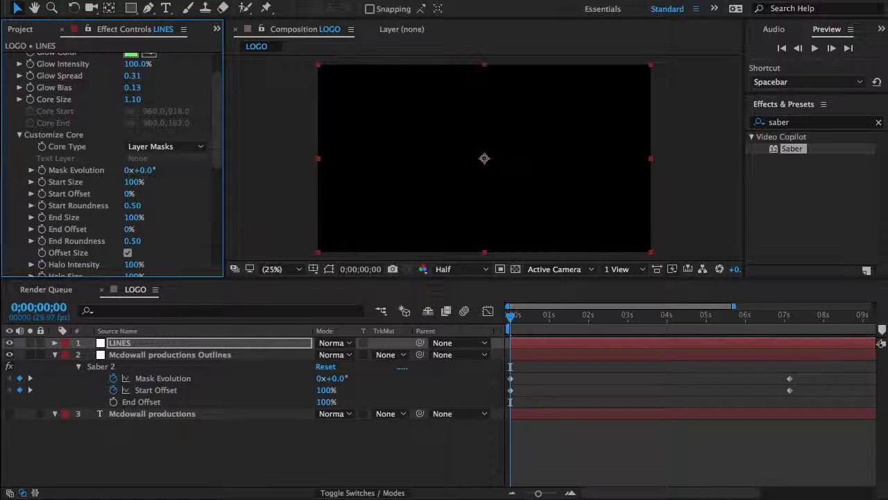
pyautogui.click(42, 194)
pyautogui.click(41, 229)
# Step: Keyframe the LINES Saber's Start Offset at 100% at 0;00;07;04
pyautogui.moveTo(791, 318); pyautogui.dragTo(792, 327)
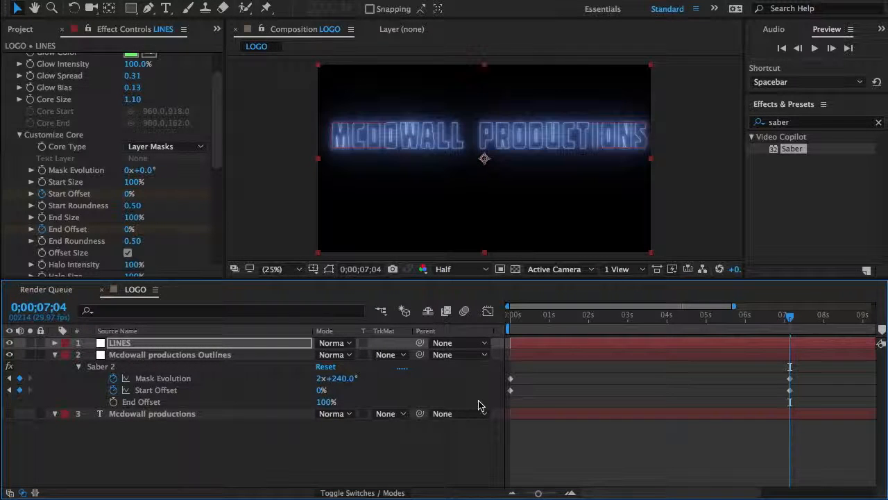
pyautogui.click(129, 194)
pyautogui.write('100')
pyautogui.press('Return')
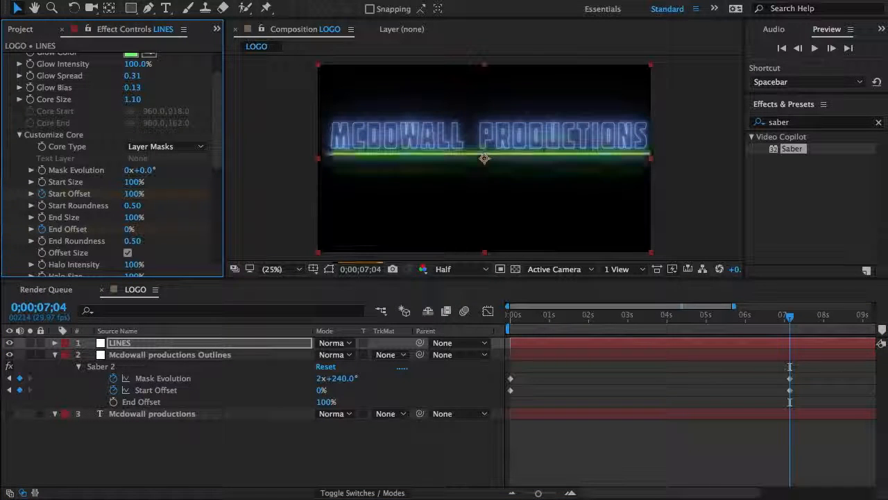
# Step: Try a 50% Start Offset on the LINES Saber at 0;00;07;04 with End Offset values of 50% and 0%
pyautogui.click(130, 195)
pyautogui.write('50')
pyautogui.press('Return')
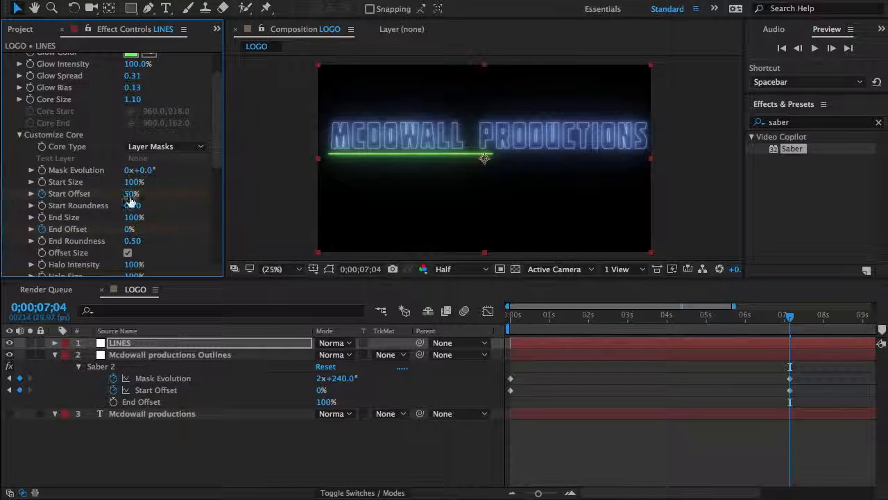
pyautogui.click(129, 229)
pyautogui.write('50')
pyautogui.press('Return')
pyautogui.click(132, 229)
pyautogui.write('0')
pyautogui.press('Return')
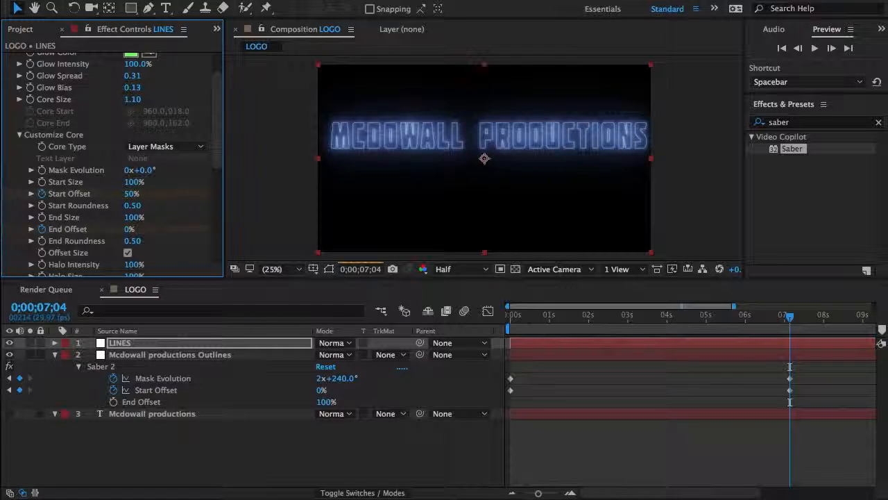
# Step: Restore the LINES Saber's Start Offset keyframe to 100% and turn off keyframing for its End Offset
pyautogui.click(132, 194)
pyautogui.write('100')
pyautogui.press('Return')
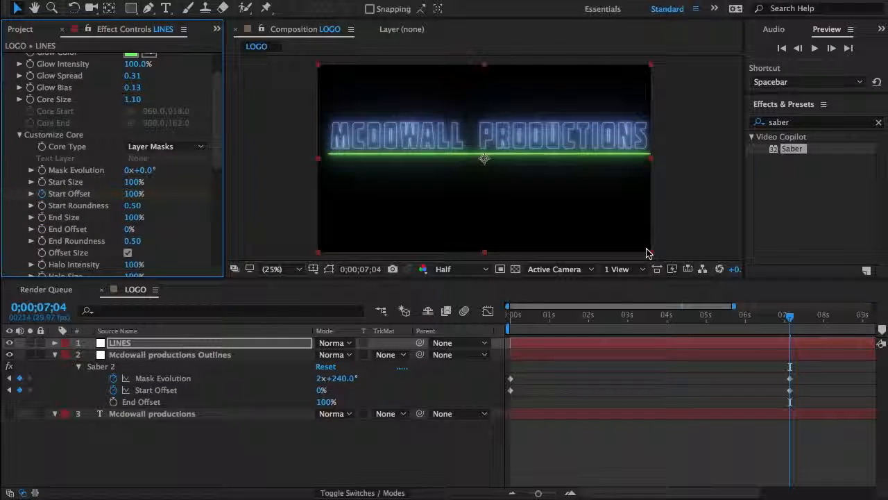
# Step: Open the finished reference video, examine how its green lines are revealed around 00:05, and return to After Effects
pyautogui.click(447, 487)
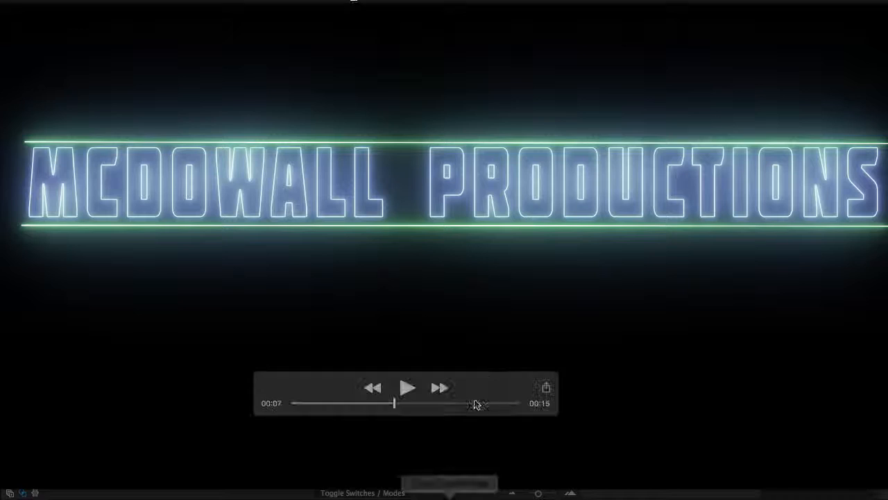
pyautogui.moveTo(379, 410)
pyautogui.mouseDown()
pyautogui.moveTo(368, 407)
pyautogui.moveTo(399, 406)
pyautogui.moveTo(355, 409)
pyautogui.moveTo(420, 405)
pyautogui.moveTo(388, 415)
pyautogui.mouseUp()
pyautogui.click(385, 404)
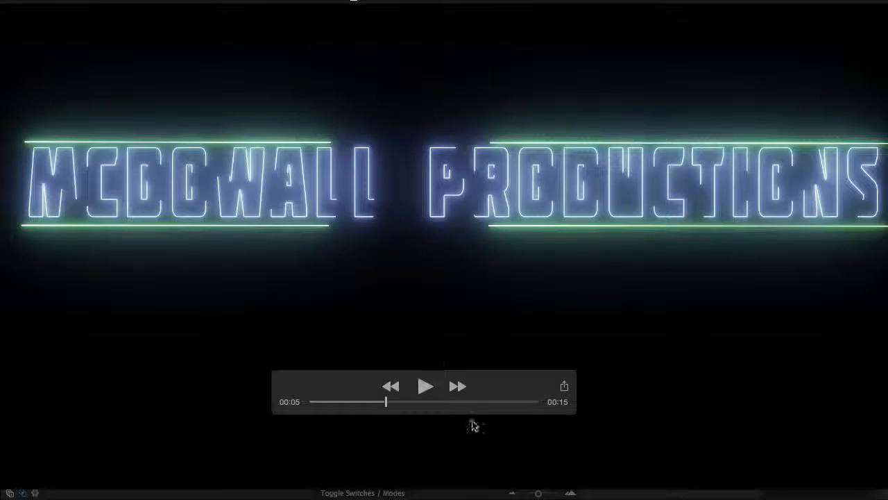
pyautogui.click(514, 491)
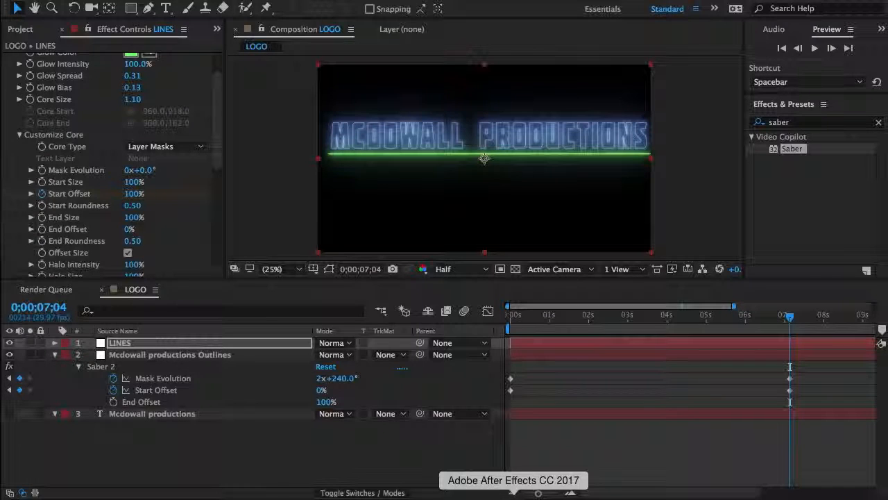
# Step: Collapse the Mcdowall productions Outlines layer's properties and duplicate the LINES layer
pyautogui.click(54, 355)
pyautogui.click(142, 343)
pyautogui.hotkey('ctrl', 'd')
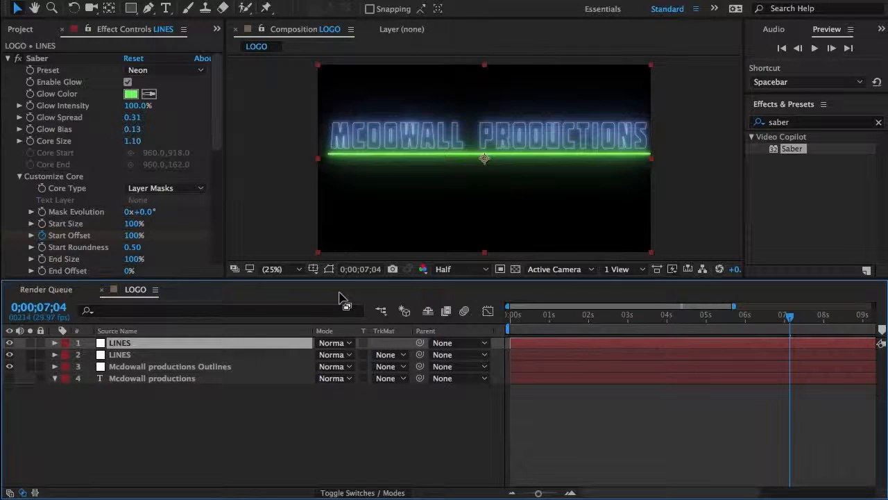
# Step: Move the duplicated LINES layer up to position 960.0, 318.0 so its green line sits above the text
pyautogui.press('p')
pyautogui.moveTo(350, 355); pyautogui.dragTo(242, 359)
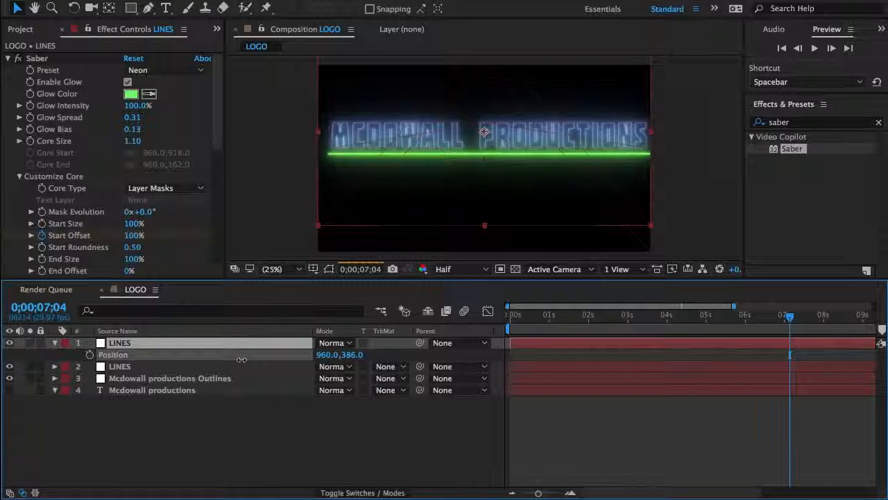
pyautogui.moveTo(242, 359); pyautogui.dragTo(189, 362)
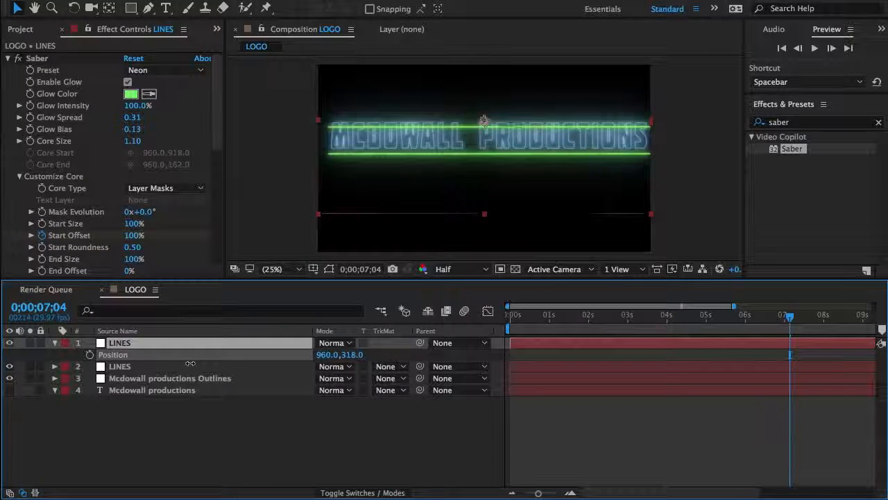
pyautogui.moveTo(190, 363); pyautogui.dragTo(190, 363)
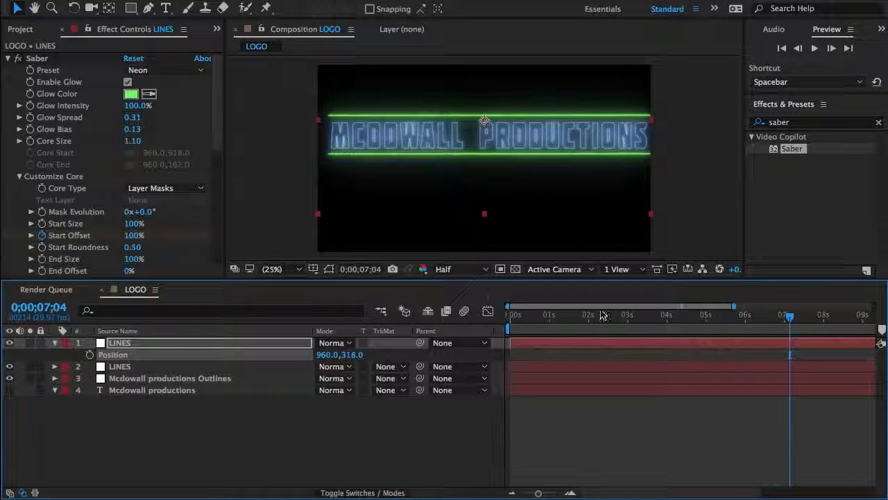
# Step: Check the line and text reveal at 0;00;03;23, 0;00;02;09 and 0;00;06;02
pyautogui.click(659, 316)
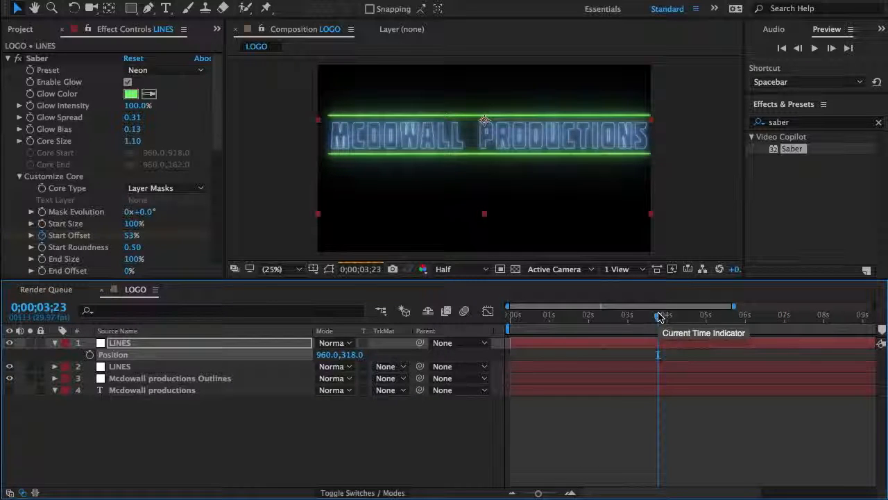
pyautogui.click(600, 323)
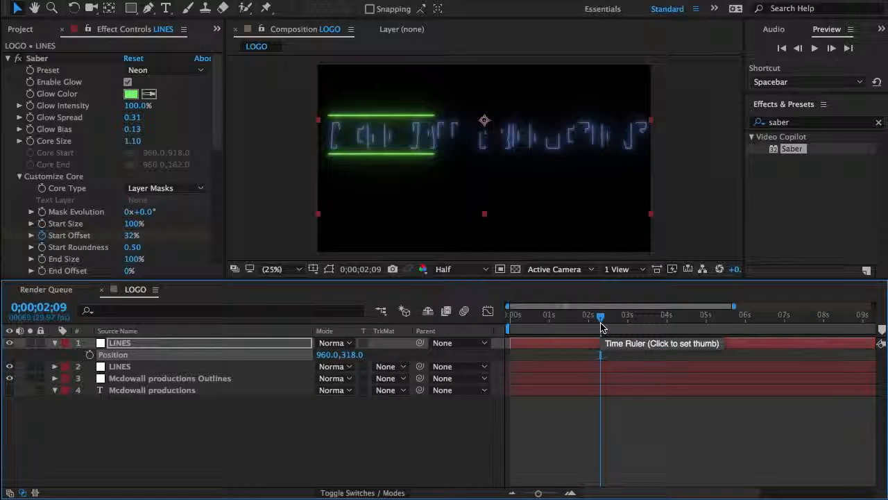
pyautogui.click(746, 321)
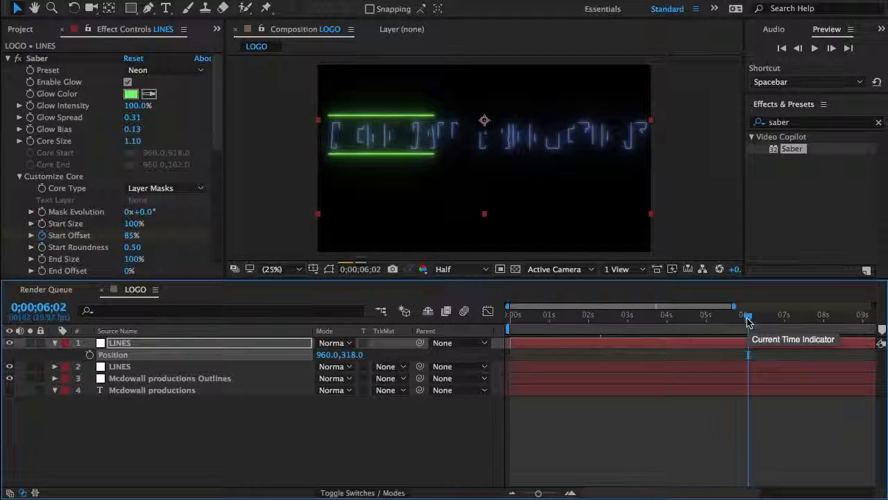
# Step: Add the LOGO composition to the render queue
pyautogui.click(211, 1)
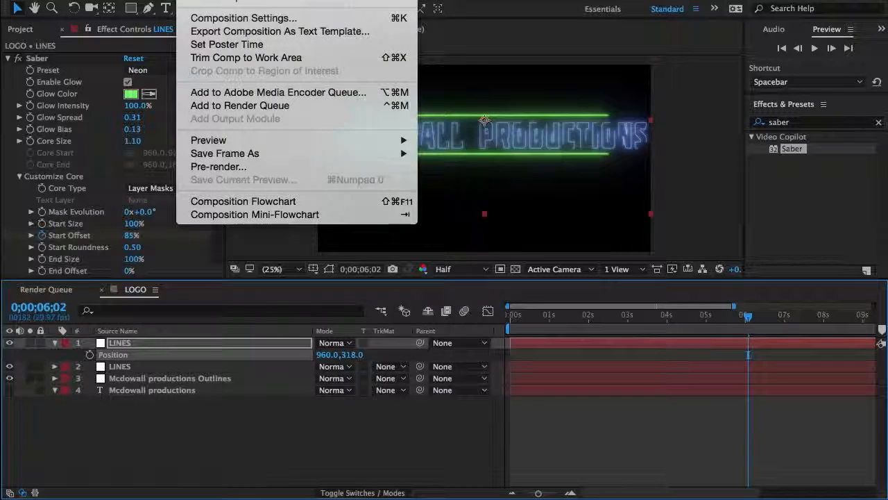
pyautogui.click(206, 107)
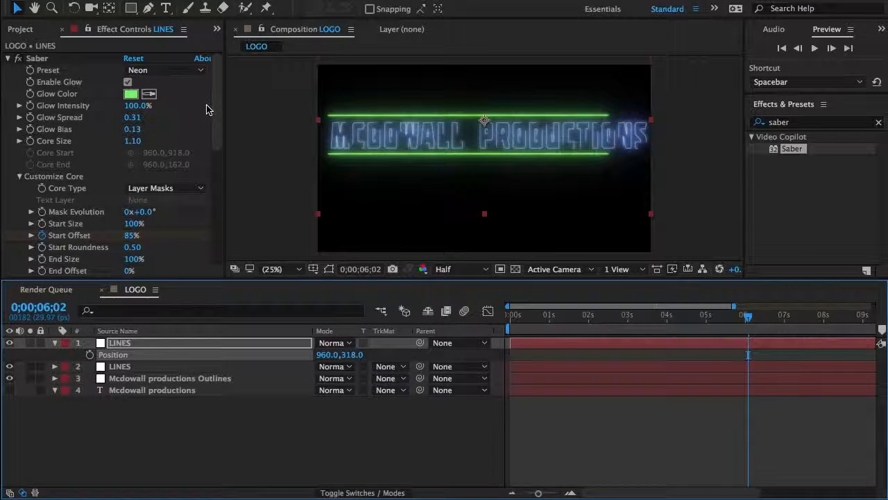